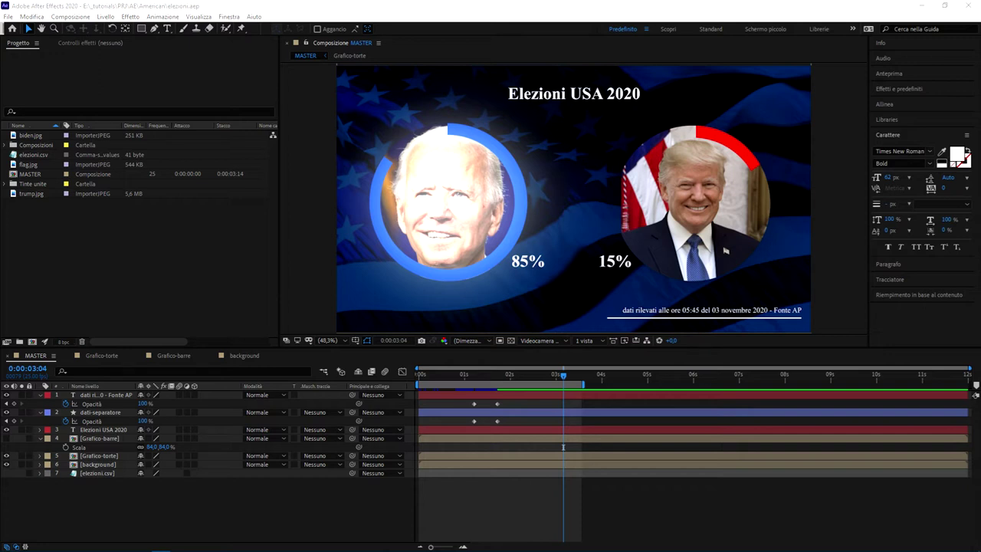
# Add a new project folder named OLD.
pyautogui.rightClick(102, 231)
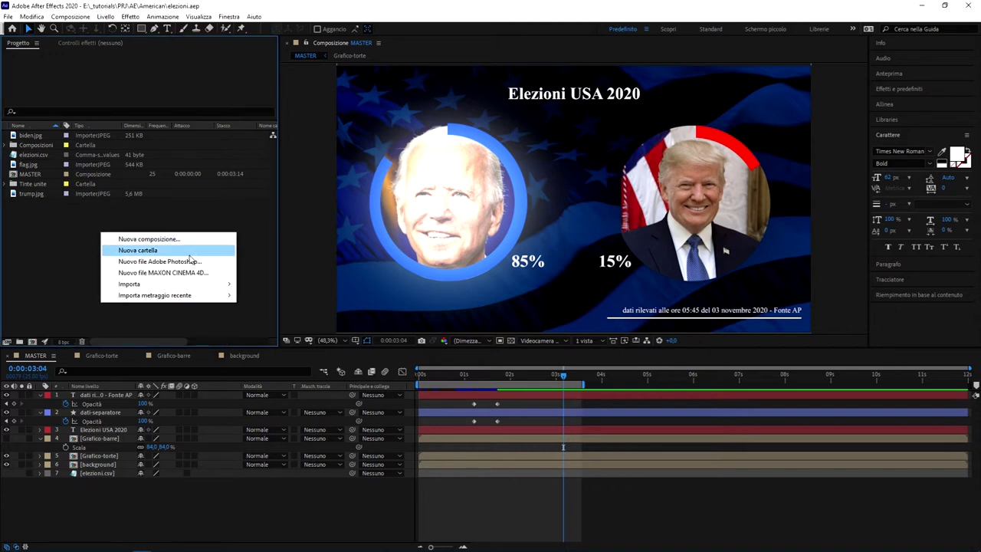
pyautogui.click(138, 249)
pyautogui.write('OLD')
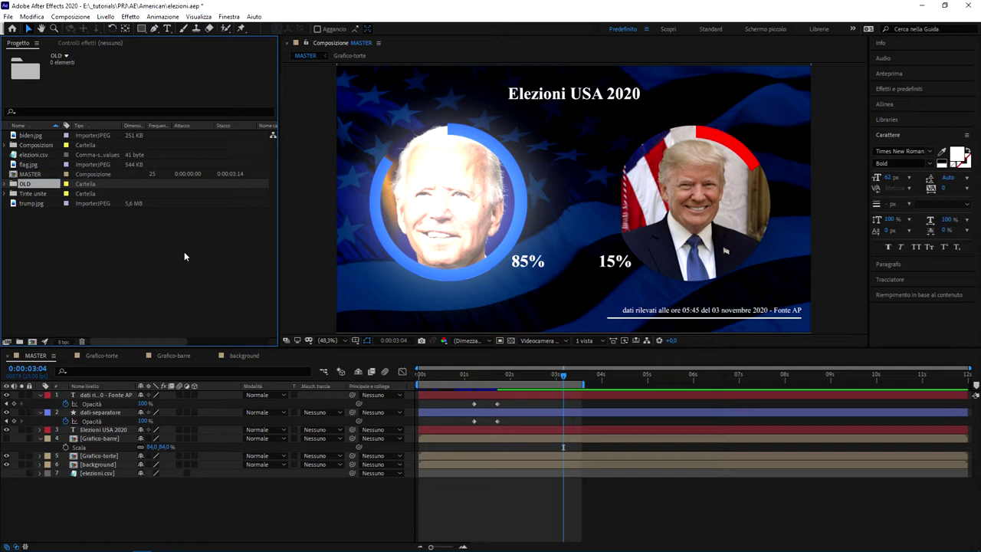
pyautogui.press('Return')
# Move every other existing project item into the OLD folder.
pyautogui.hotkey('ctrl', 'a')
pyautogui.keyDown('ctrl'); pyautogui.click(21, 186); pyautogui.keyUp('ctrl')
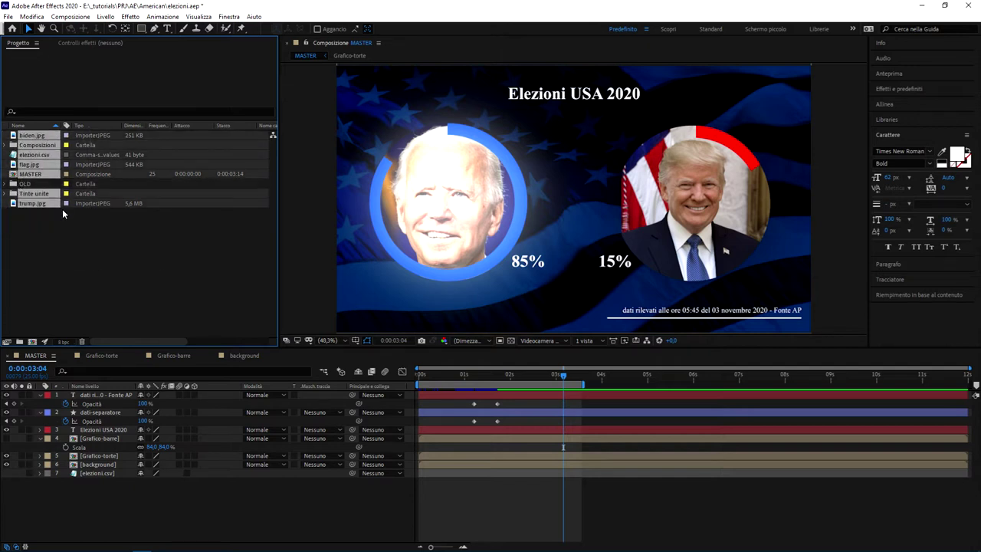
pyautogui.moveTo(40, 179); pyautogui.dragTo(37, 184)
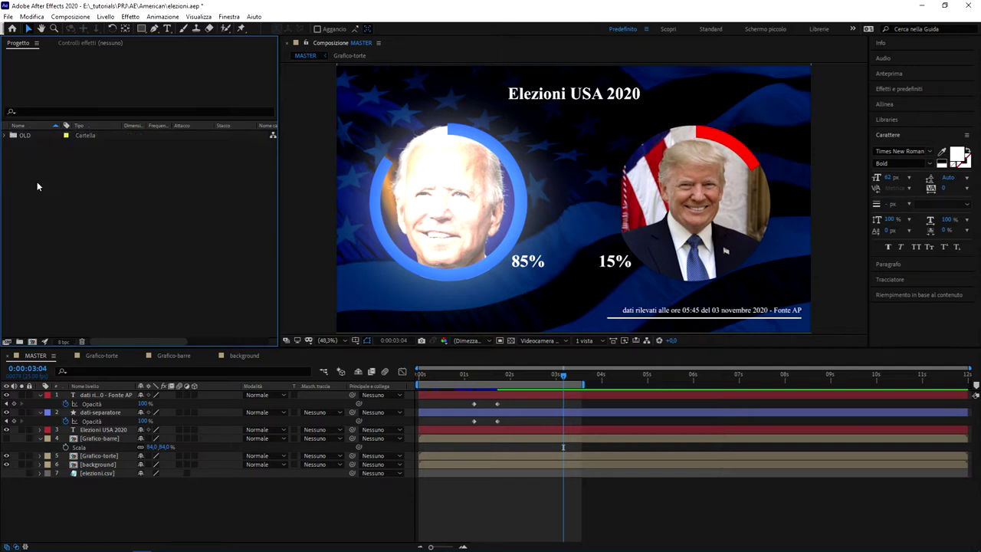
# Start a new composition and name it Main.
pyautogui.rightClick(115, 200)
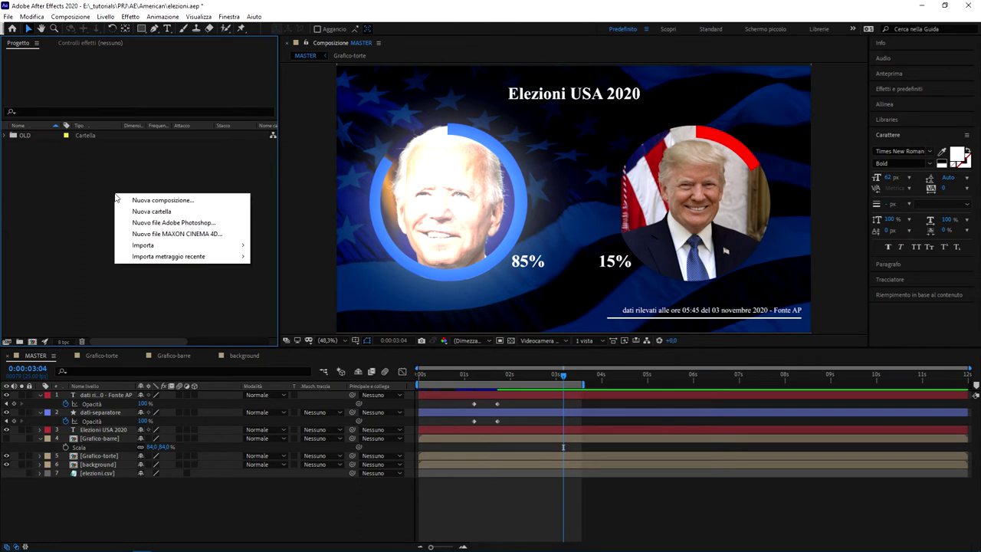
pyautogui.click(156, 197)
pyautogui.moveTo(371, 93); pyautogui.dragTo(636, 96)
pyautogui.write('m')
pyautogui.press('BackSpace')
pyautogui.write('Main')
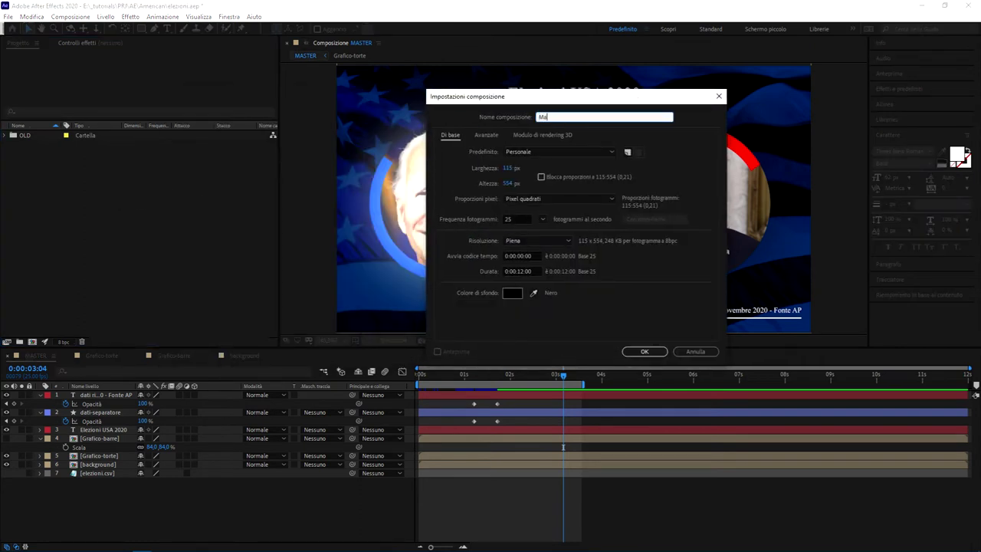
# Set the Main composition to 1920×1080 and create it.
pyautogui.click(539, 177)
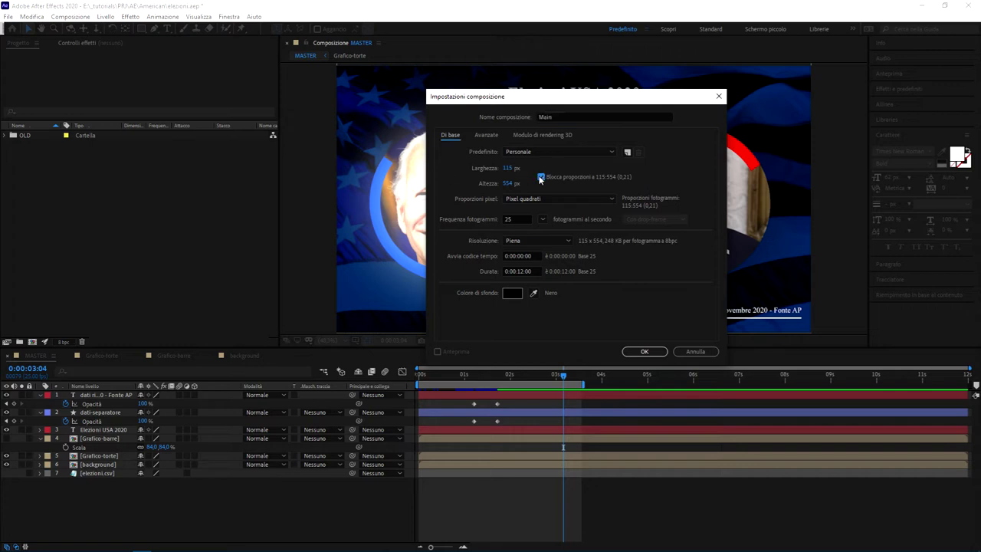
pyautogui.click(510, 167)
pyautogui.write('1920')
pyautogui.press('Tab')
pyautogui.write('1')
pyautogui.click(553, 189)
pyautogui.click(510, 168)
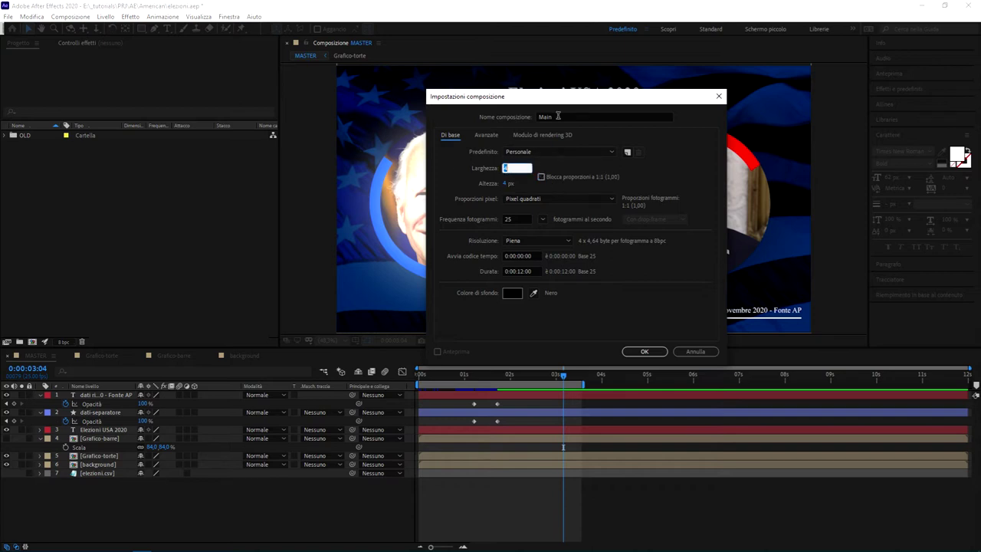
pyautogui.write('1920')
pyautogui.press('Tab')
pyautogui.write('1')
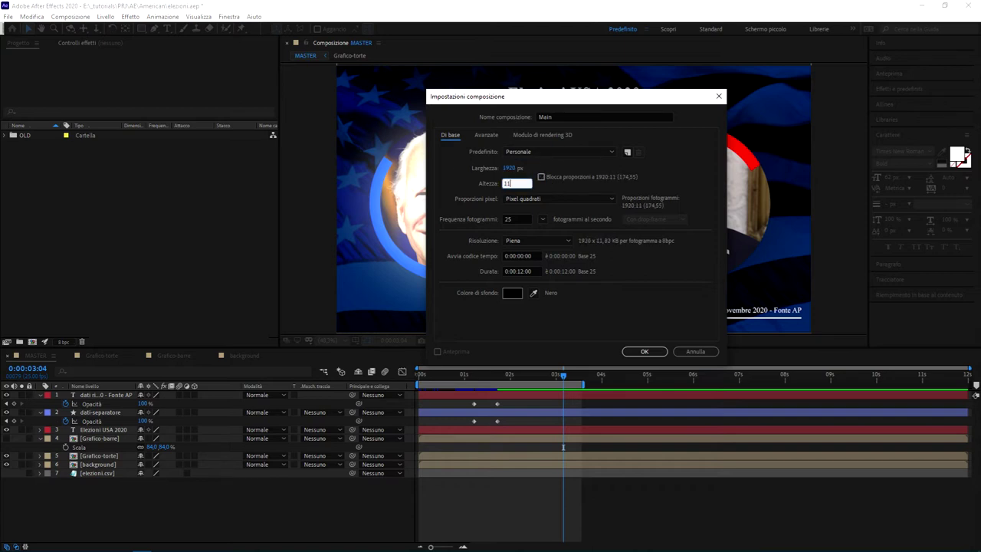
pyautogui.write('080')
pyautogui.click(559, 182)
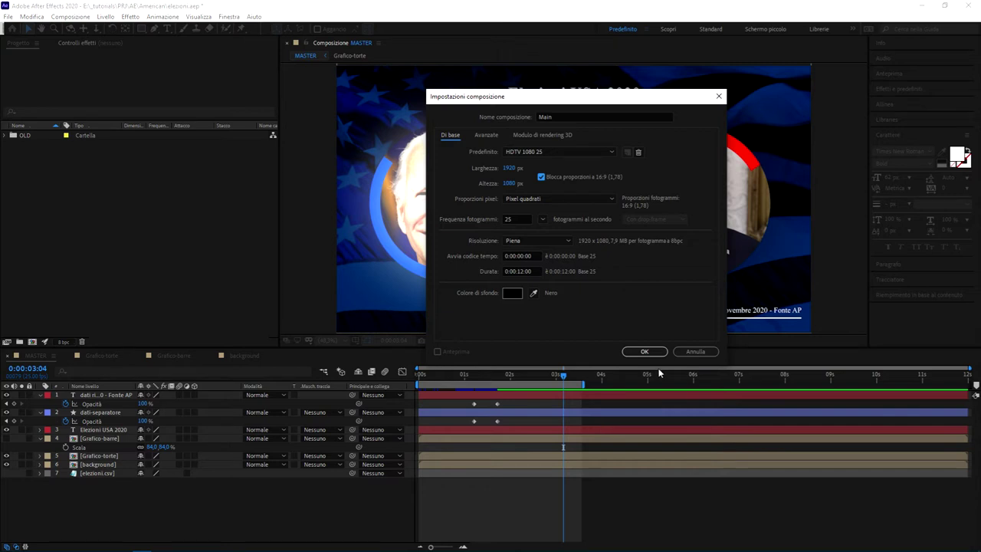
pyautogui.click(644, 351)
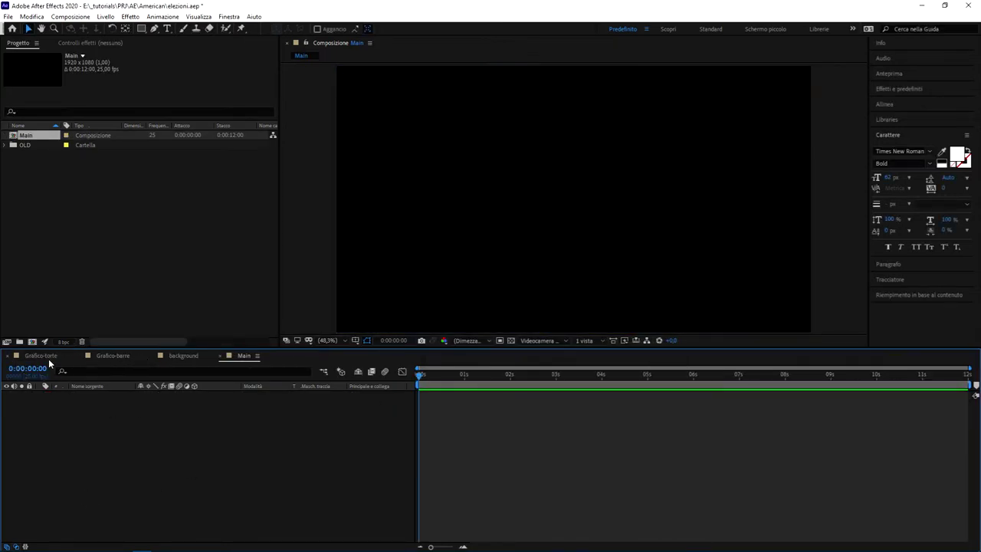
# Close the Grafico-torte, Grafico-barre and background timelines, leaving only Main.
pyautogui.click(8, 355)
pyautogui.click(7, 355)
pyautogui.click(8, 355)
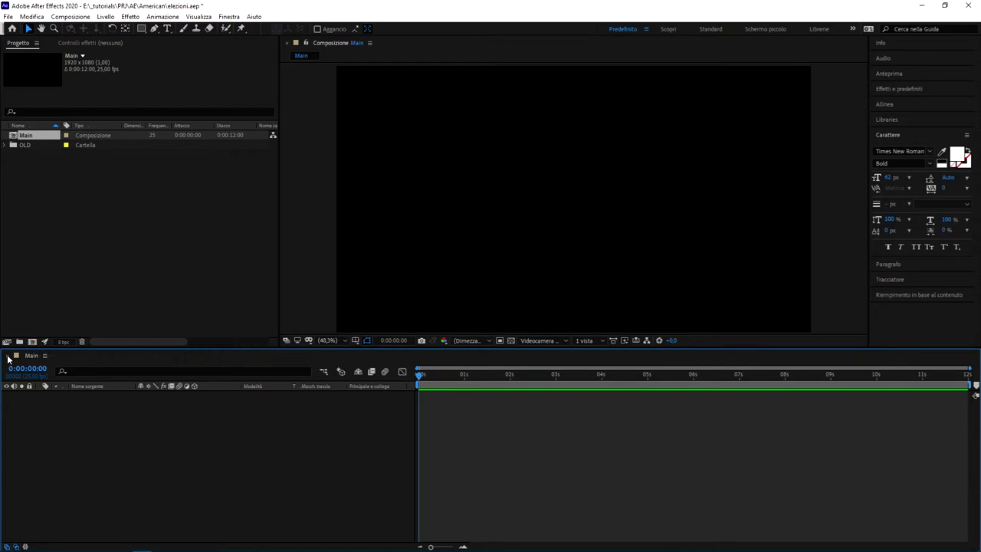
# Import biden.jpg, flag.jpg and trump.jpg into the project.
pyautogui.click(108, 198)
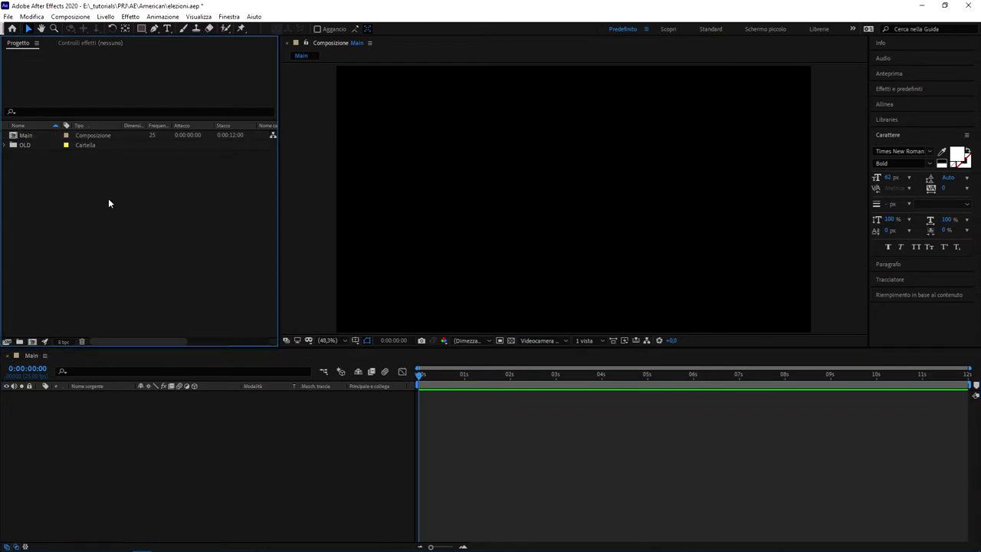
pyautogui.doubleClick(160, 216)
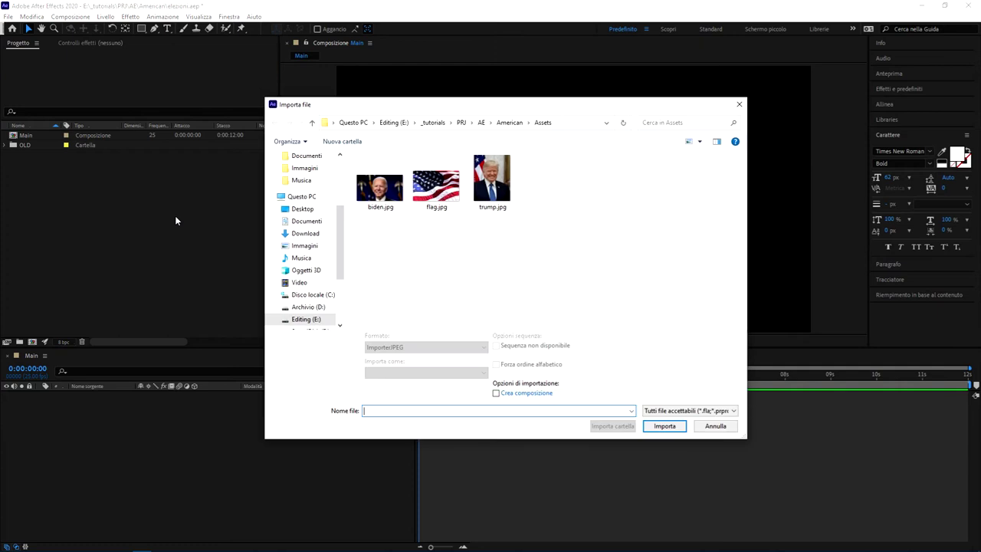
pyautogui.moveTo(521, 232); pyautogui.dragTo(341, 169)
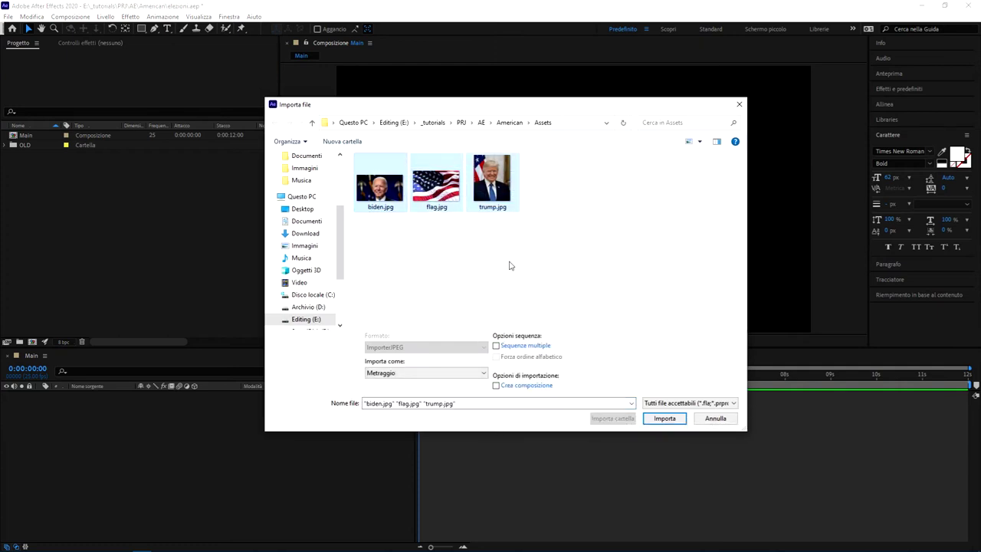
pyautogui.click(665, 420)
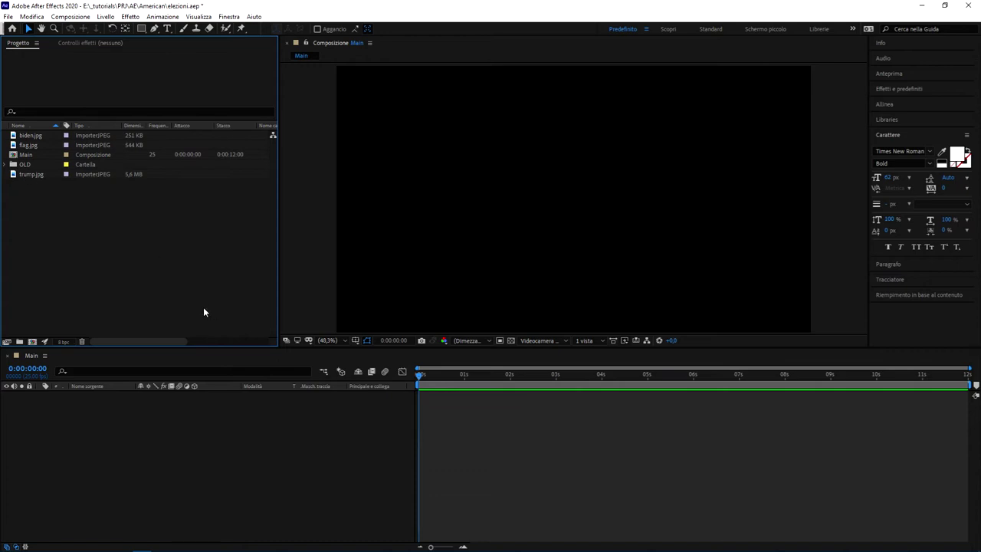
# Add flag.jpg to Main, scale it to 124% and shift it slightly lower.
pyautogui.click(29, 138)
pyautogui.moveTo(28, 145); pyautogui.dragTo(107, 479)
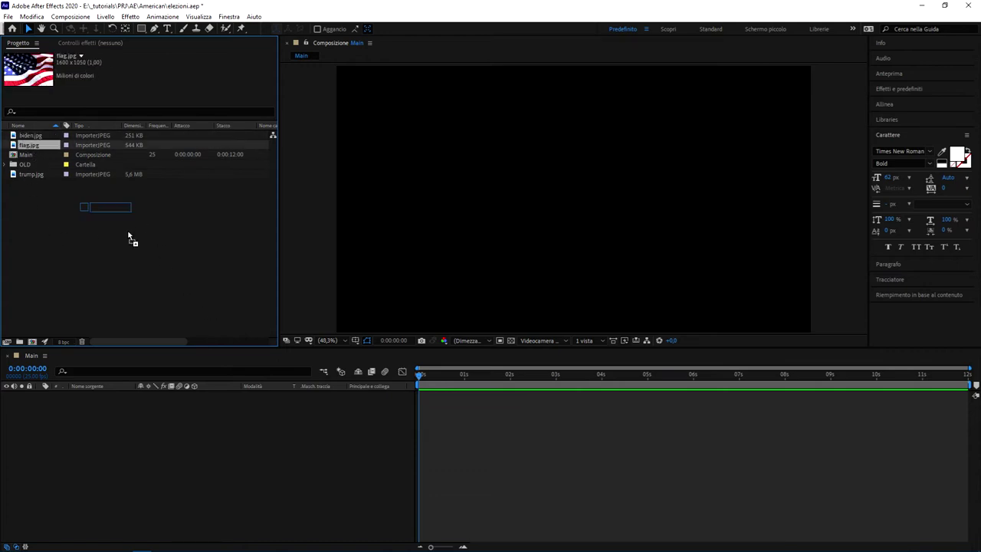
pyautogui.press('s')
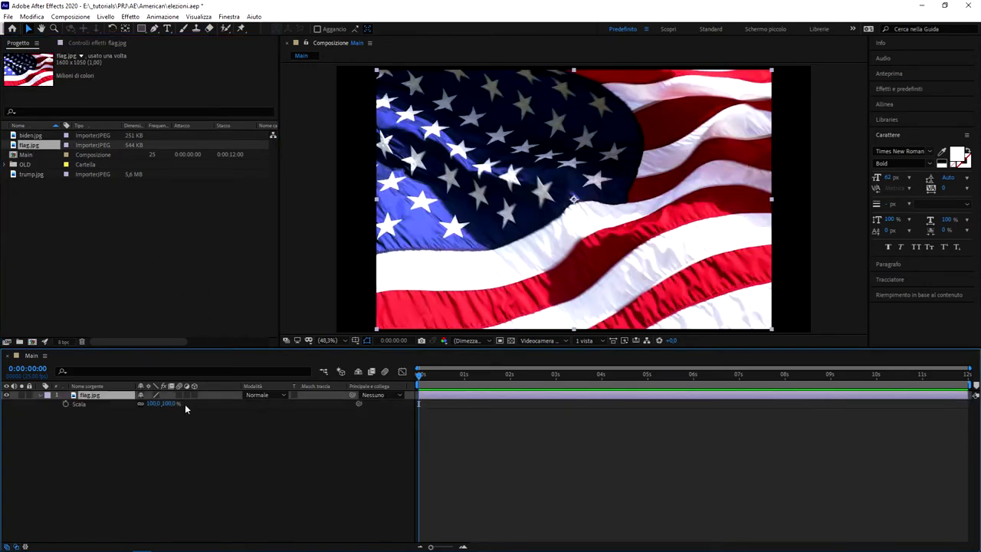
pyautogui.moveTo(153, 403); pyautogui.dragTo(166, 404)
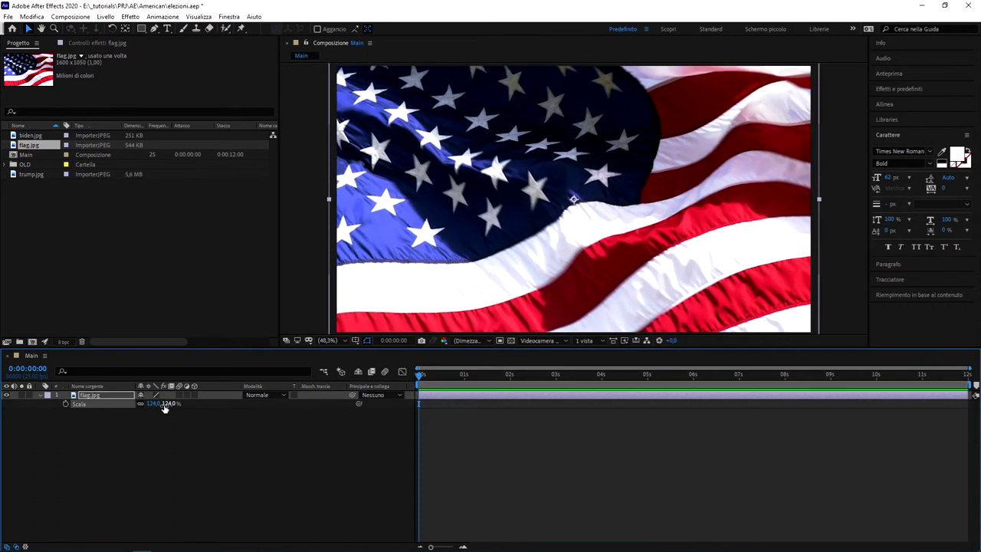
pyautogui.scroll(-2, 528, 205)
pyautogui.scroll(2, 559, 206)
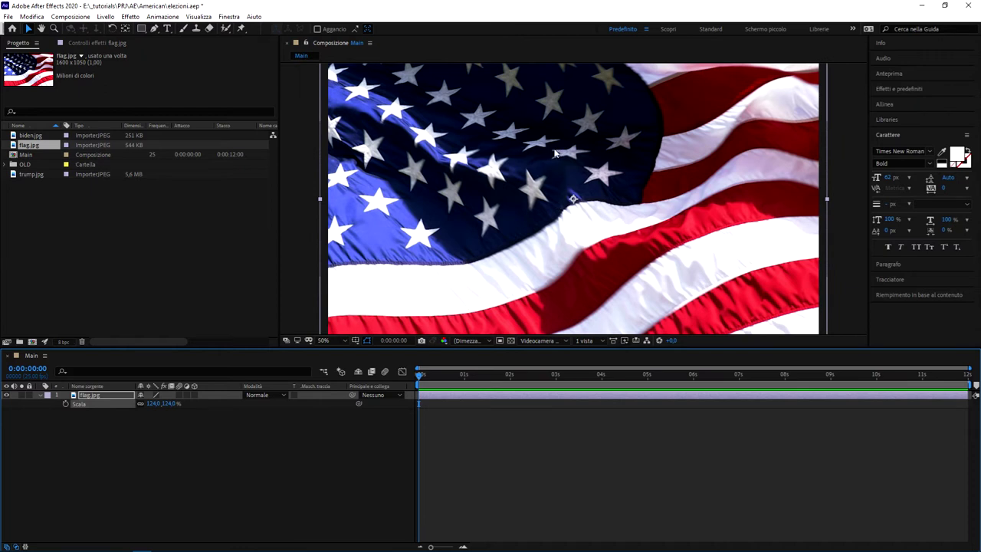
pyautogui.moveTo(567, 179); pyautogui.dragTo(564, 180)
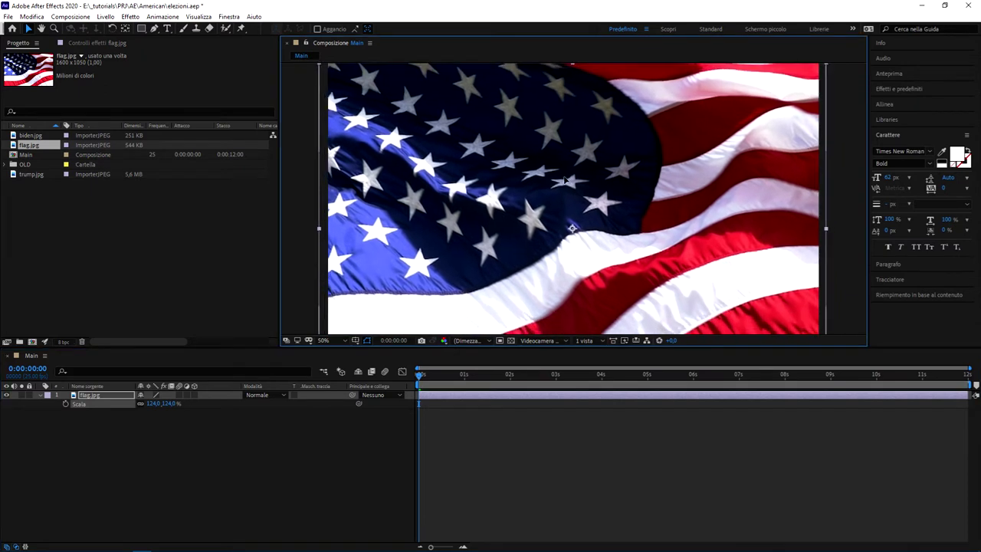
# Add a full-frame dark blue solid named sfondo-blu above the flag.
pyautogui.rightClick(204, 476)
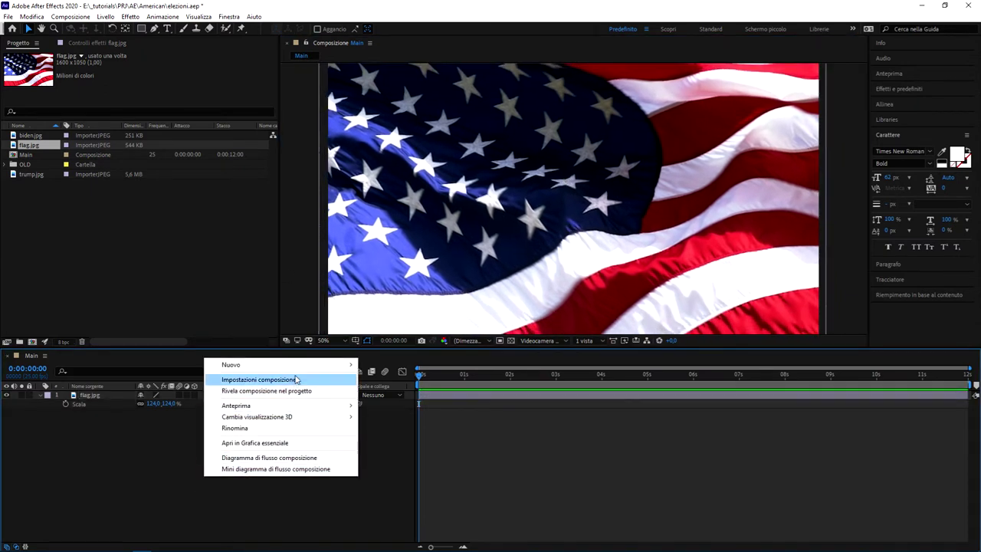
pyautogui.moveTo(300, 364)
pyautogui.click(475, 392)
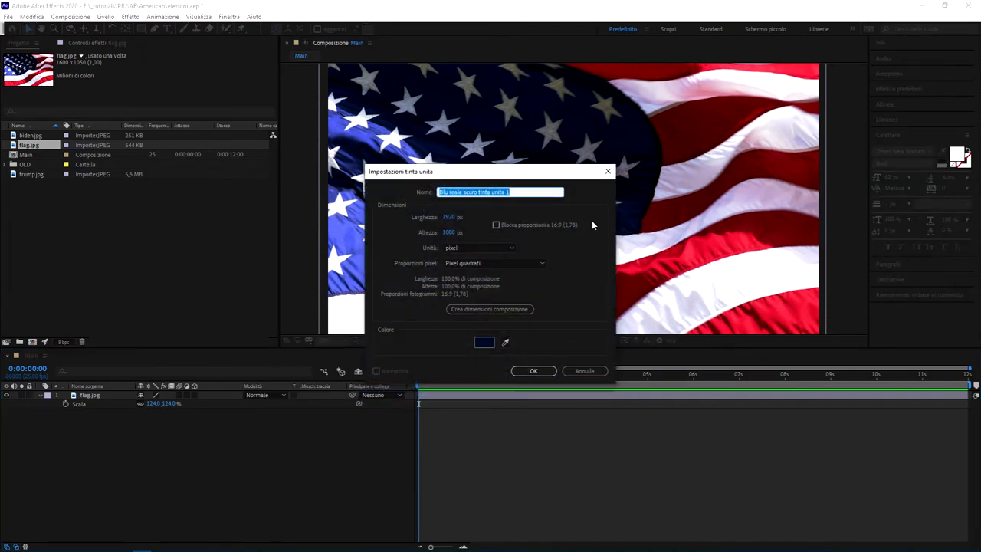
pyautogui.write('sfondo-blu')
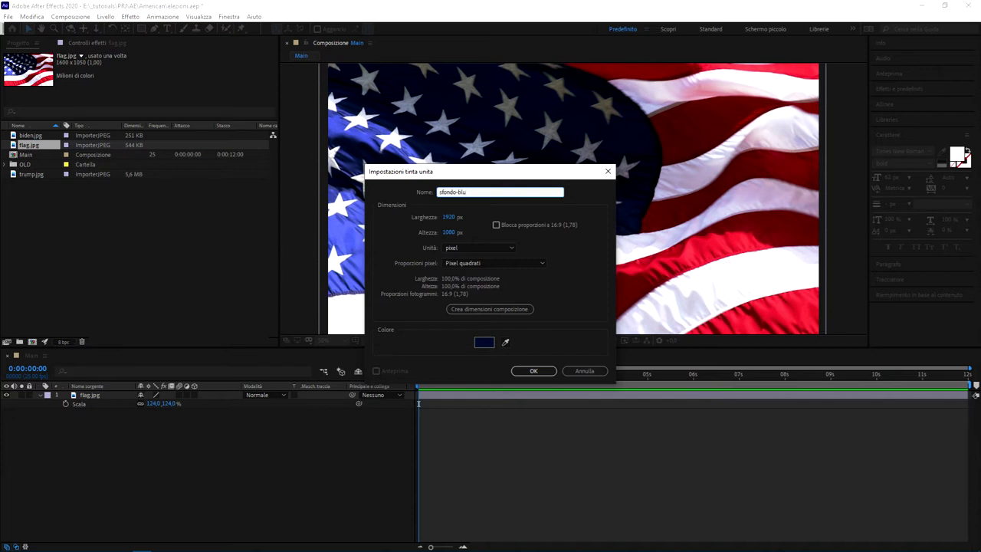
pyautogui.press('Return')
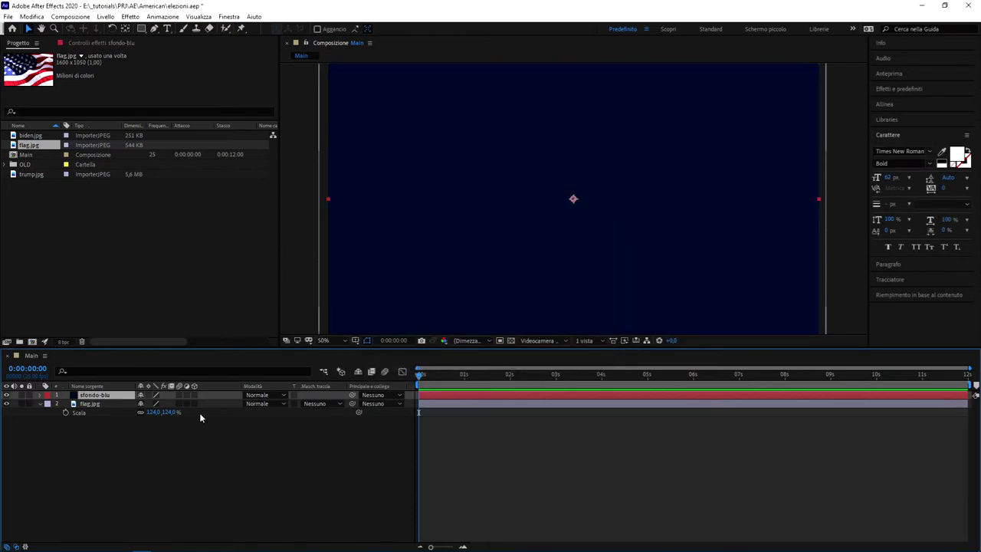
# Try Luce lineare, then settle sfondo-blu's blend mode on Luce intensa.
pyautogui.click(272, 396)
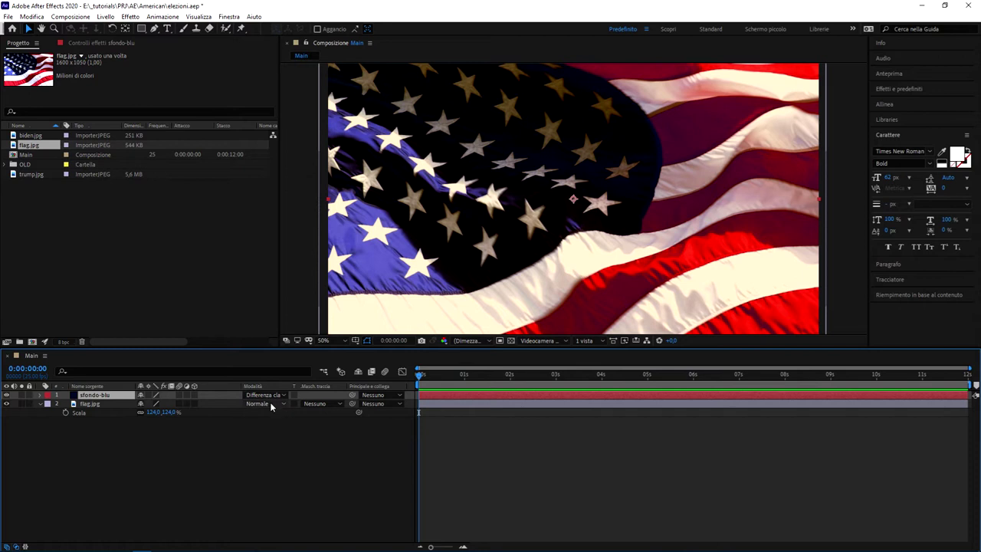
pyautogui.click(270, 394)
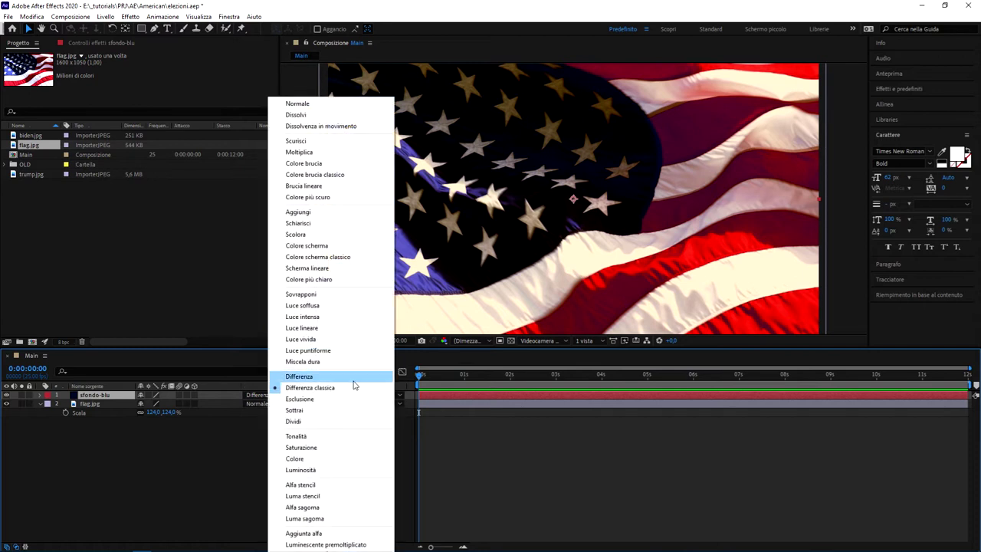
pyautogui.click(340, 328)
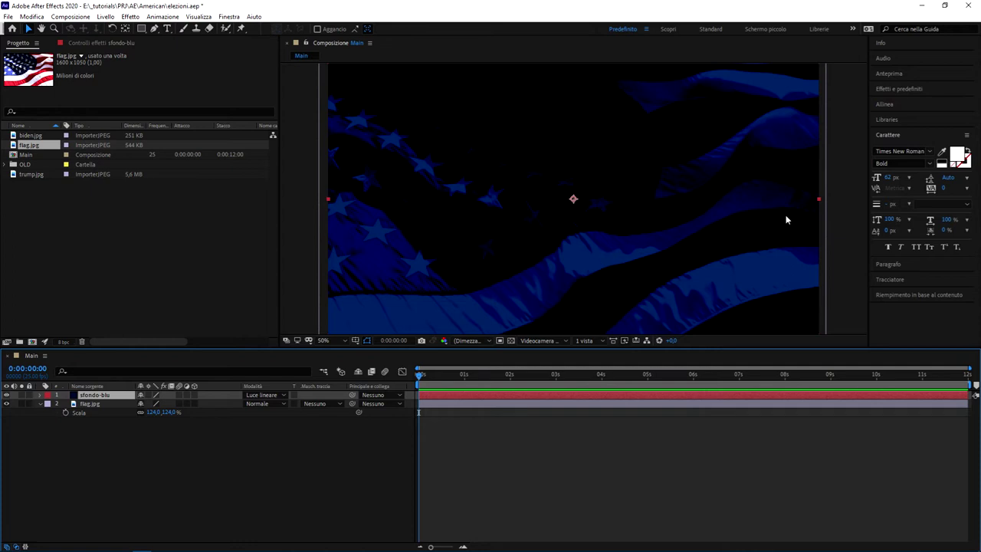
pyautogui.click(119, 404)
pyautogui.click(117, 396)
pyautogui.hotkey('shift', '-')
pyautogui.hotkey('shift', '=')
pyautogui.hotkey('shift', '-')
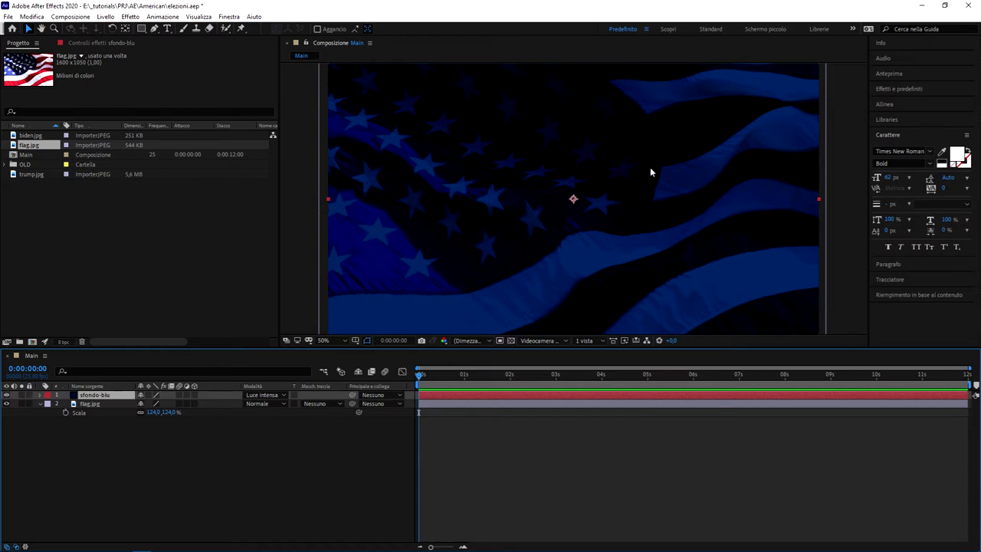
pyautogui.click(196, 496)
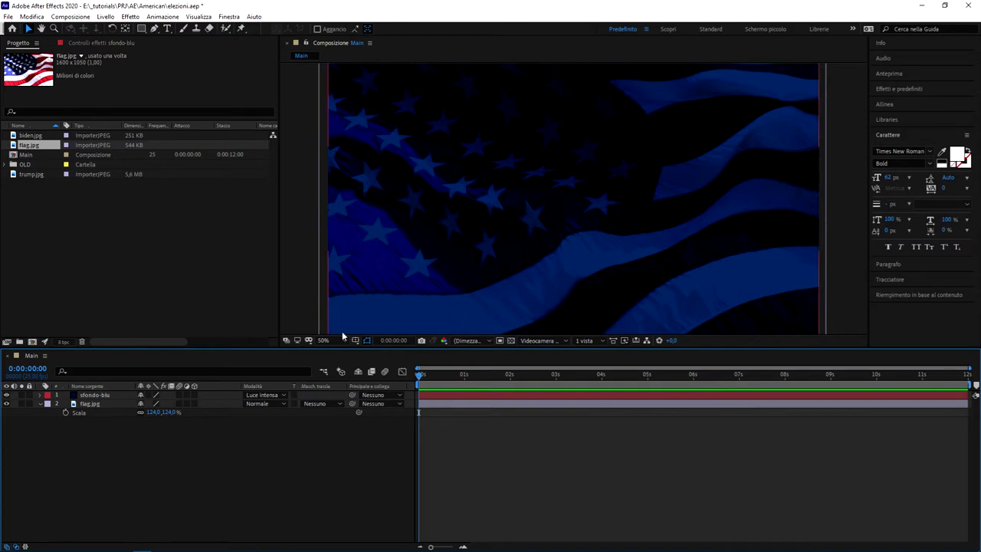
# Precompose the flag and sfondo-blu layers into a composition named Sfondo.
pyautogui.hotkey('ctrl', 'Down')
pyautogui.press('Return')
pyautogui.hotkey('ctrl', 'a')
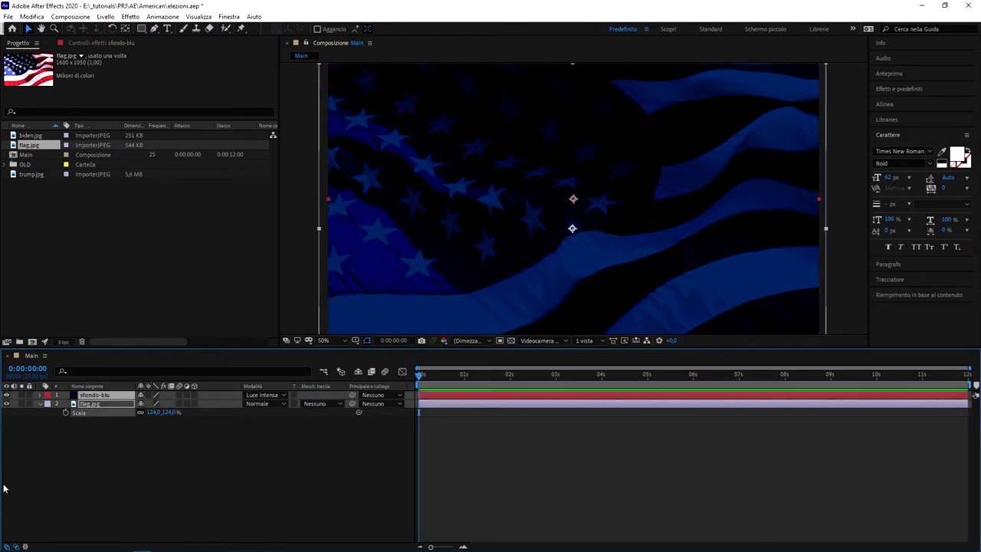
pyautogui.click(131, 16)
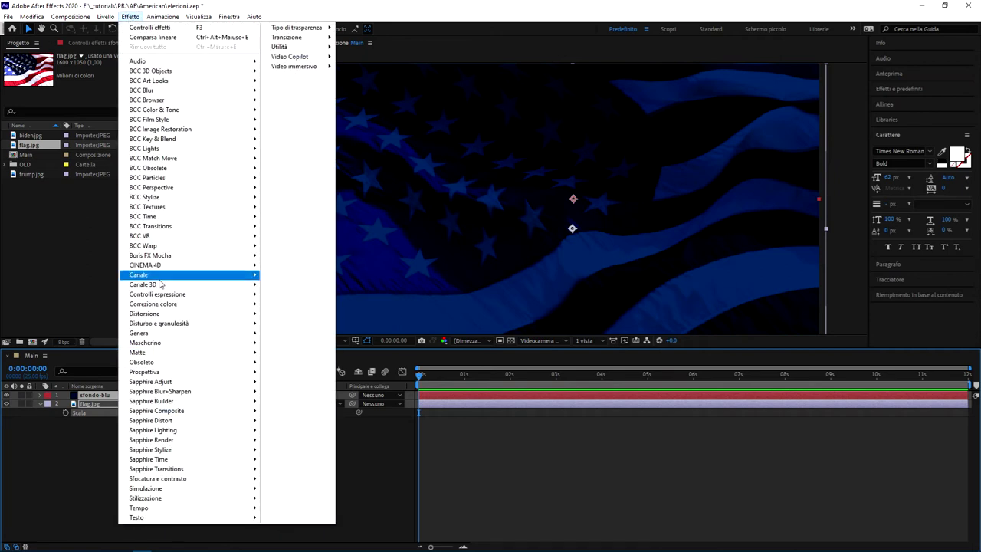
pyautogui.moveTo(105, 16)
pyautogui.click(170, 354)
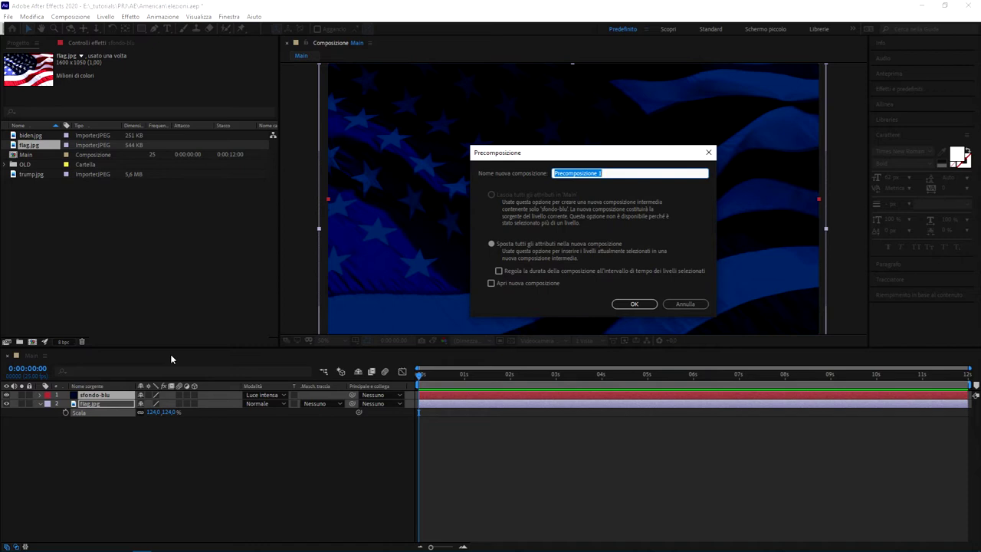
pyautogui.write('Sfondo')
pyautogui.click(633, 304)
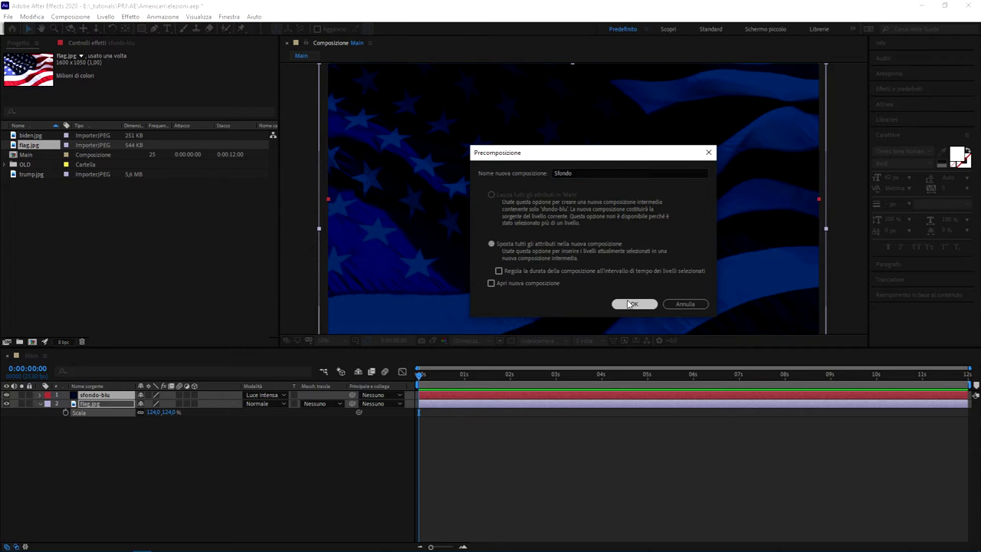
# Open Sfondo to check its two layers, then return to Main.
pyautogui.click(55, 422)
pyautogui.click(90, 395)
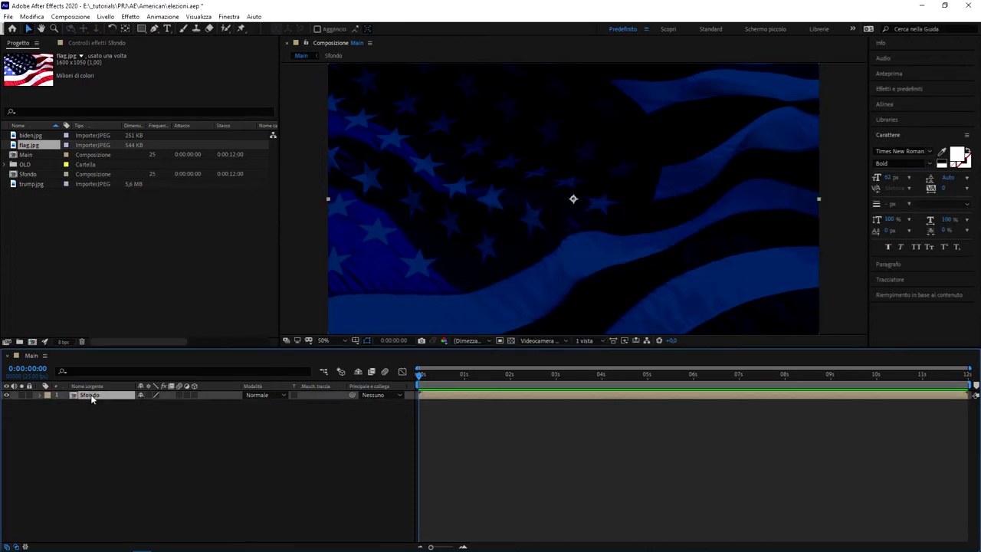
pyautogui.doubleClick(91, 395)
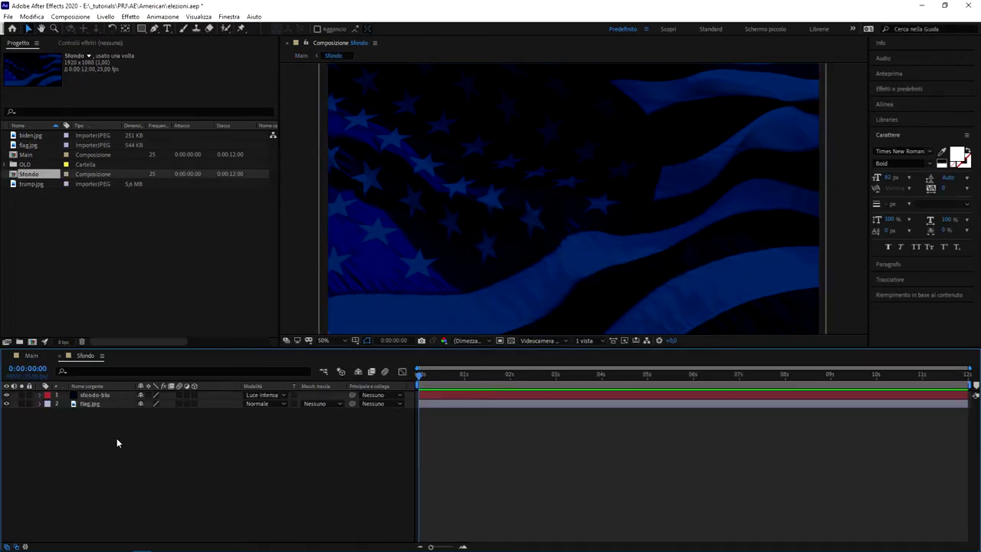
pyautogui.moveTo(114, 438); pyautogui.dragTo(90, 392)
pyautogui.moveTo(116, 440); pyautogui.dragTo(92, 399)
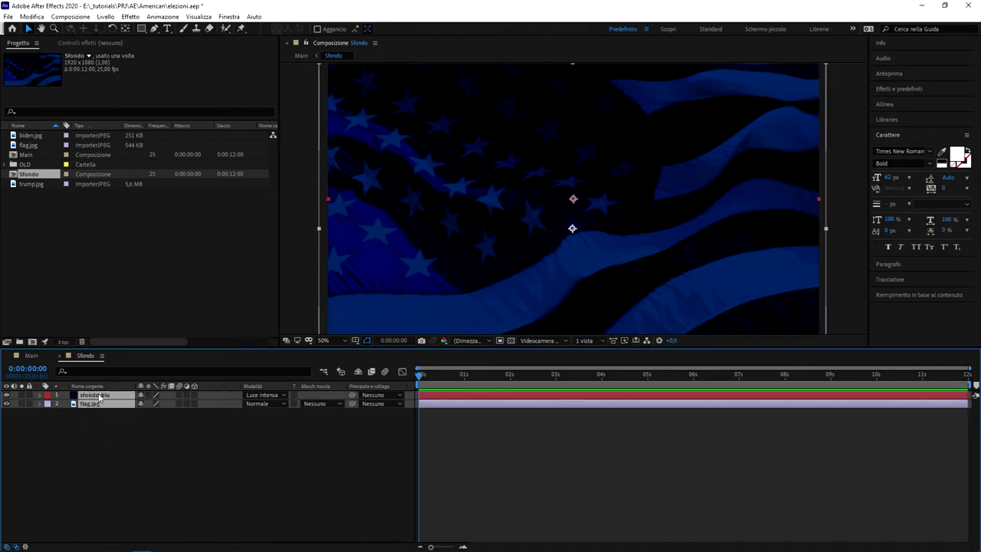
pyautogui.moveTo(120, 433)
pyautogui.mouseDown()
pyautogui.moveTo(87, 394)
pyautogui.moveTo(101, 397)
pyautogui.mouseUp()
pyautogui.click(33, 356)
pyautogui.click(101, 397)
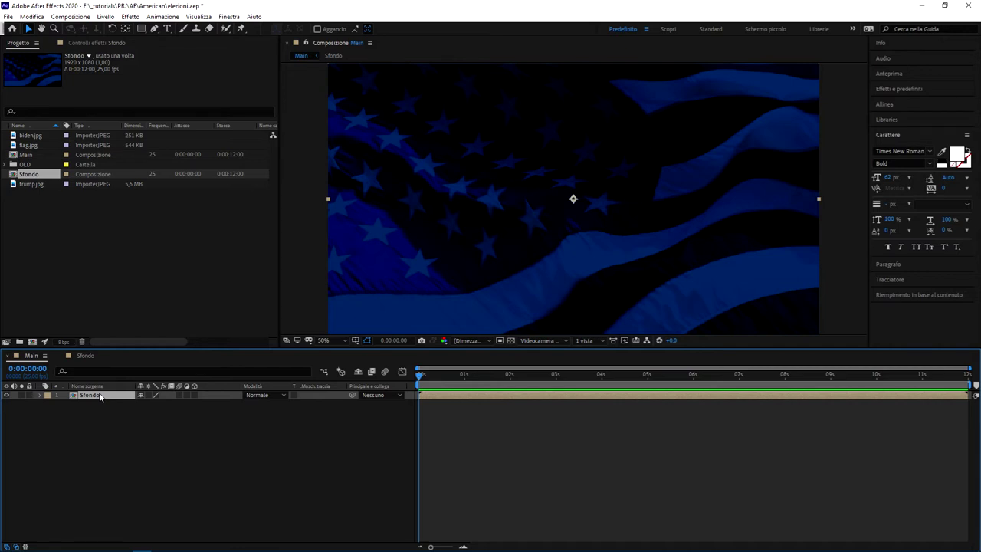
pyautogui.click(141, 436)
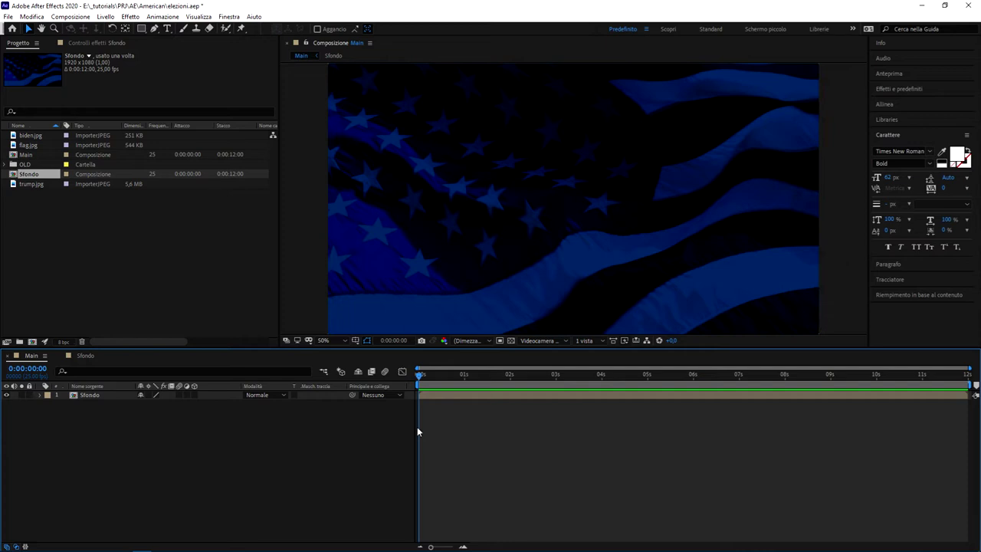
# Show a proportional grid and draw a vertical pen path on the left grid line.
pyautogui.click(355, 341)
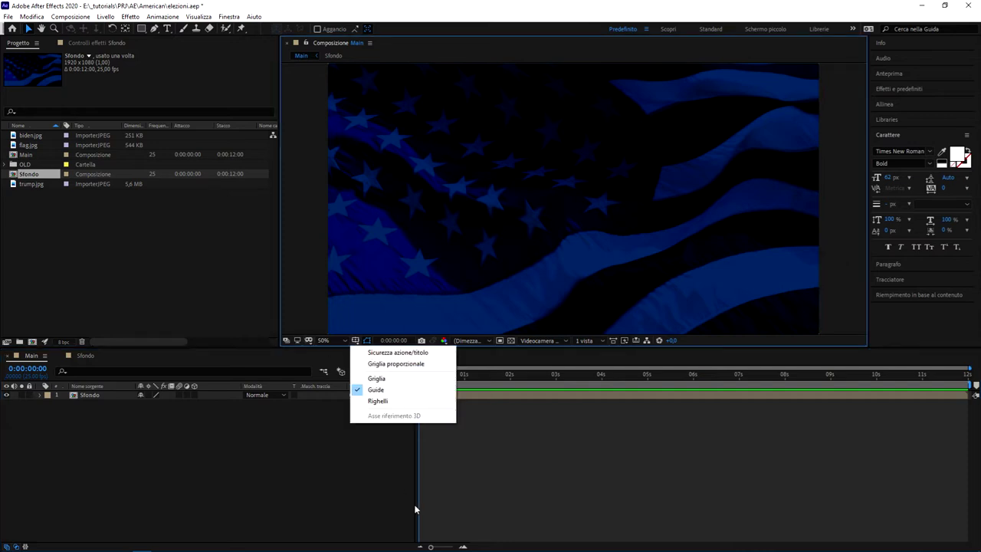
pyautogui.click(386, 364)
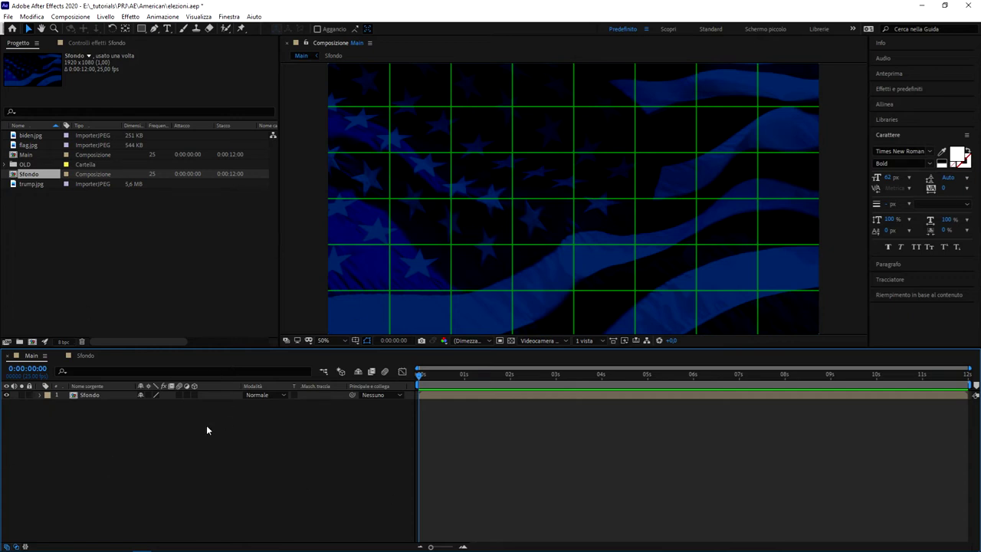
pyautogui.click(152, 30)
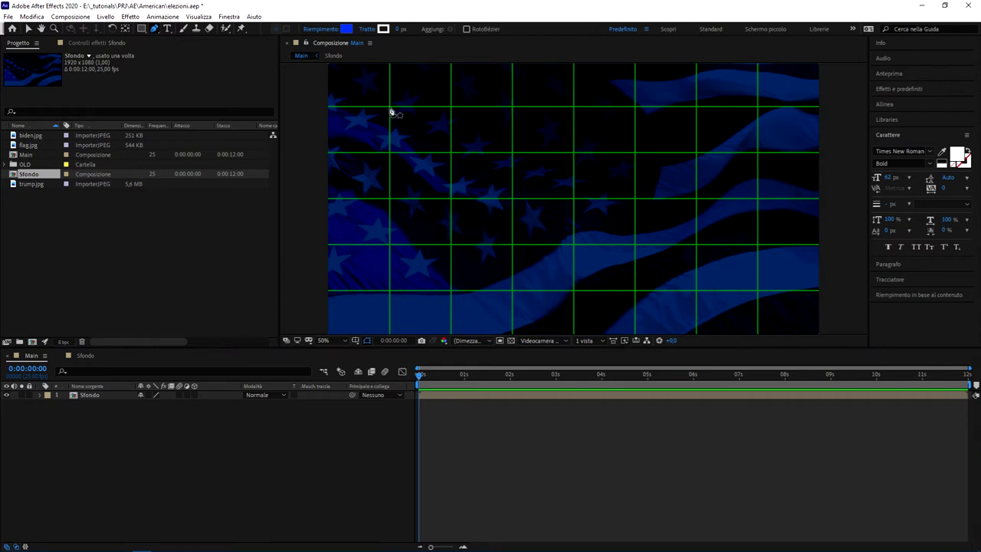
pyautogui.click(390, 105)
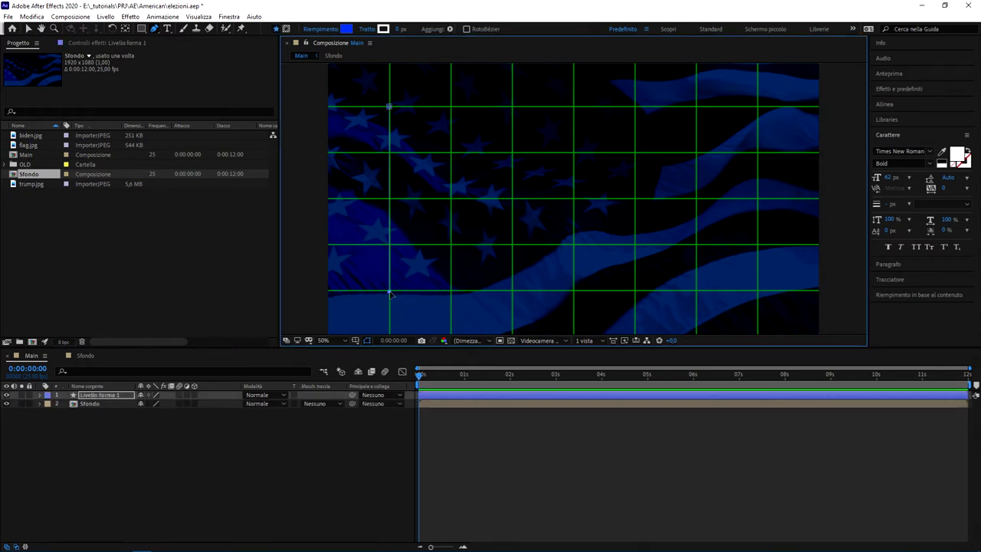
pyautogui.click(263, 469)
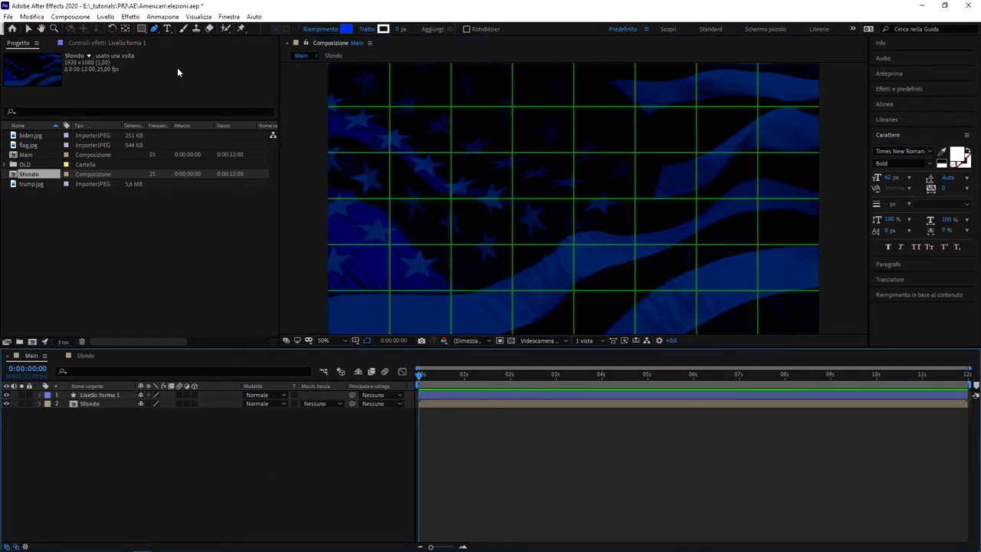
# Give Livello forma 1 a 5 px stroke and no fill.
pyautogui.click(94, 395)
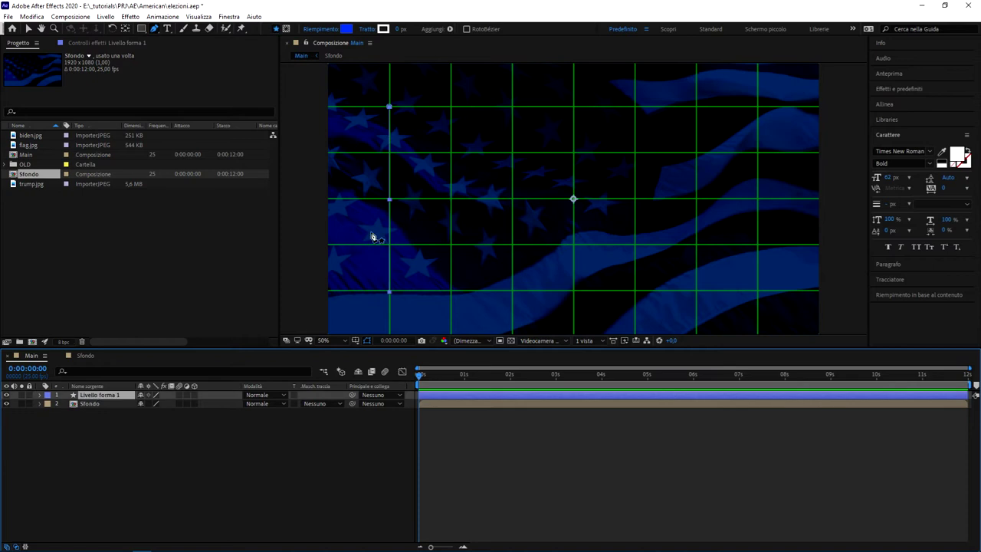
pyautogui.click(404, 29)
pyautogui.write('5')
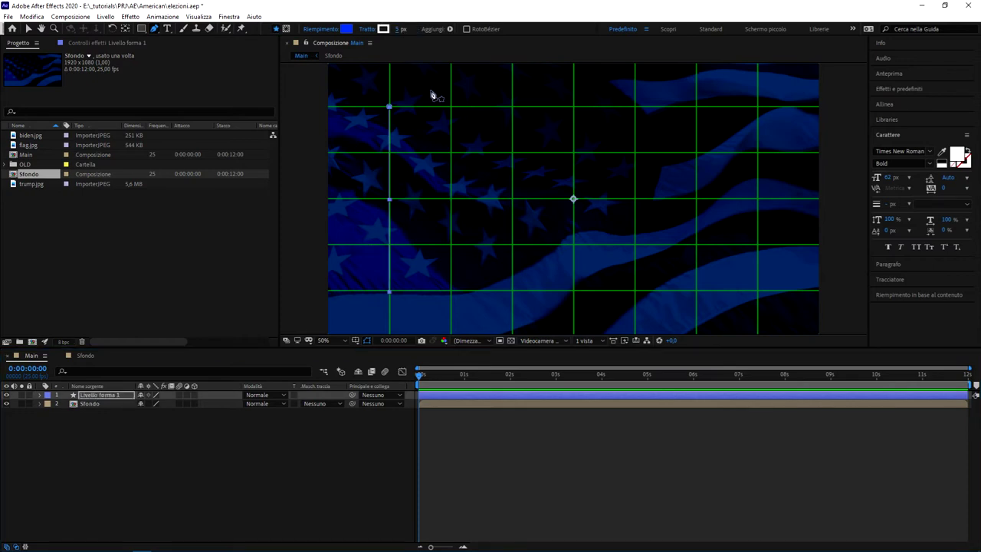
pyautogui.click(307, 29)
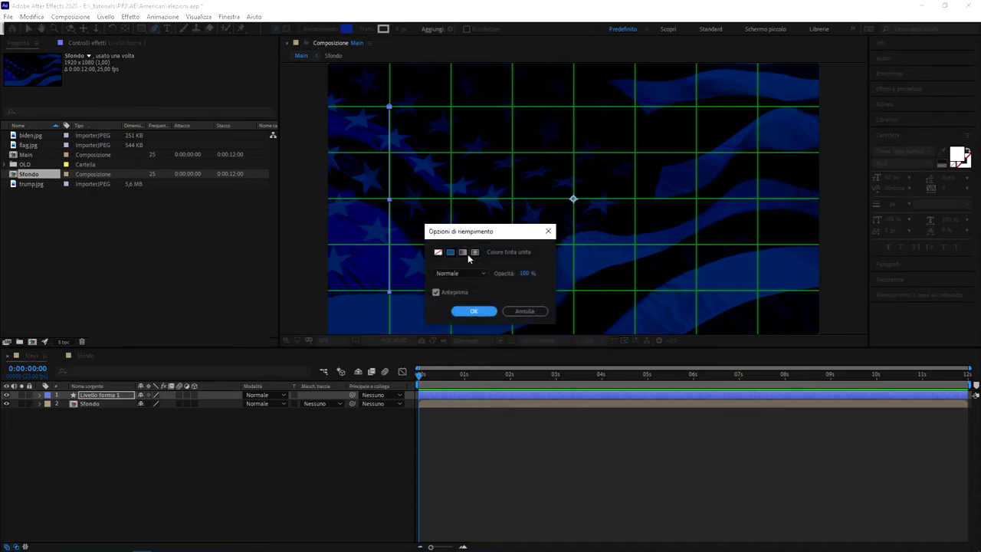
pyautogui.click(438, 252)
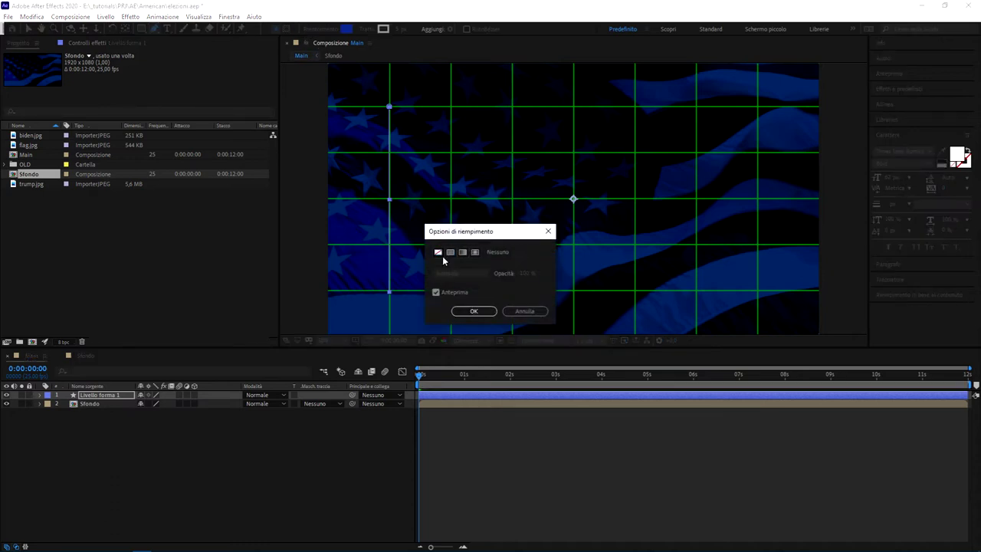
pyautogui.click(474, 311)
pyautogui.click(312, 460)
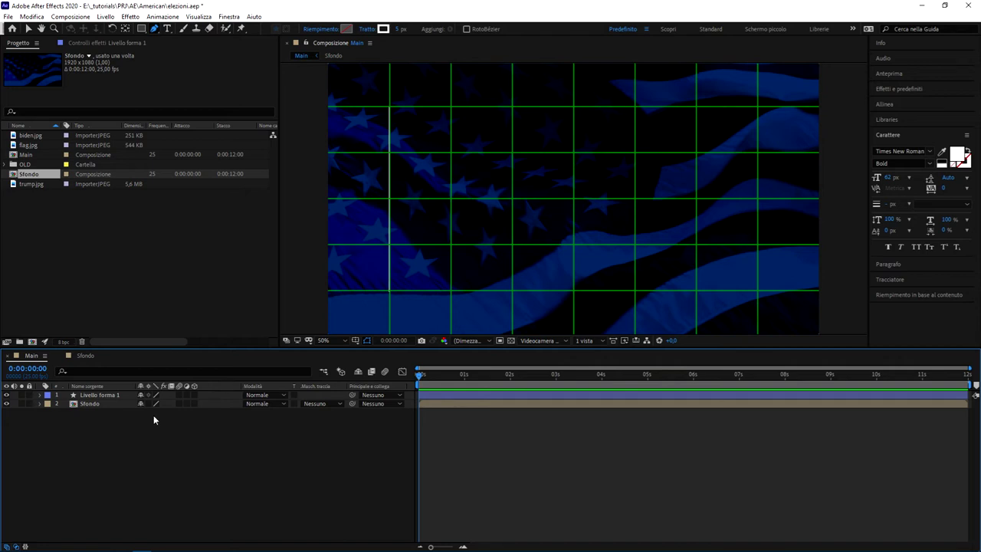
# Draw a horizontal pen path along the lower grid line as the baseline.
pyautogui.press('.')
pyautogui.keyDown('shift'); pyautogui.click(392, 257); pyautogui.keyUp('shift')
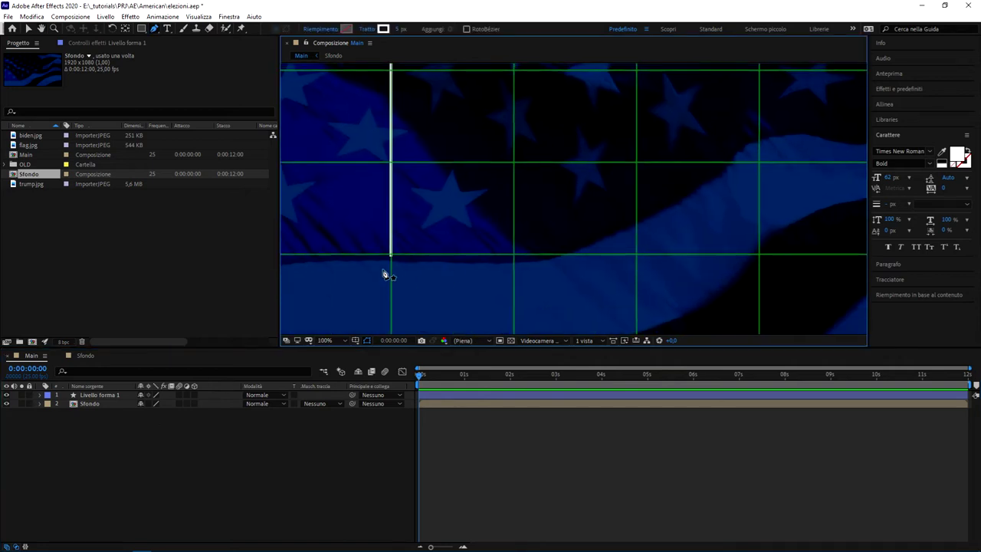
pyautogui.scroll(-5, 396, 263)
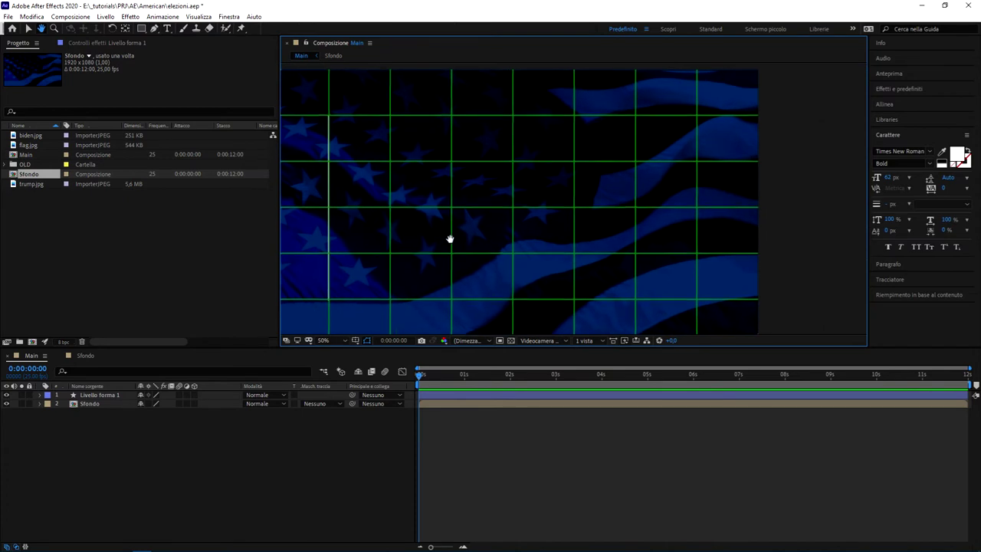
pyautogui.press('g')
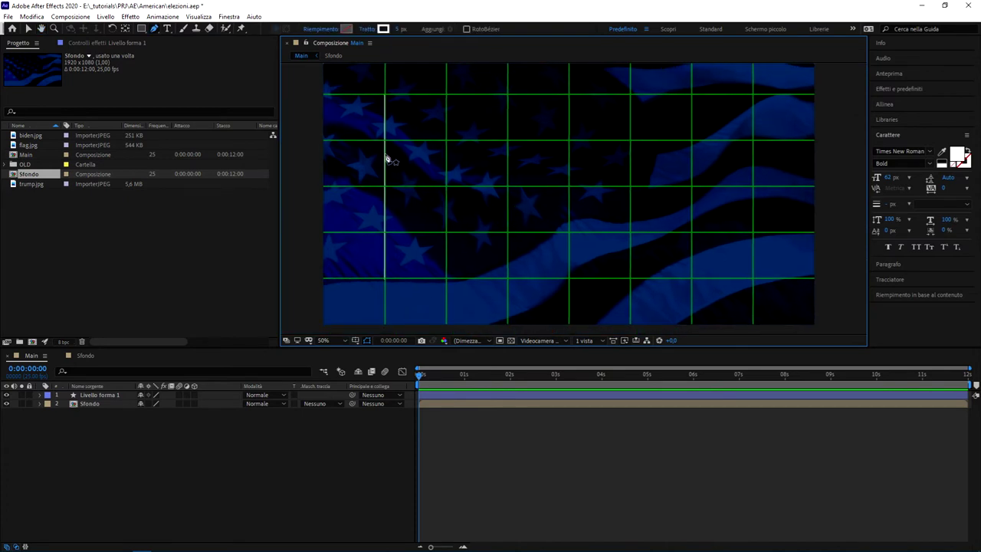
pyautogui.click(385, 278)
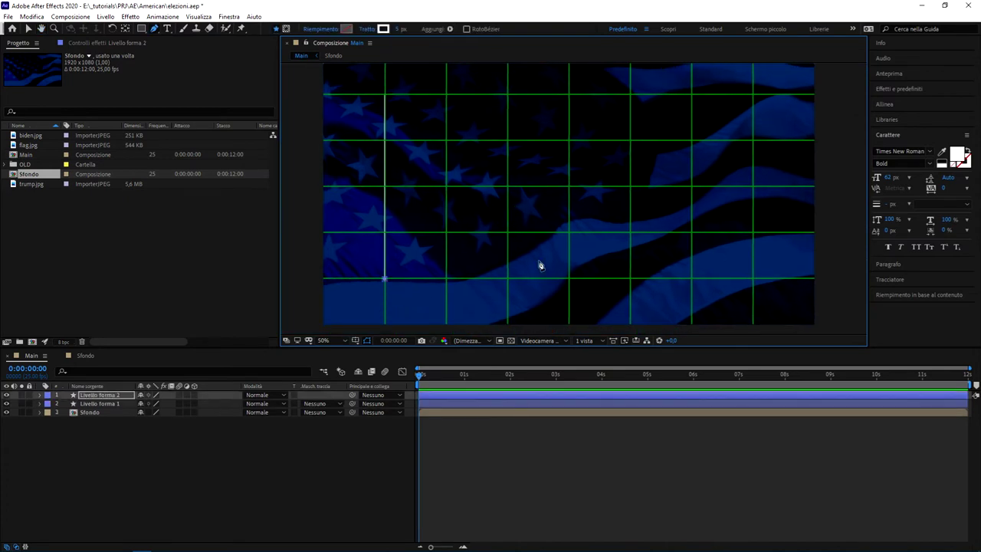
pyautogui.click(753, 280)
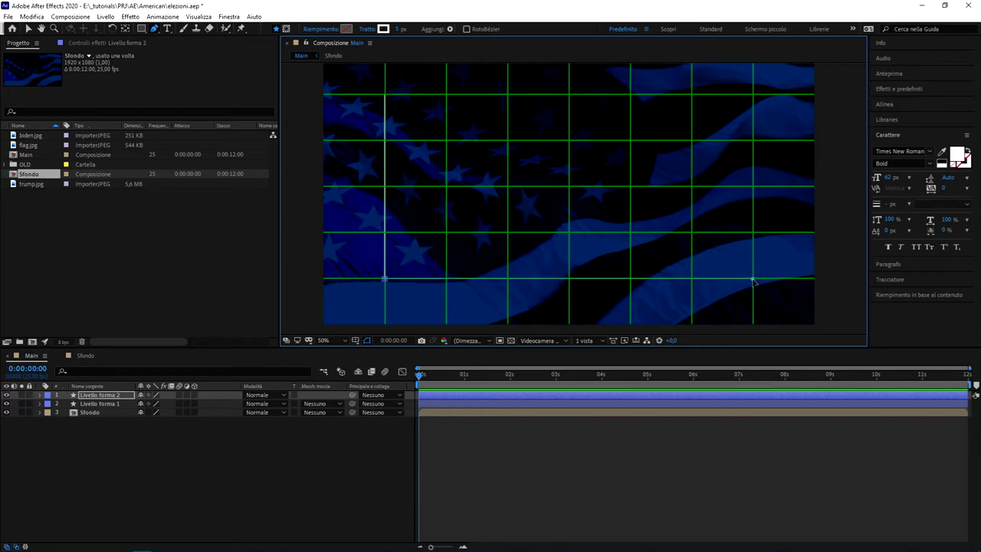
pyautogui.click(221, 491)
# Zoom and pan to inspect the corner where the two axis lines meet.
pyautogui.scroll(2, 420, 219)
pyautogui.moveTo(382, 251)
pyautogui.mouseDown()
pyautogui.moveTo(574, 203)
pyautogui.moveTo(589, 238)
pyautogui.mouseUp()
pyautogui.scroll(2, 545, 199)
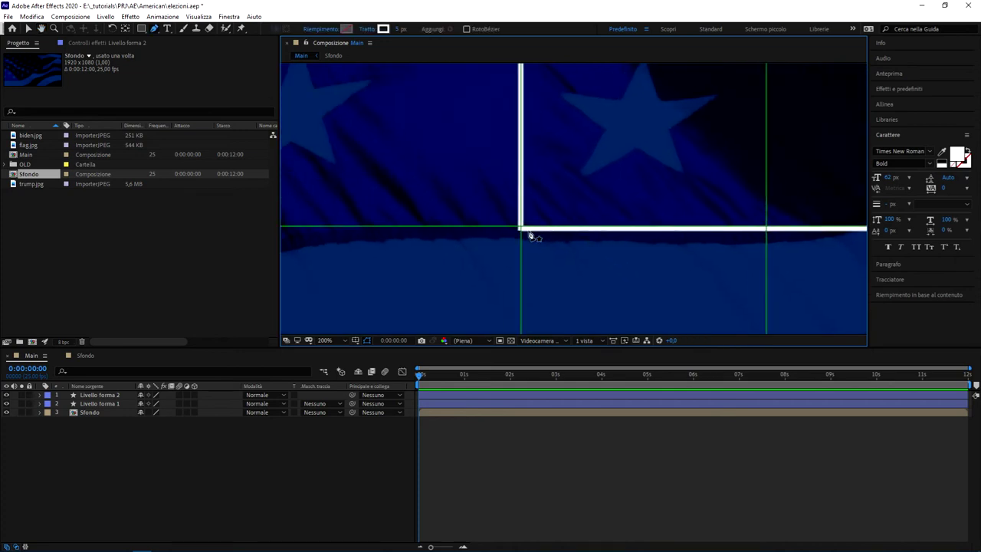
pyautogui.scroll(2, 529, 234)
pyautogui.scroll(2, 470, 264)
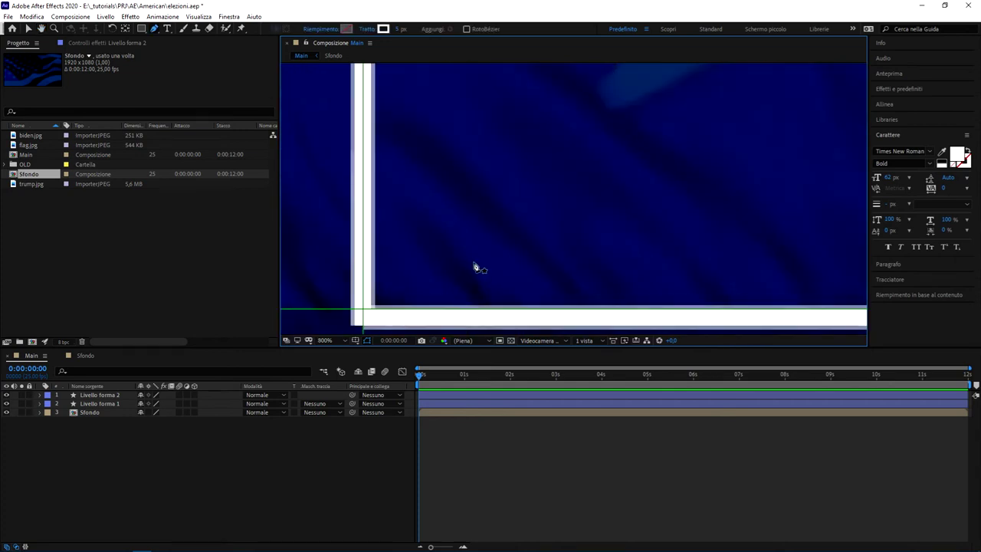
pyautogui.moveTo(475, 266); pyautogui.dragTo(632, 173)
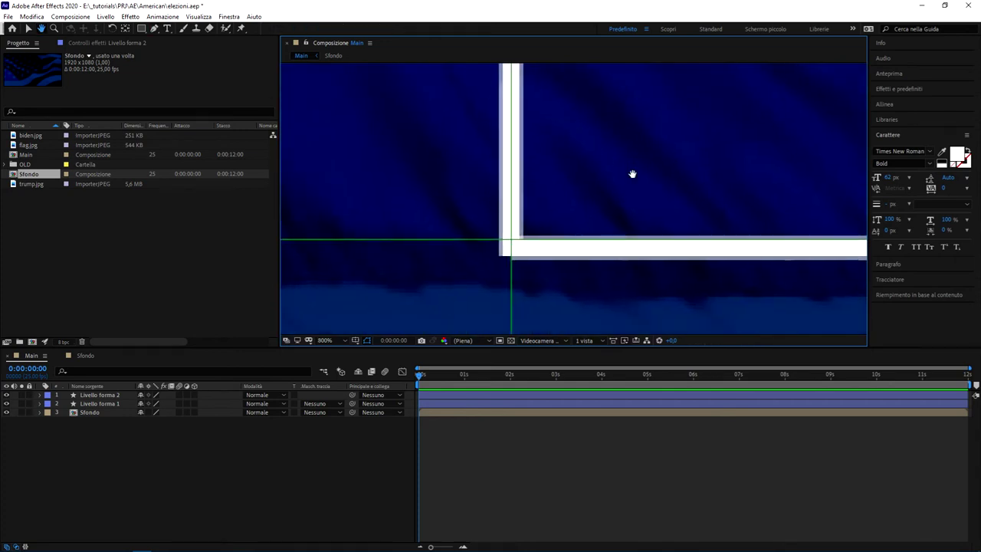
# Check the Livello forma 2 layer, then zoom out to frame the whole chart.
pyautogui.click(103, 395)
pyautogui.press('Return')
pyautogui.click(158, 447)
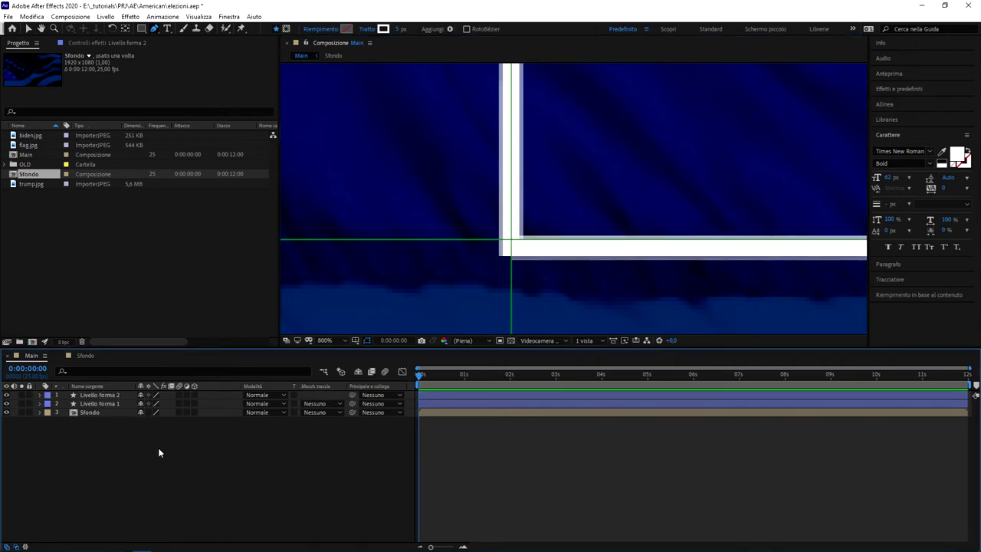
pyautogui.click(105, 396)
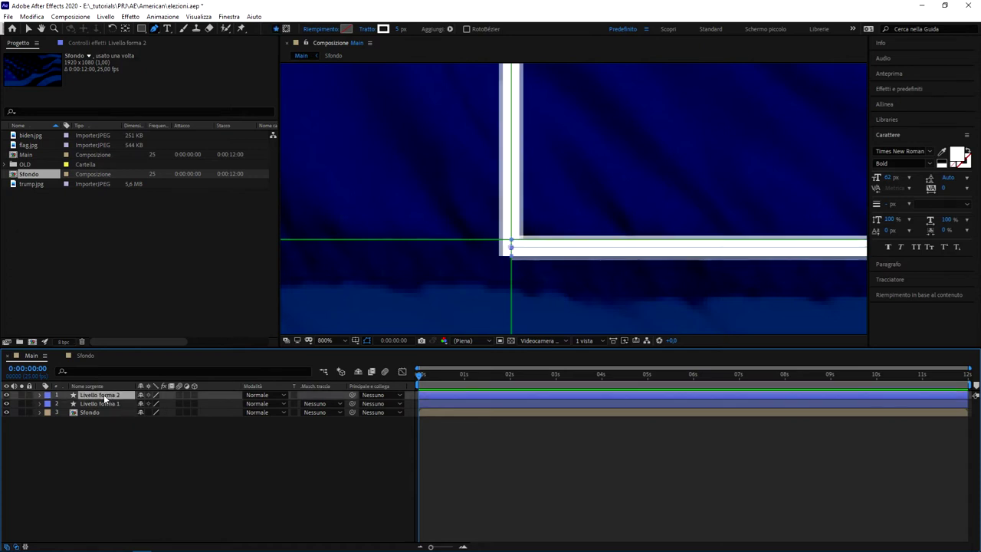
pyautogui.click(133, 443)
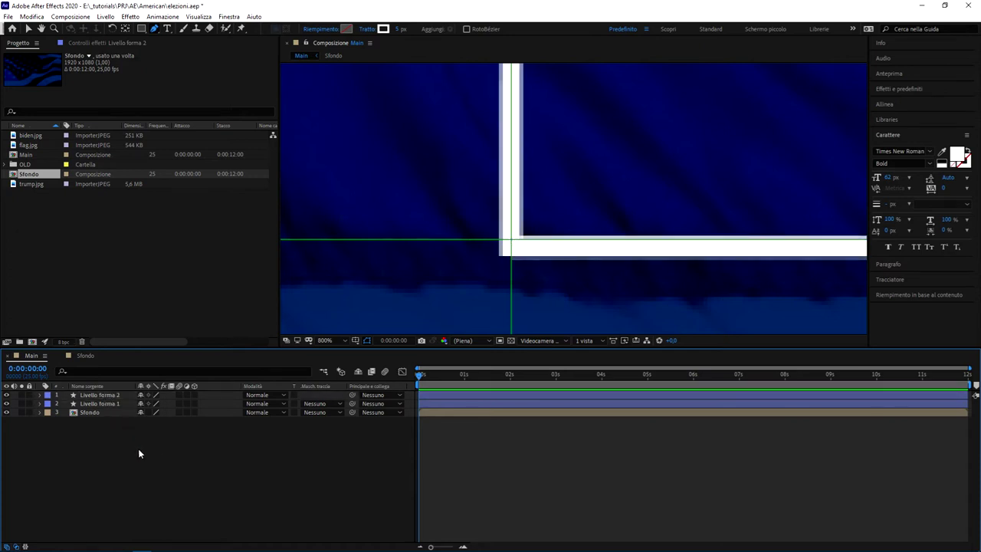
pyautogui.click(116, 397)
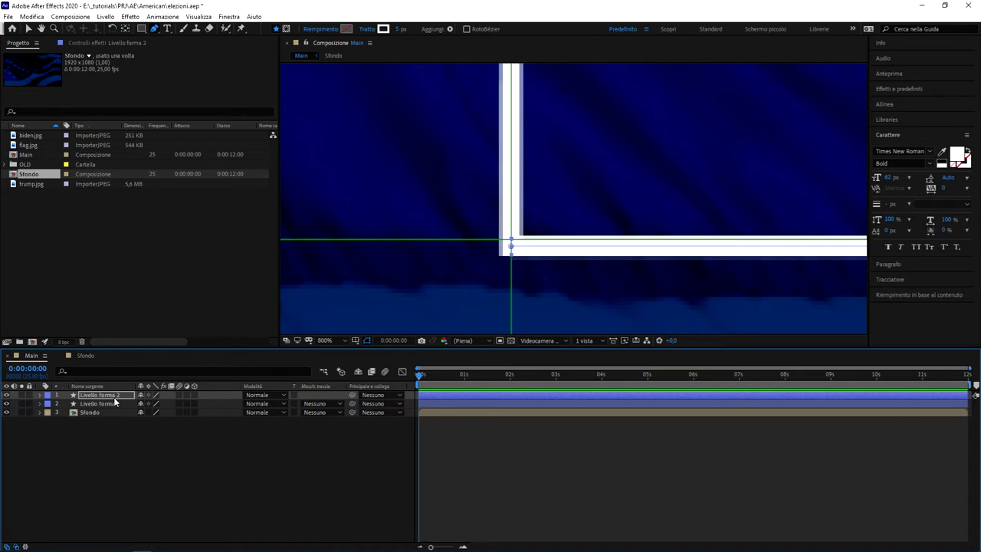
pyautogui.click(147, 421)
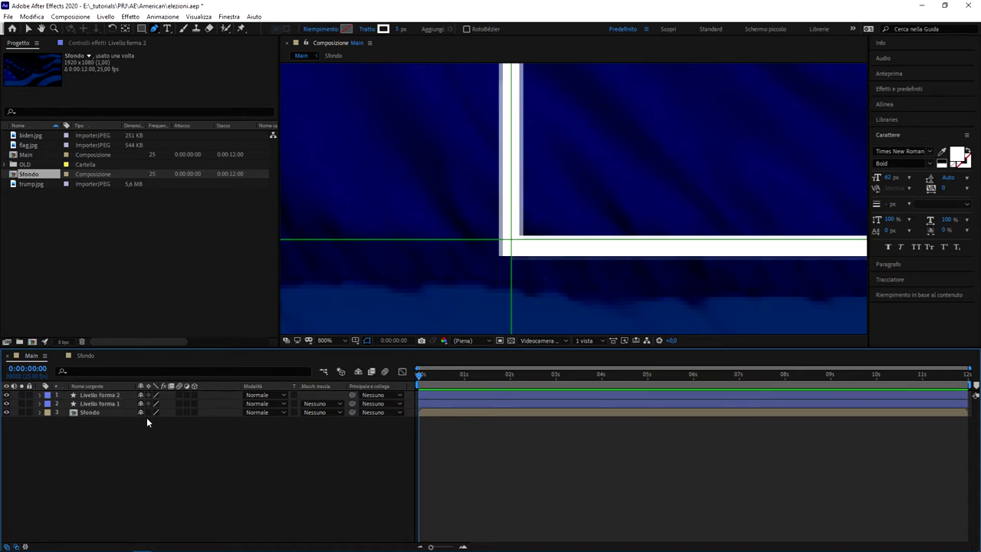
pyautogui.click(98, 394)
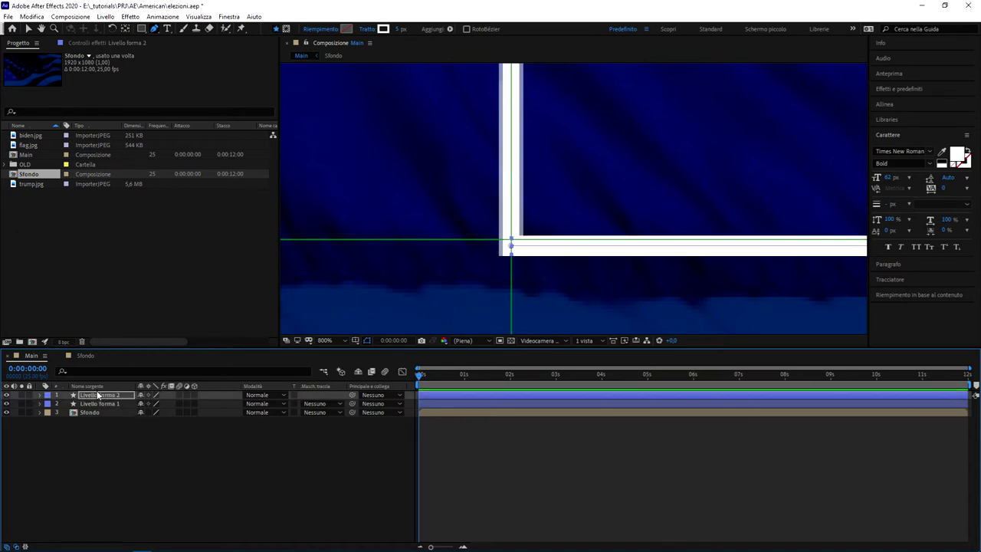
pyautogui.click(121, 434)
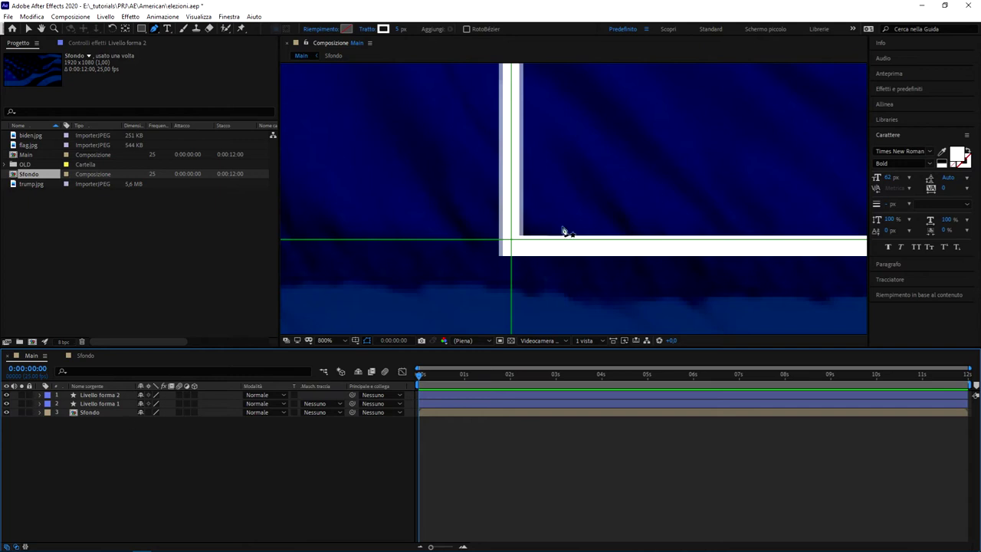
pyautogui.scroll(-7, 564, 231)
pyautogui.scroll(-1, 539, 240)
pyautogui.moveTo(602, 176); pyautogui.dragTo(534, 202)
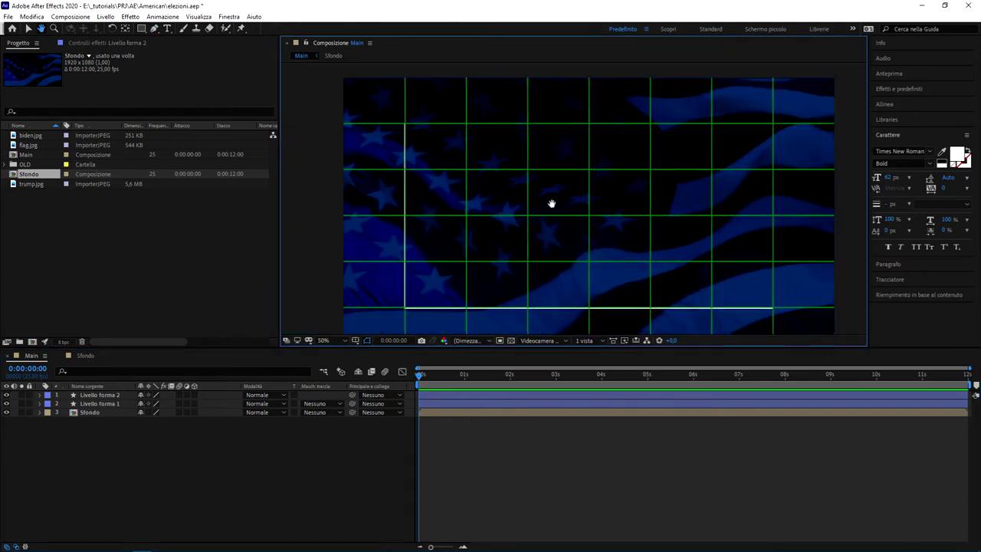
# Type a white 0 text label left of the baseline.
pyautogui.press('g')
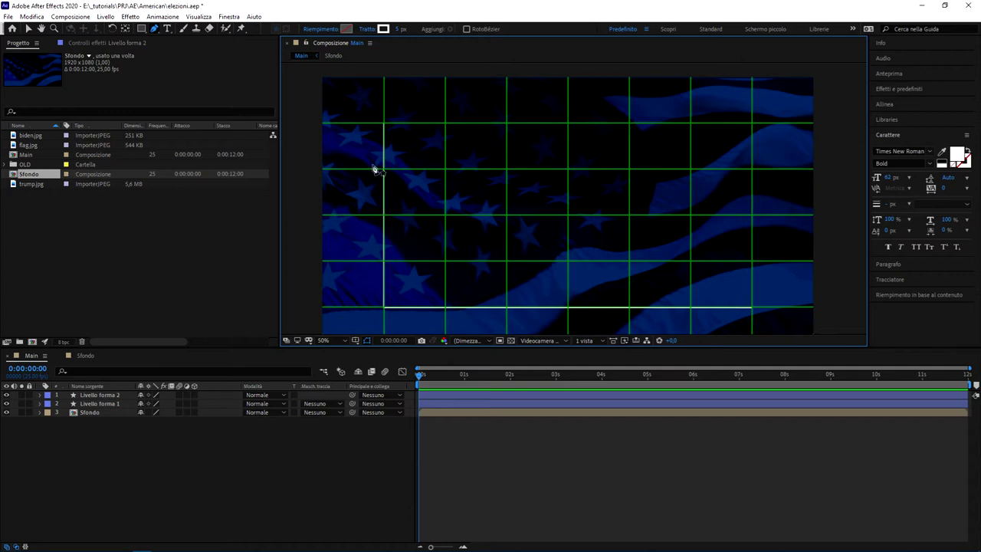
pyautogui.click(174, 497)
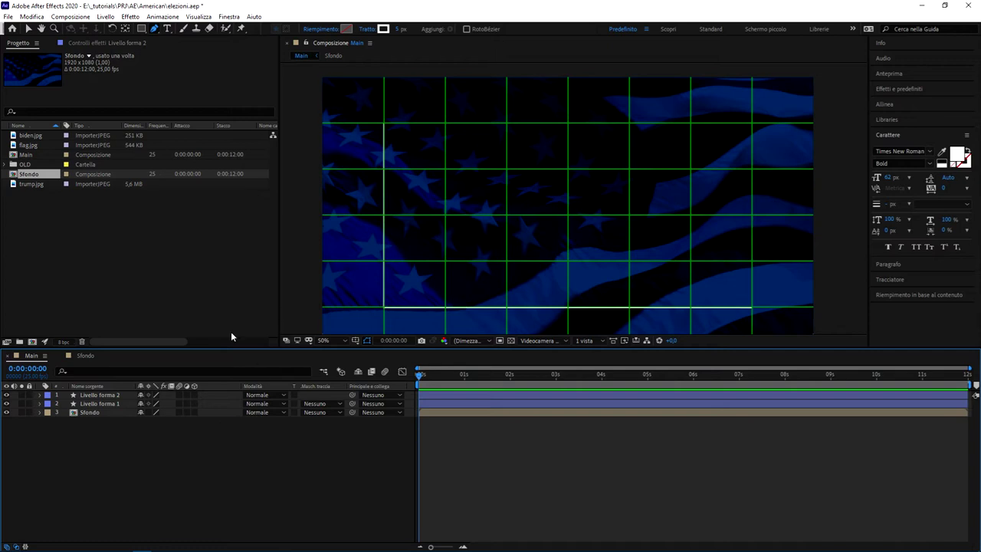
pyautogui.click(167, 29)
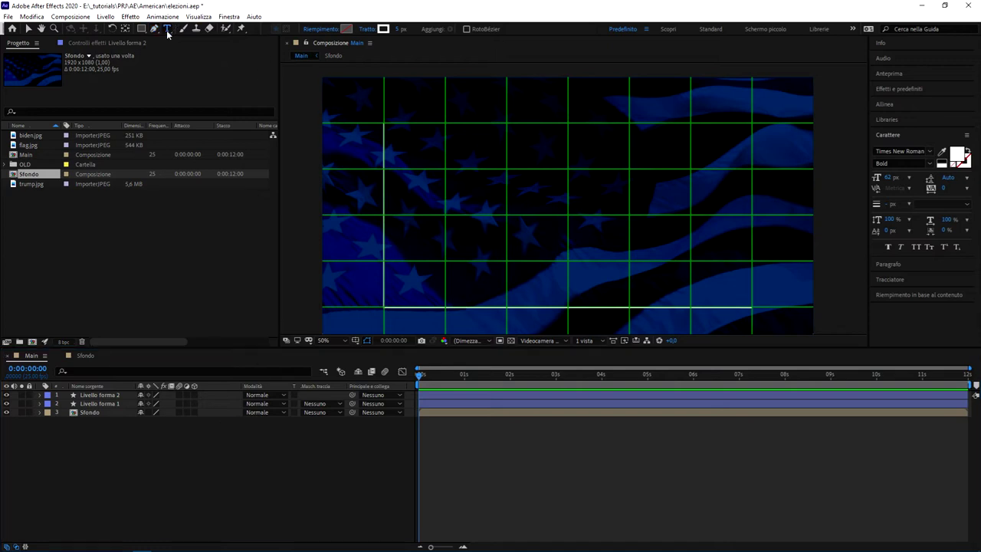
pyautogui.click(350, 301)
pyautogui.write('0')
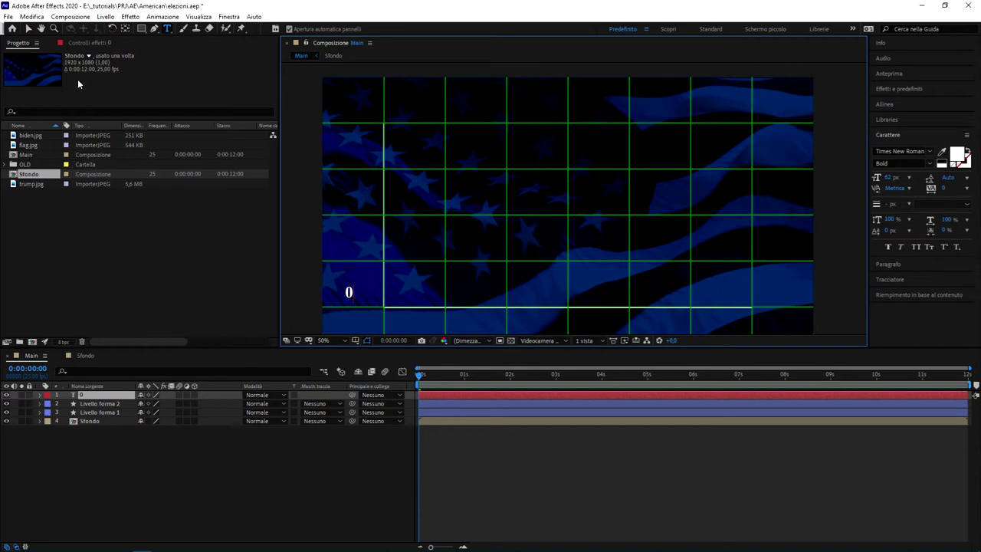
pyautogui.click(28, 28)
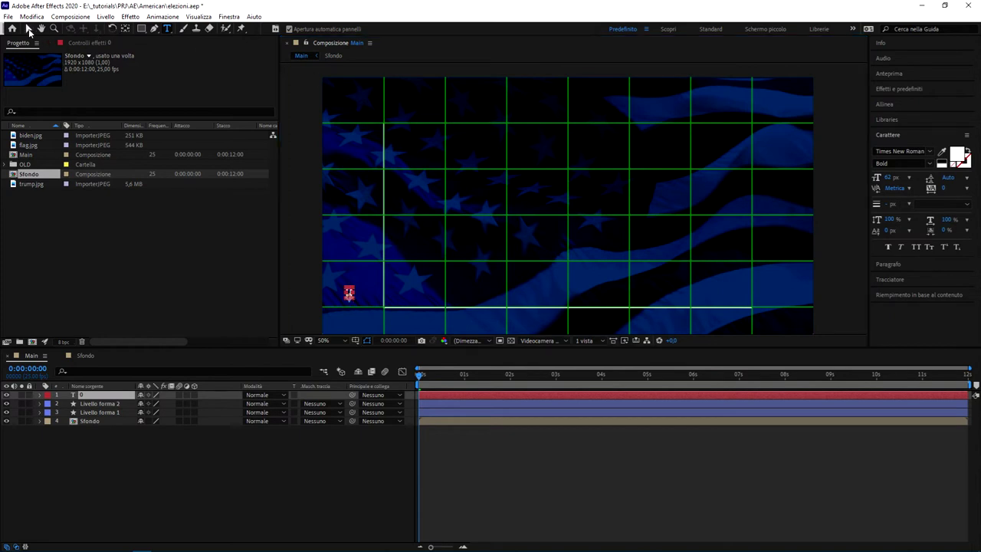
# Move the 0 label beside the vertical axis, level with the baseline.
pyautogui.scroll(3, 383, 274)
pyautogui.scroll(-1, 781, 94)
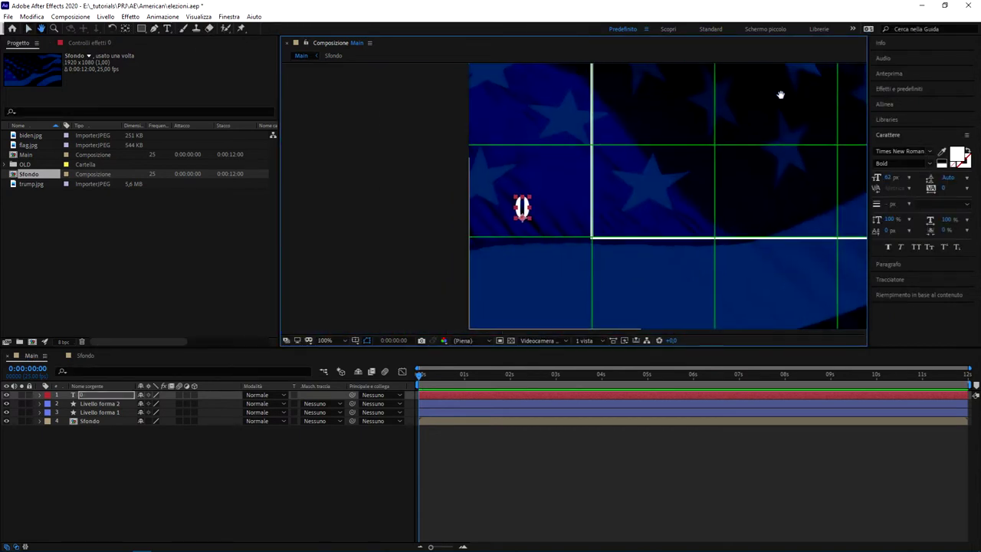
pyautogui.moveTo(521, 206); pyautogui.dragTo(574, 236)
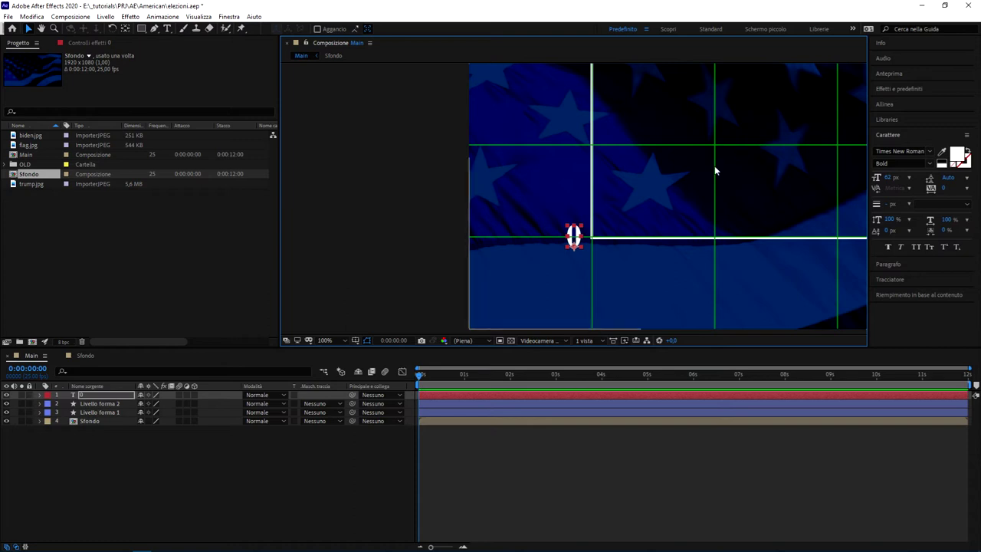
pyautogui.moveTo(573, 235); pyautogui.dragTo(558, 235)
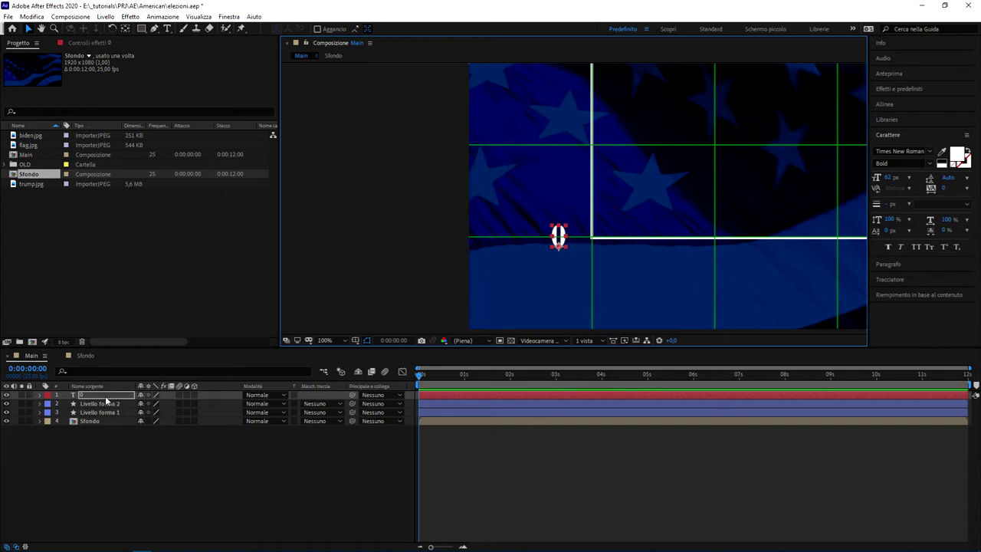
# Duplicate the 0 label and drag the copy to the top of the vertical axis.
pyautogui.hotkey('ctrl', 'd')
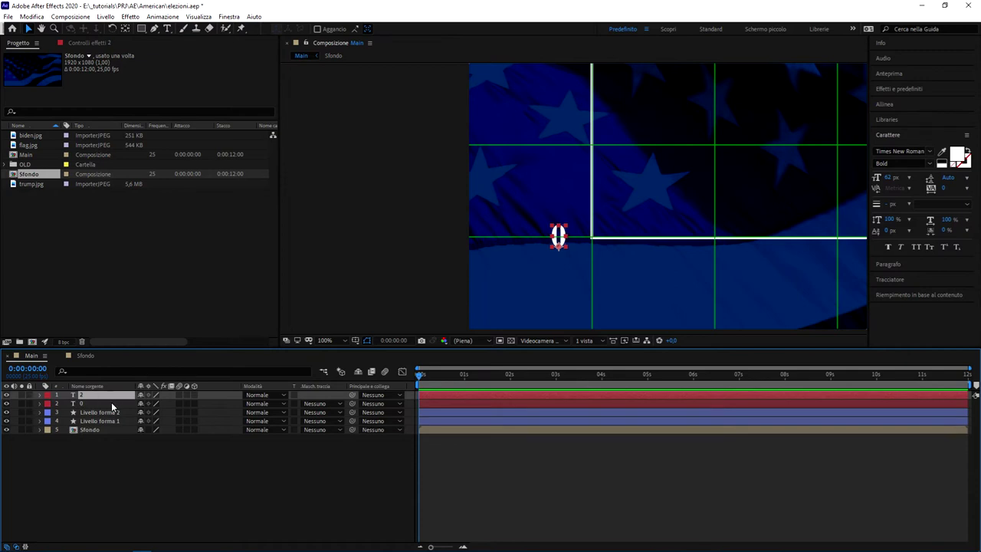
pyautogui.moveTo(559, 235)
pyautogui.mouseDown()
pyautogui.moveTo(551, 120)
pyautogui.moveTo(570, 251)
pyautogui.moveTo(521, 118)
pyautogui.mouseUp()
pyautogui.press('v')
pyautogui.hotkey('ctrl', "'")
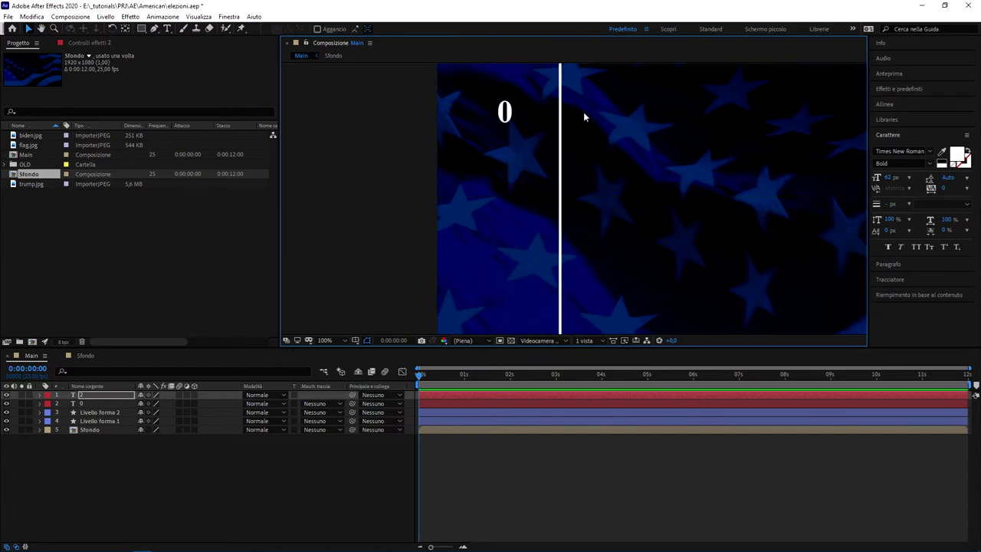
pyautogui.hotkey('ctrl', "'")
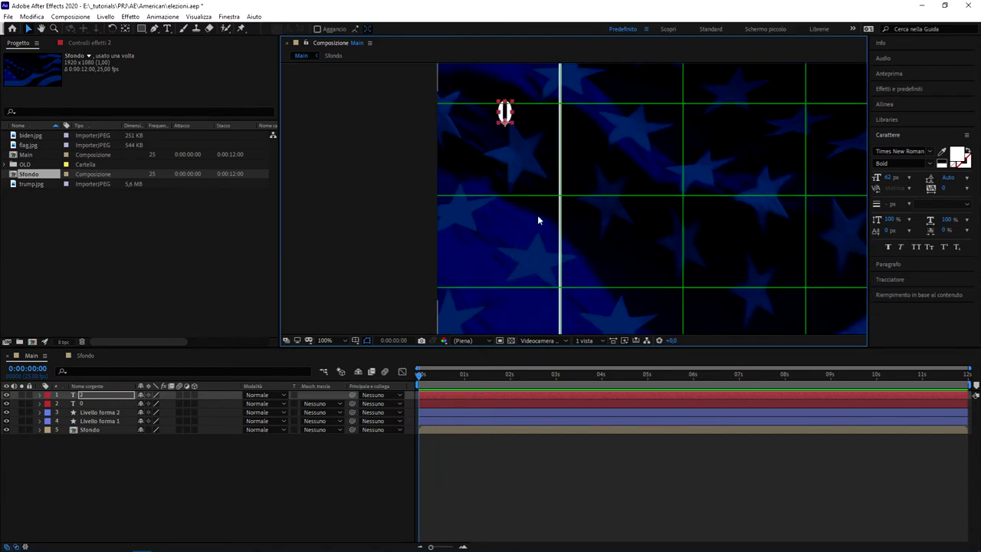
pyautogui.press(',')
pyautogui.moveTo(546, 231); pyautogui.dragTo(549, 289)
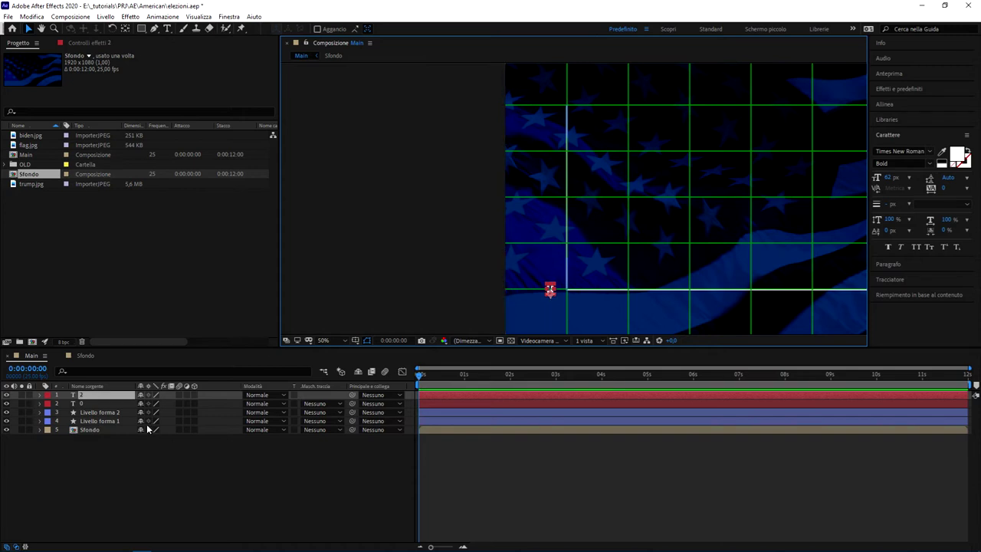
pyautogui.scroll(2, 571, 219)
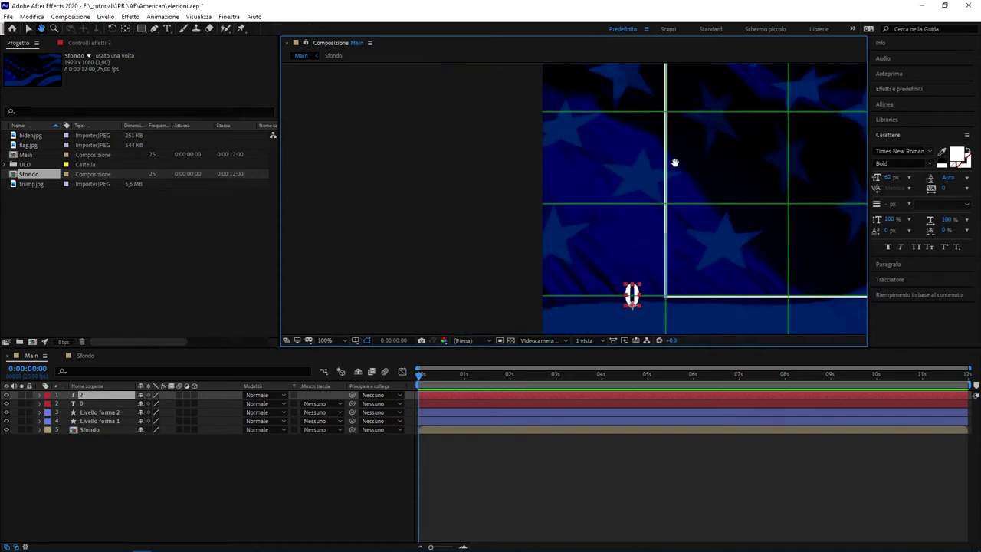
pyautogui.click(639, 179)
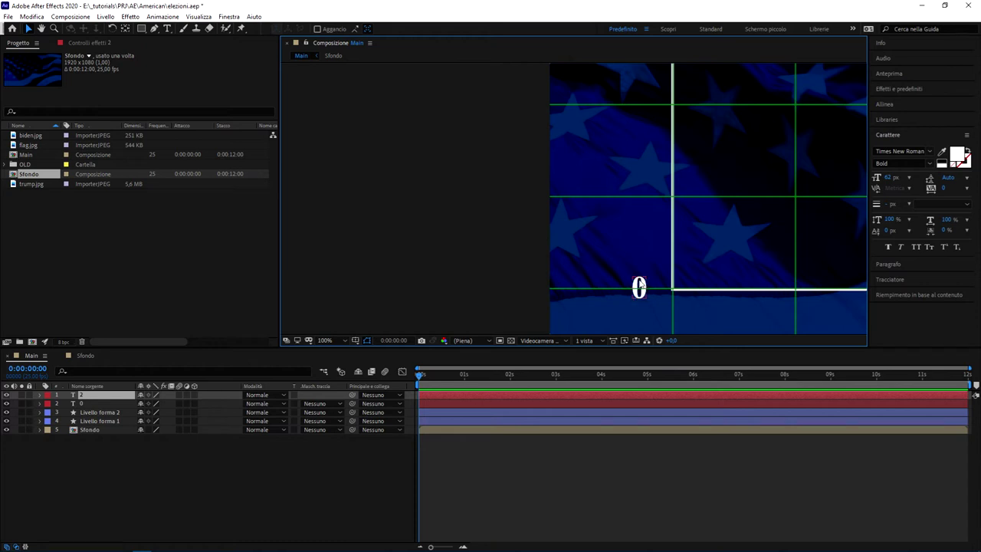
pyautogui.click(639, 289)
pyautogui.moveTo(639, 289)
pyautogui.mouseDown()
pyautogui.moveTo(615, 154)
pyautogui.moveTo(581, 301)
pyautogui.mouseUp()
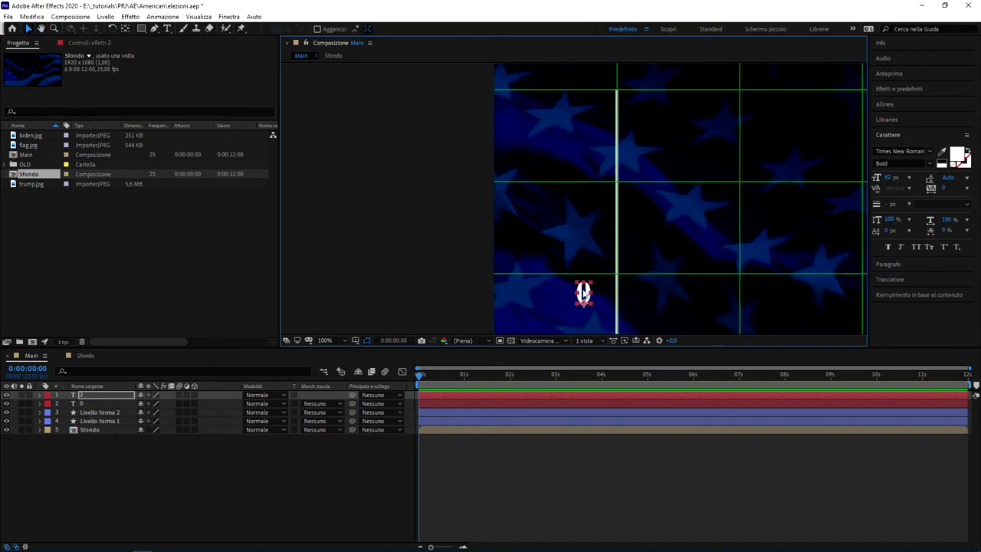
pyautogui.moveTo(582, 292); pyautogui.dragTo(573, 89)
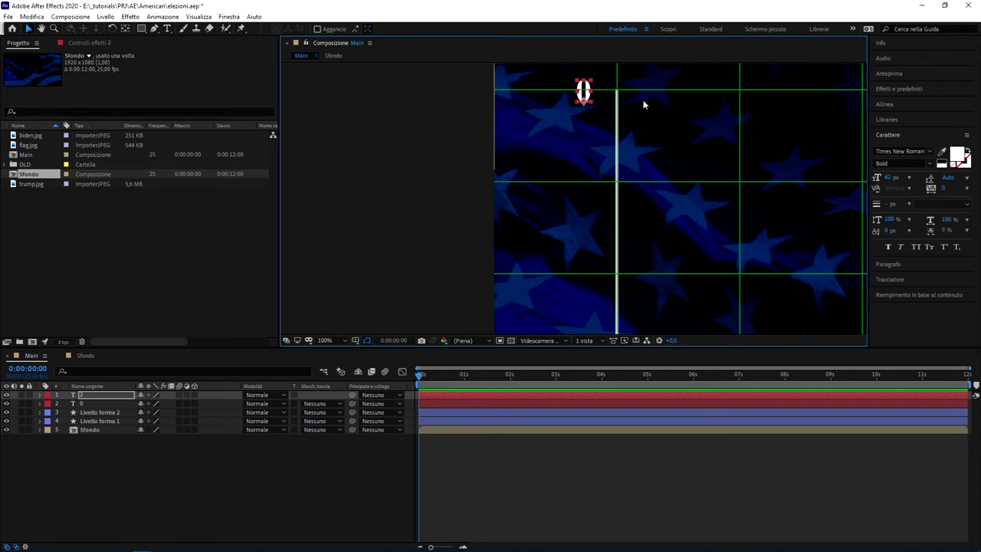
pyautogui.scroll(-1, 655, 183)
pyautogui.scroll(-1, 690, 192)
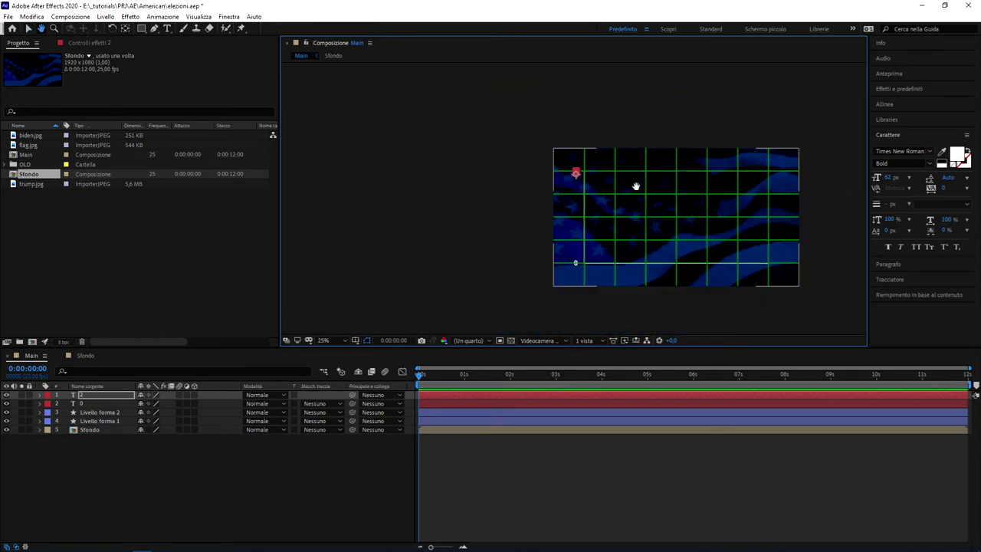
pyautogui.scroll(1, 651, 195)
pyautogui.moveTo(673, 208); pyautogui.dragTo(573, 184)
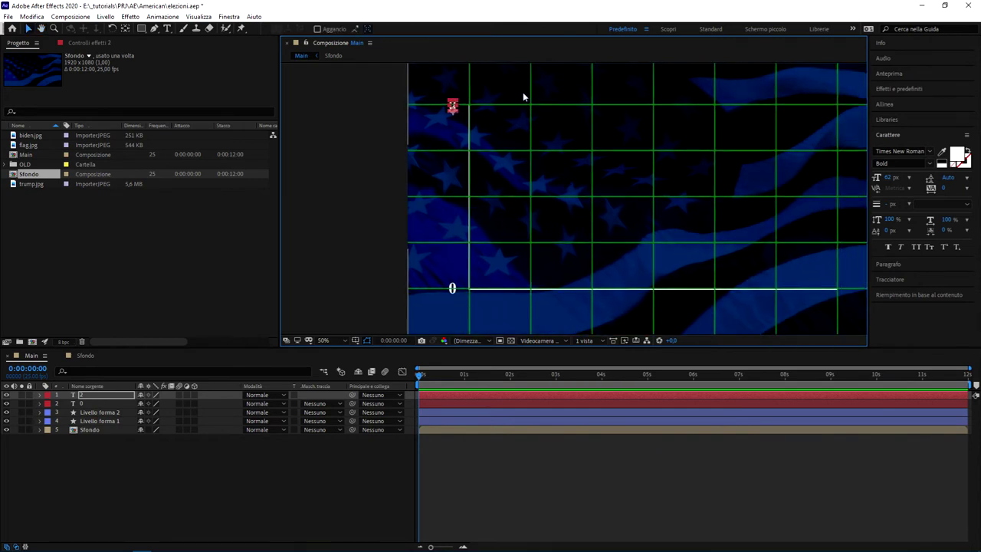
# Change the copied label's text to 100.
pyautogui.click(84, 400)
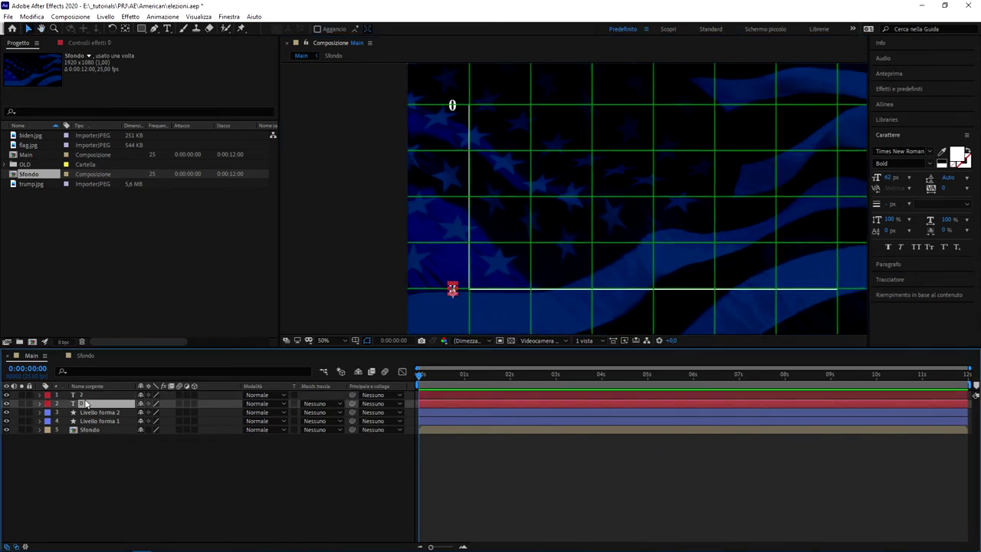
pyautogui.doubleClick(84, 396)
pyautogui.write('1010')
pyautogui.press('BackSpace')
pyautogui.press('BackSpace')
pyautogui.write('0')
pyautogui.click(299, 508)
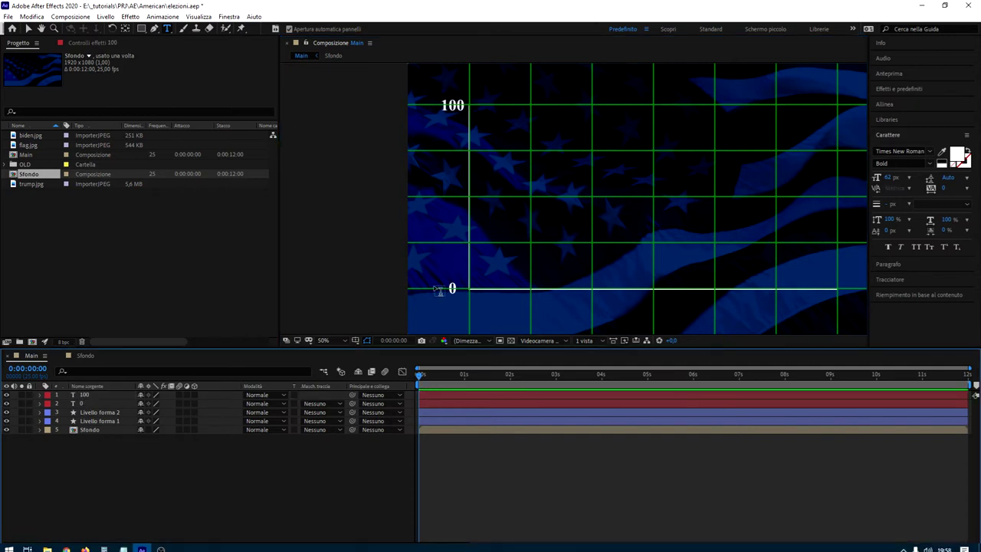
pyautogui.moveTo(796, 145); pyautogui.dragTo(711, 170)
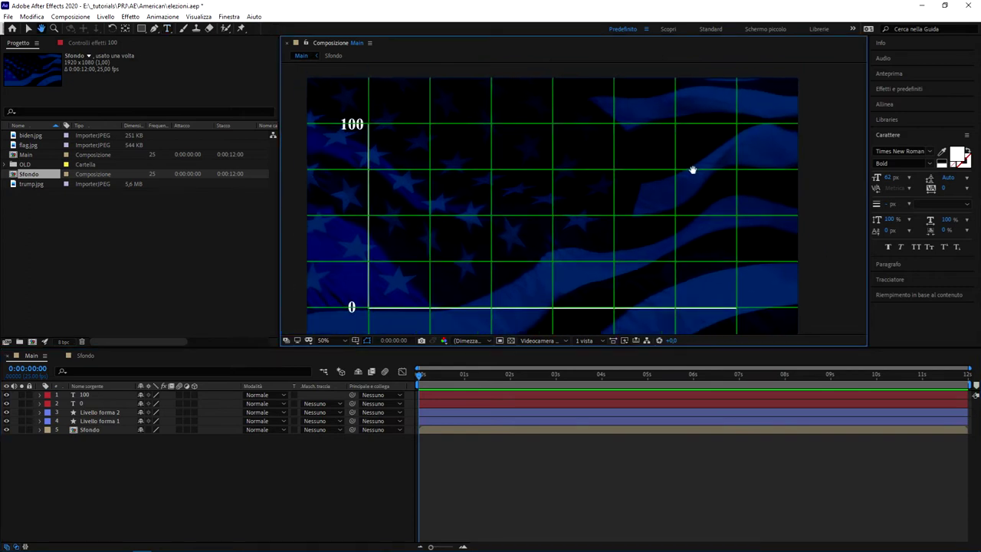
pyautogui.click(238, 478)
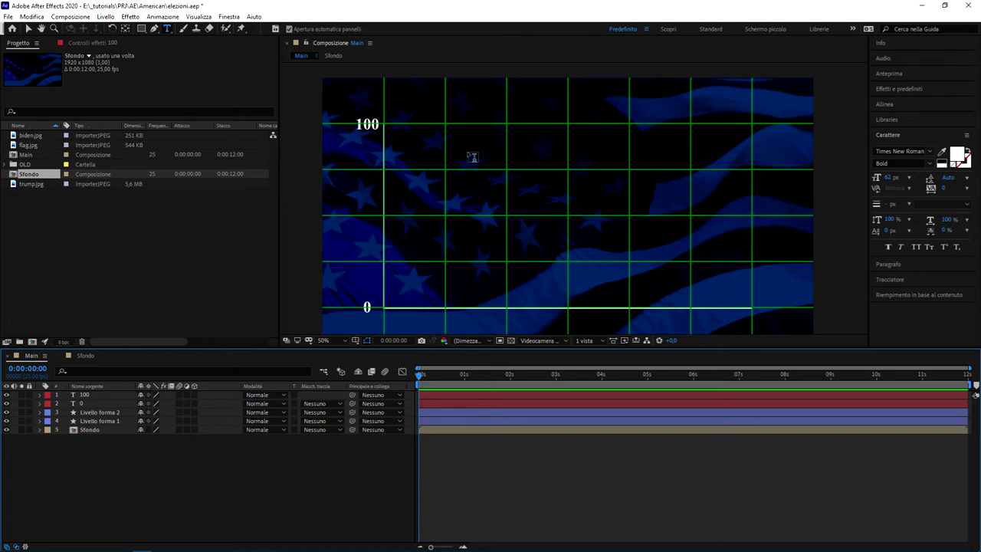
# Show the rulers and place a horizontal guide level with the 100 label.
pyautogui.hotkey('ctrl', 'r')
pyautogui.moveTo(485, 65); pyautogui.dragTo(540, 133)
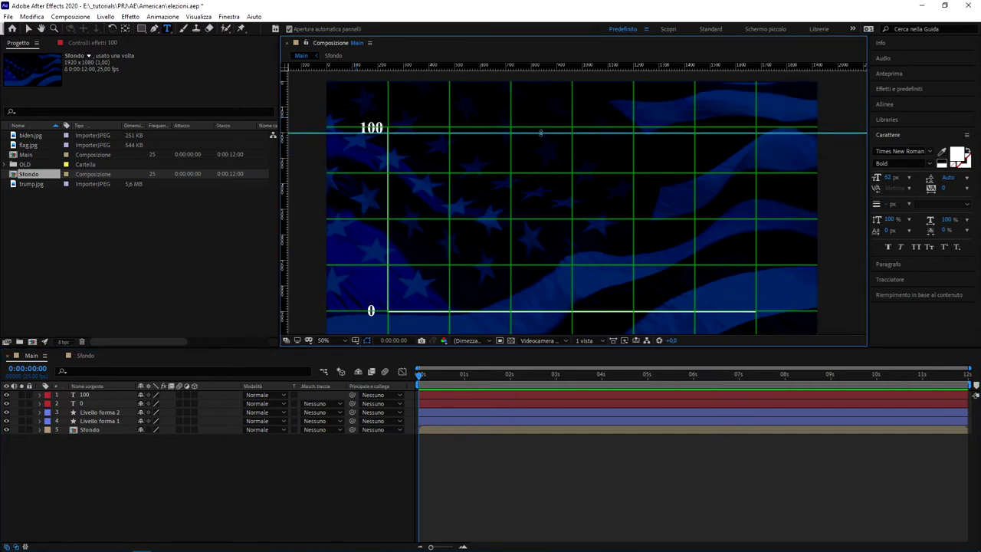
pyautogui.moveTo(540, 133); pyautogui.dragTo(551, 127)
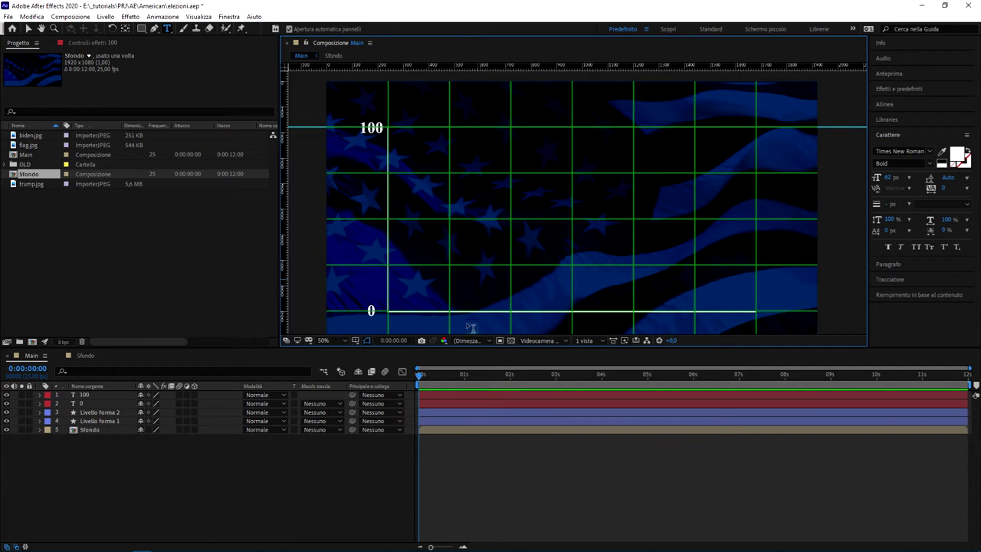
# Draw a tall rectangle from the 0 baseline up to the 100 guide.
pyautogui.click(175, 511)
pyautogui.moveTo(141, 28); pyautogui.dragTo(225, 28)
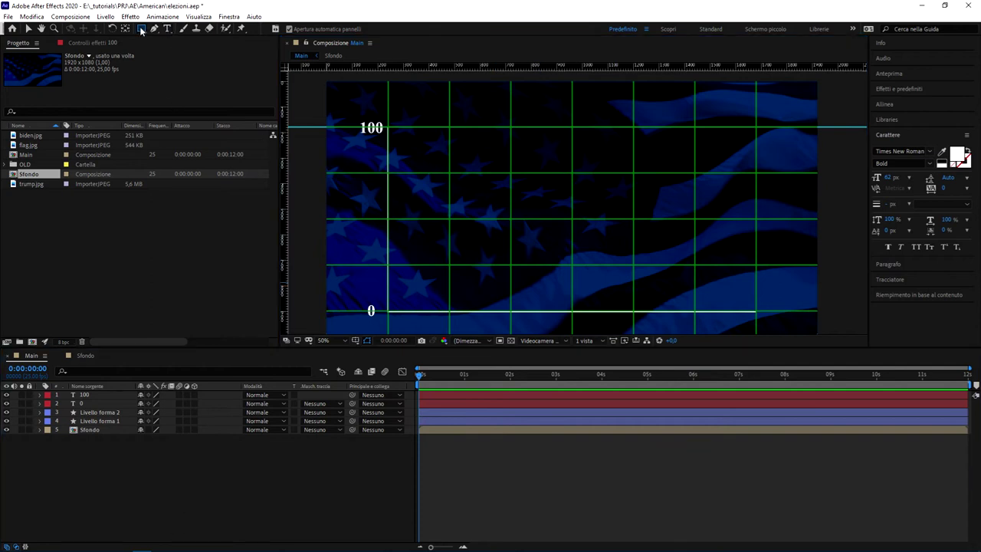
pyautogui.click(225, 28)
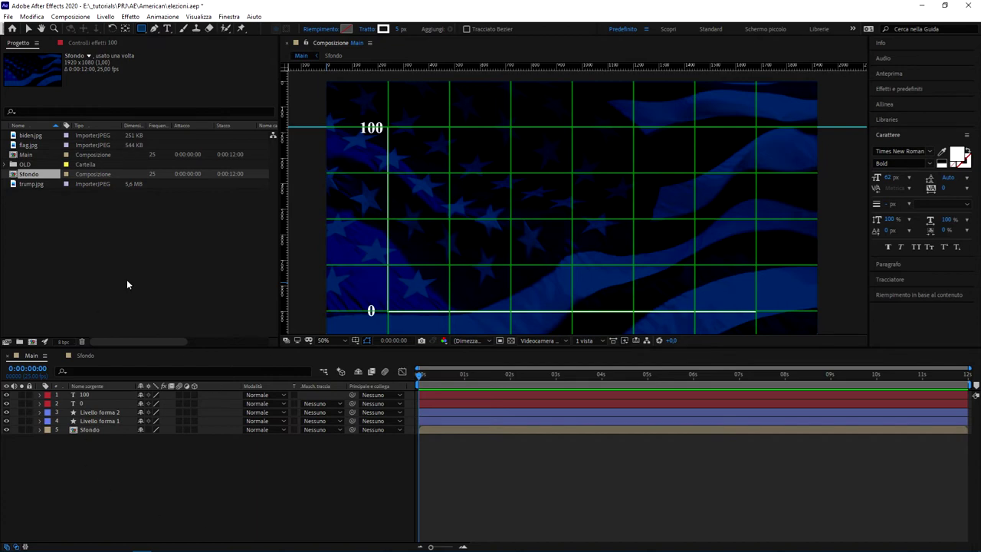
pyautogui.moveTo(476, 312); pyautogui.dragTo(503, 127)
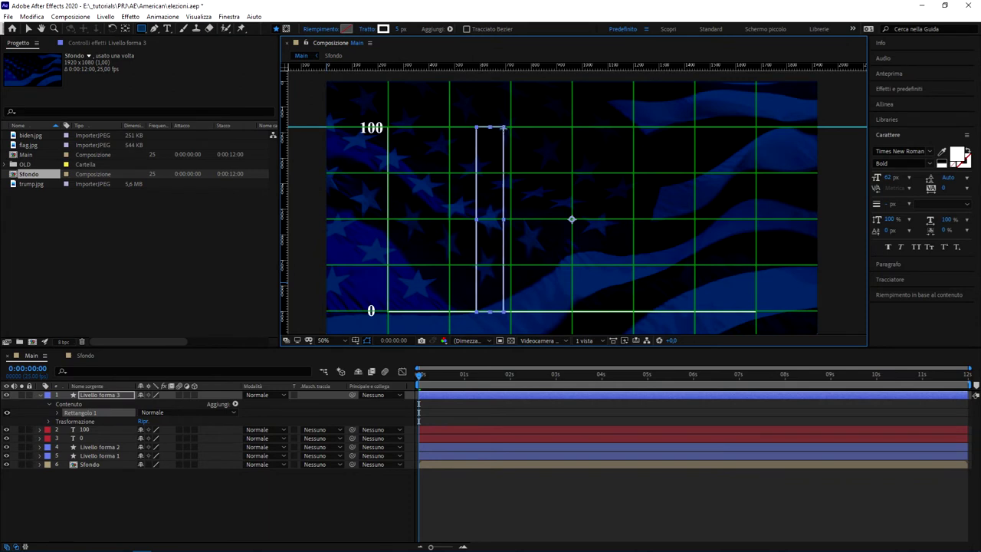
# Set the bar's stroke width to 0 px and give it a solid red fill.
pyautogui.click(399, 29)
pyautogui.write('0')
pyautogui.press('Return')
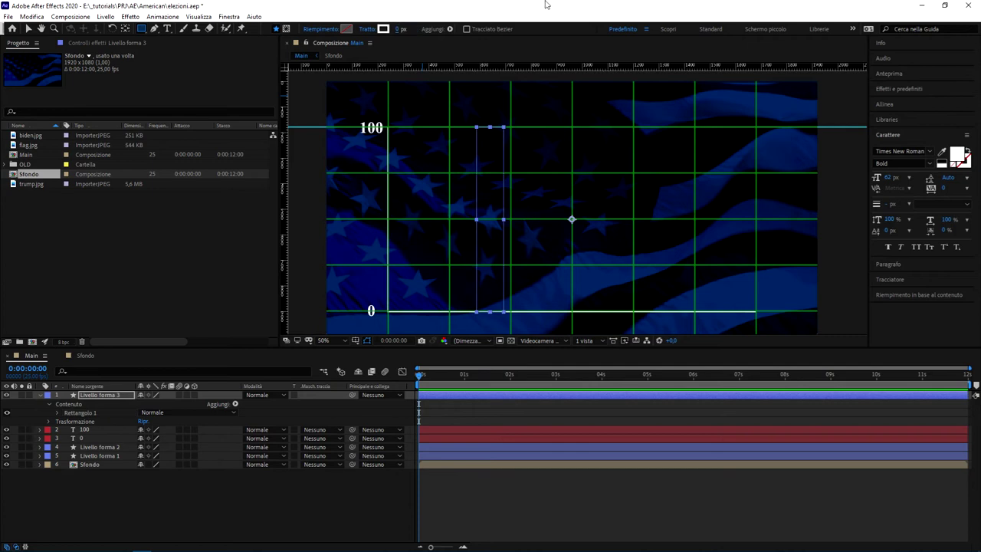
pyautogui.click(346, 28)
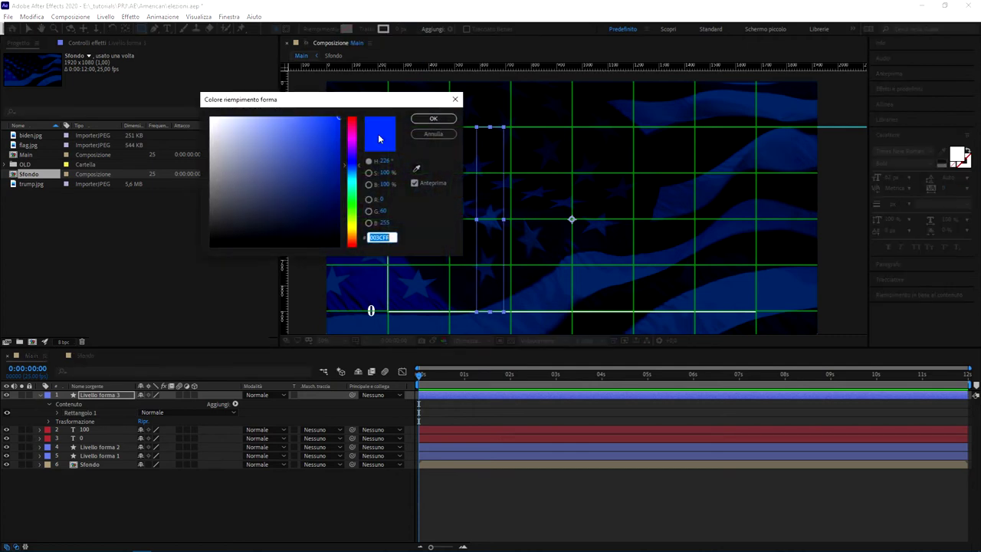
pyautogui.moveTo(356, 144); pyautogui.dragTo(361, 96)
pyautogui.click(433, 118)
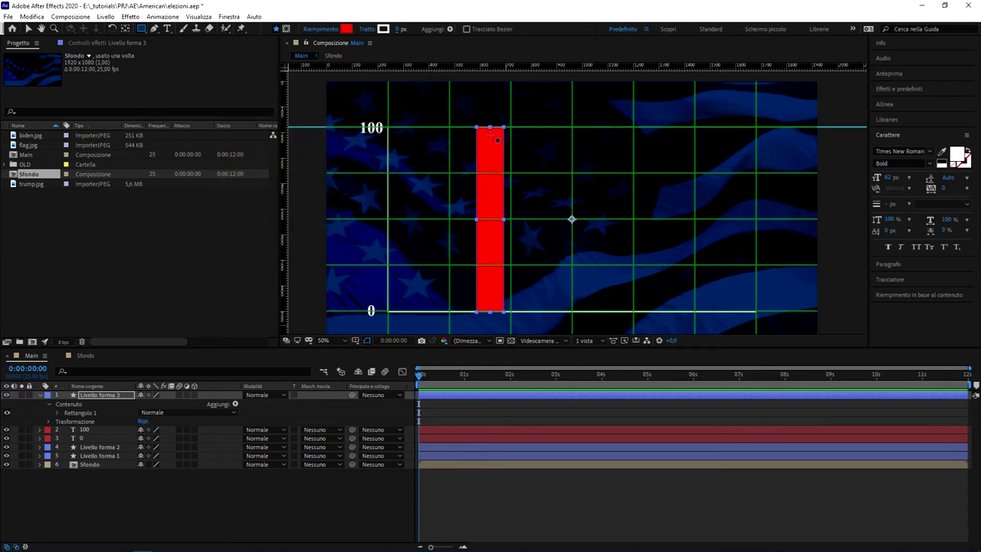
pyautogui.click(263, 509)
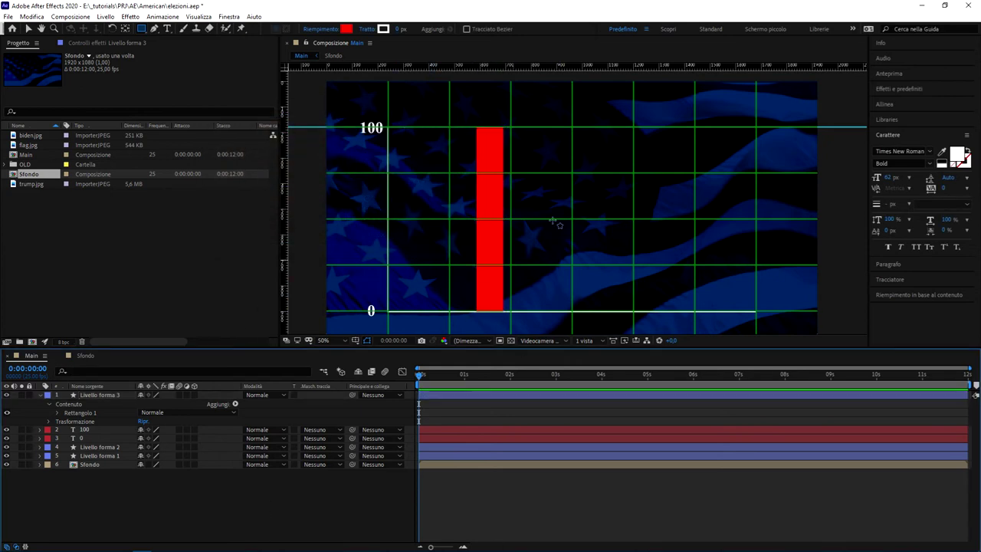
# Select the red bar layer and try dropping the Comparsa lineare effect onto it.
pyautogui.press('v')
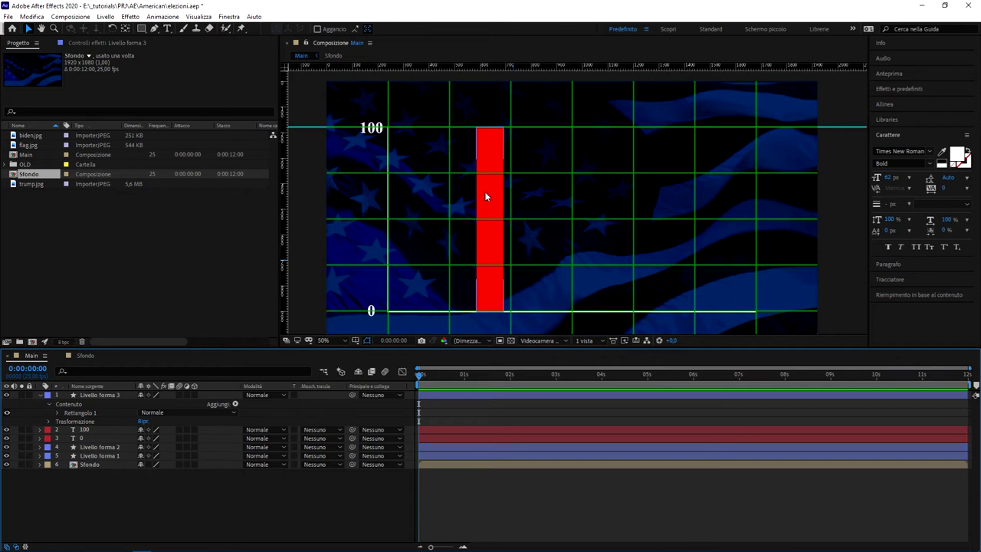
pyautogui.click(100, 395)
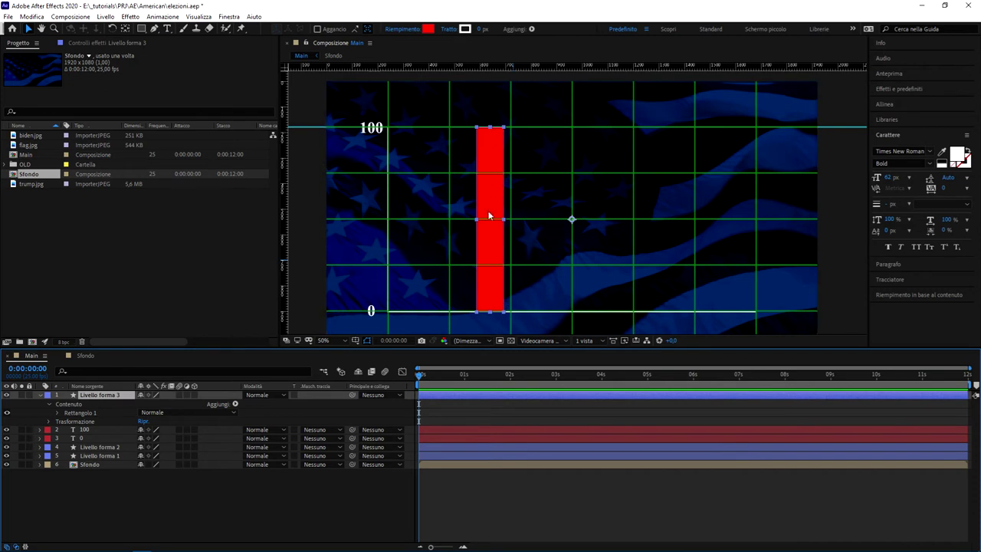
pyautogui.click(898, 89)
pyautogui.write('lineare')
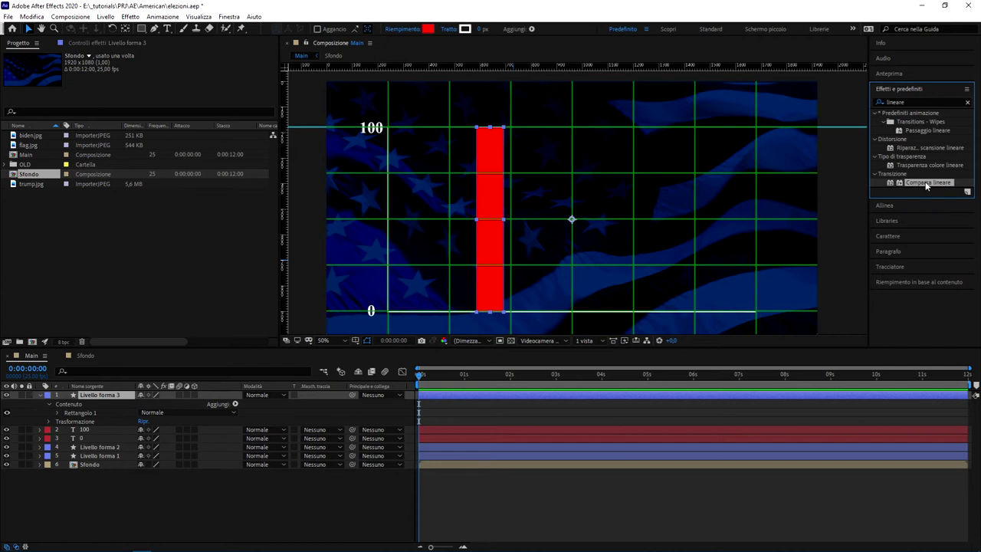
pyautogui.moveTo(926, 185)
pyautogui.mouseDown()
pyautogui.moveTo(690, 304)
pyautogui.moveTo(376, 294)
pyautogui.mouseUp()
# Apply the Comparsa lineare effect to flag.jpg in the Sfondo composition.
pyautogui.click(86, 357)
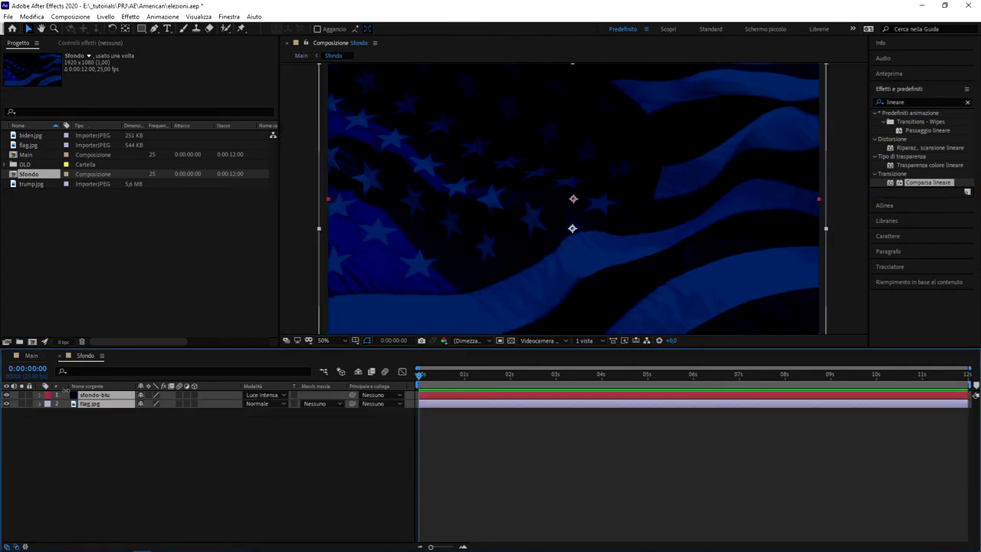
pyautogui.click(124, 413)
pyautogui.click(100, 403)
pyautogui.moveTo(930, 187); pyautogui.dragTo(116, 411)
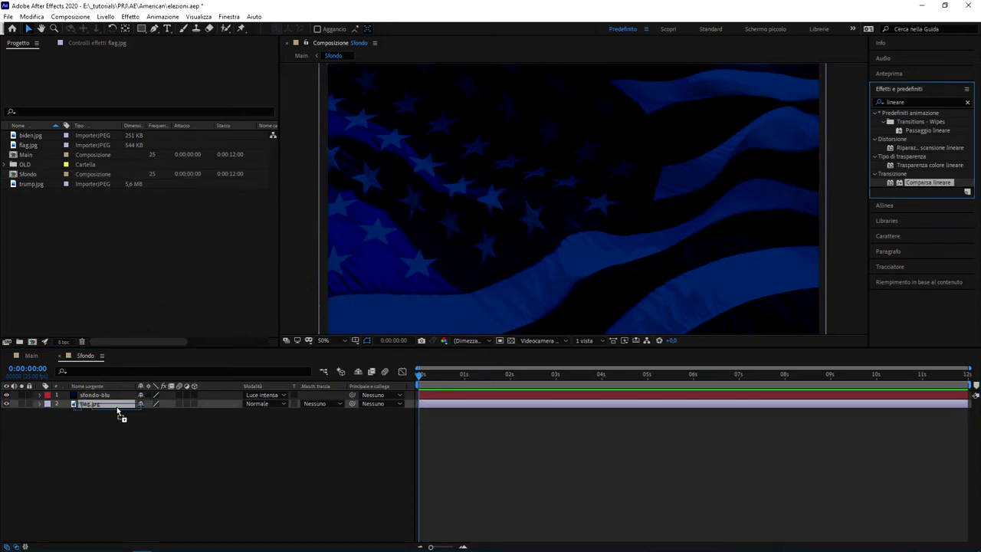
pyautogui.moveTo(116, 406); pyautogui.dragTo(117, 406)
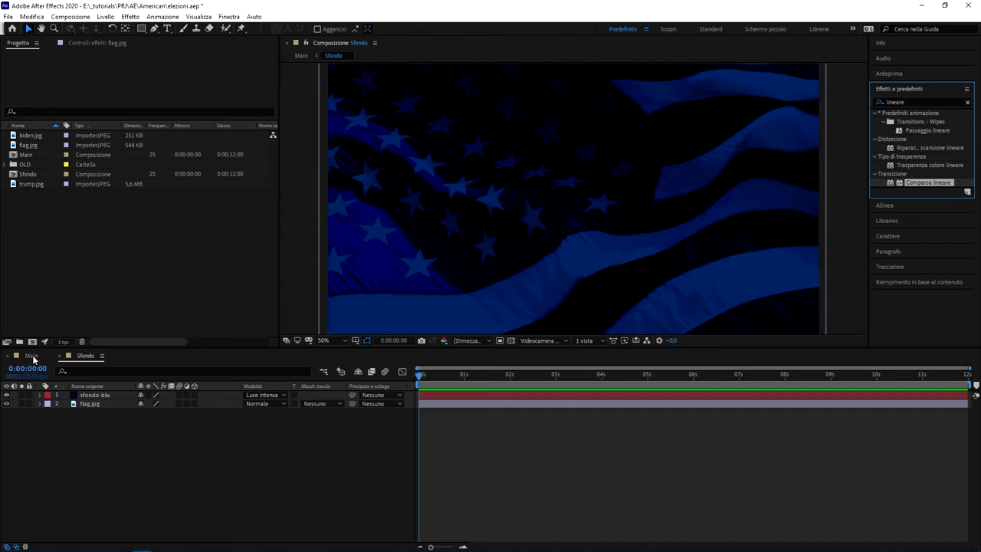
# Back in Main, hide layers 1–5 and turn off the grid.
pyautogui.click(31, 356)
pyautogui.click(101, 456)
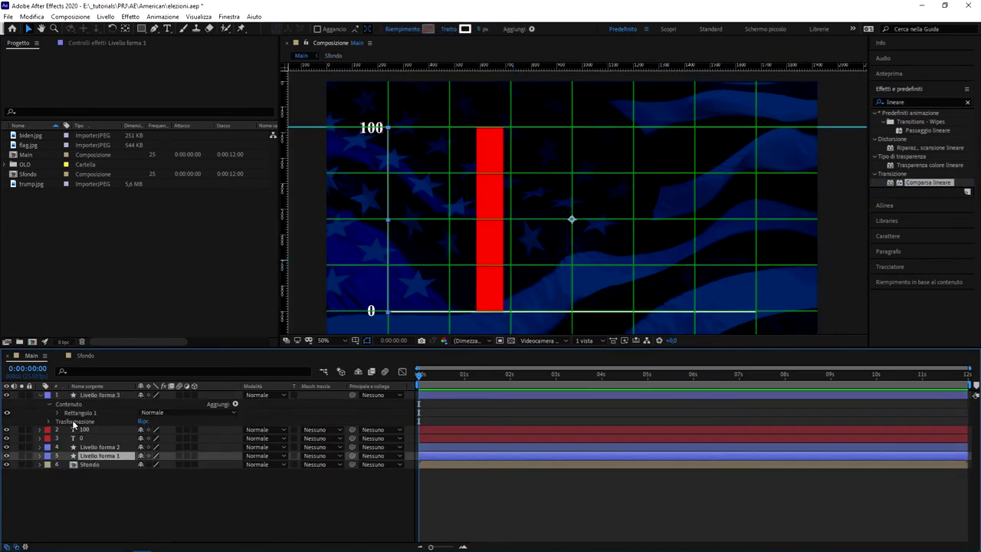
pyautogui.keyDown('shift'); pyautogui.click(95, 395); pyautogui.keyUp('shift')
pyautogui.click(8, 395)
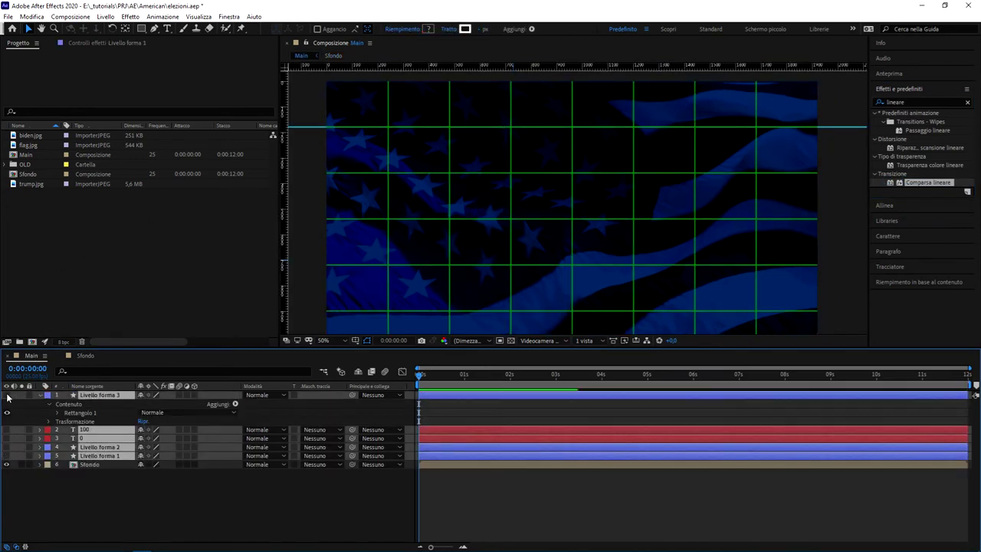
pyautogui.click(108, 465)
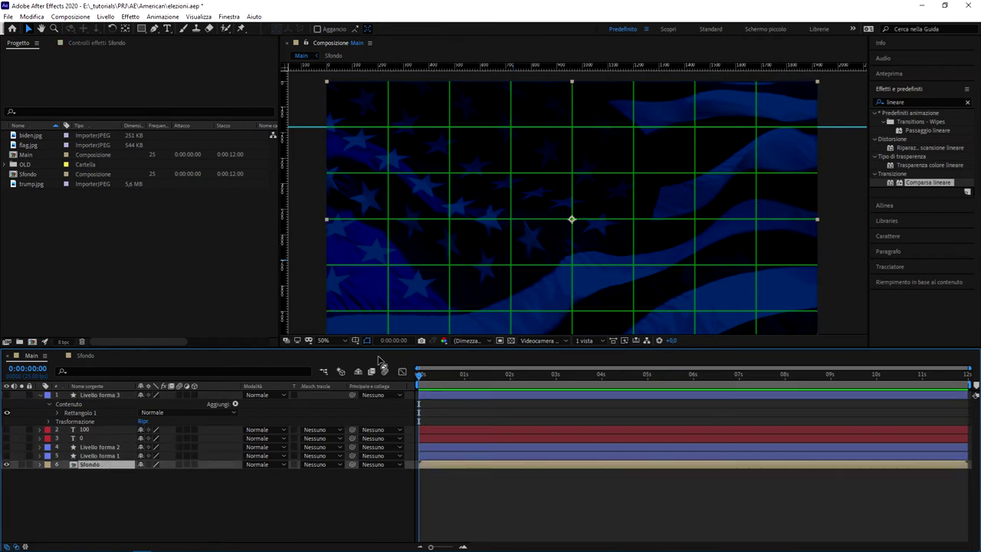
pyautogui.click(355, 341)
pyautogui.click(399, 375)
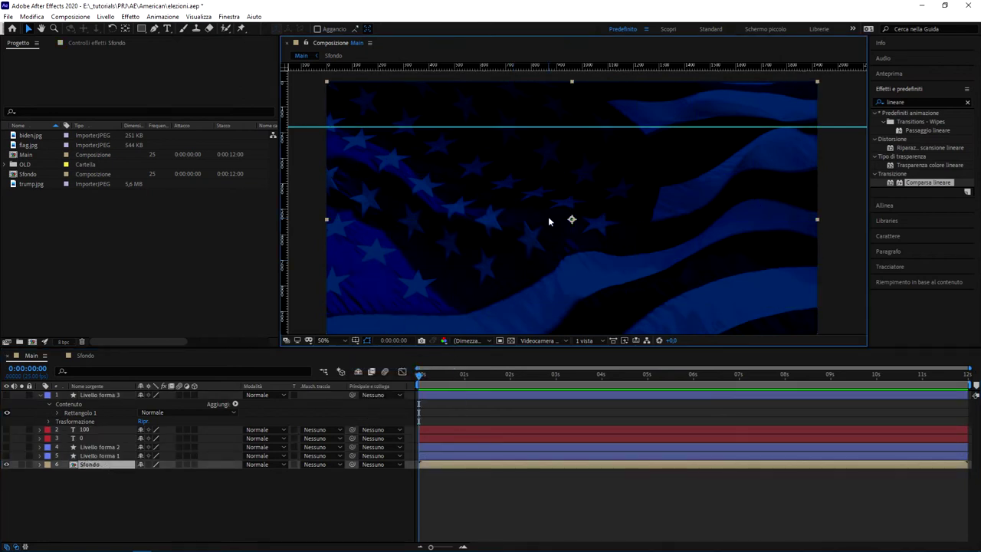
pyautogui.moveTo(521, 127); pyautogui.dragTo(536, 62)
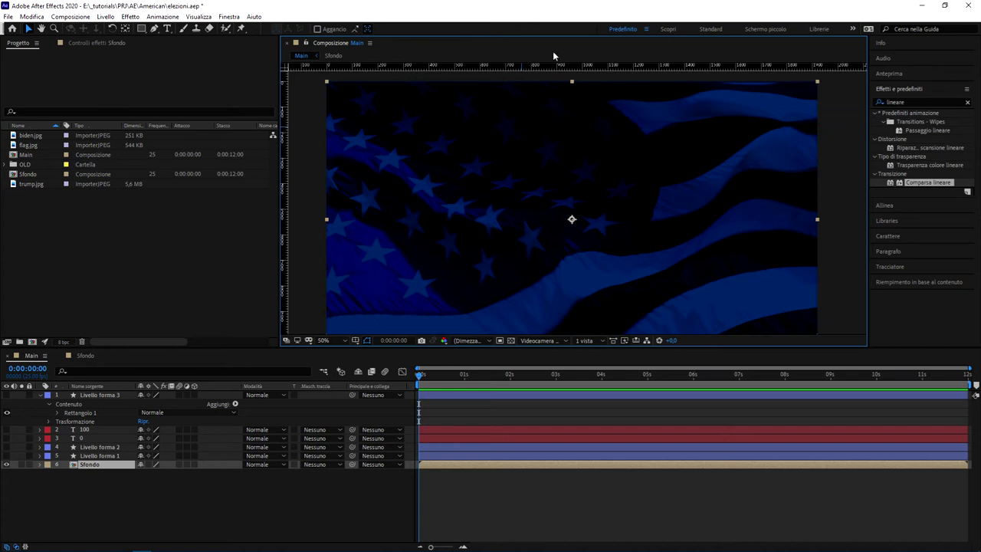
pyautogui.moveTo(935, 184)
pyautogui.mouseDown()
pyautogui.moveTo(103, 474)
pyautogui.moveTo(101, 466)
pyautogui.mouseUp()
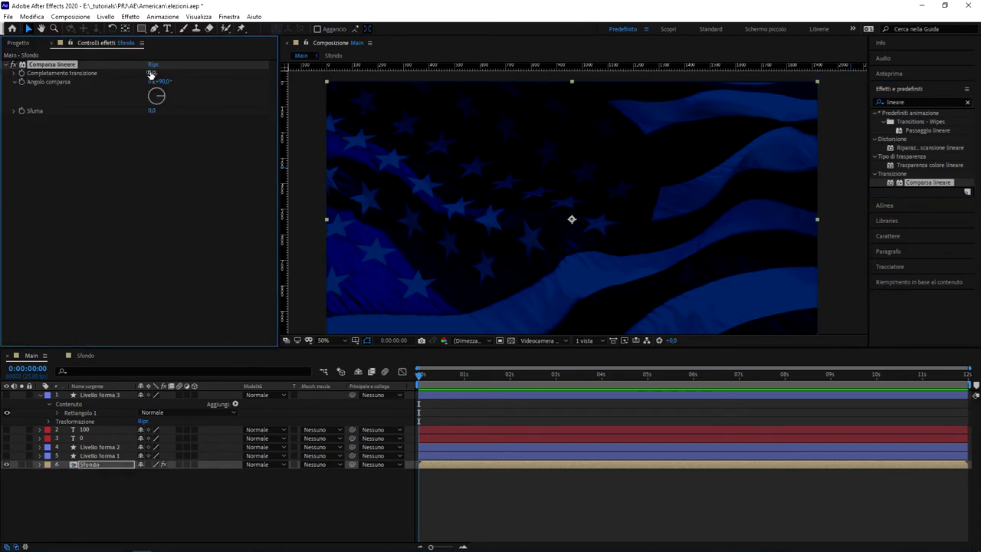
pyautogui.click(101, 464)
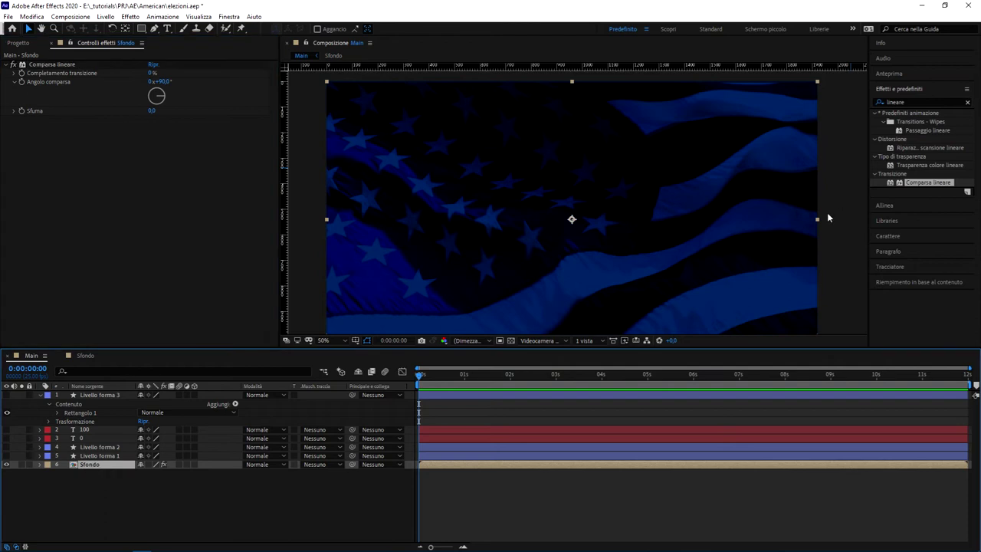
pyautogui.moveTo(152, 73); pyautogui.dragTo(230, 77)
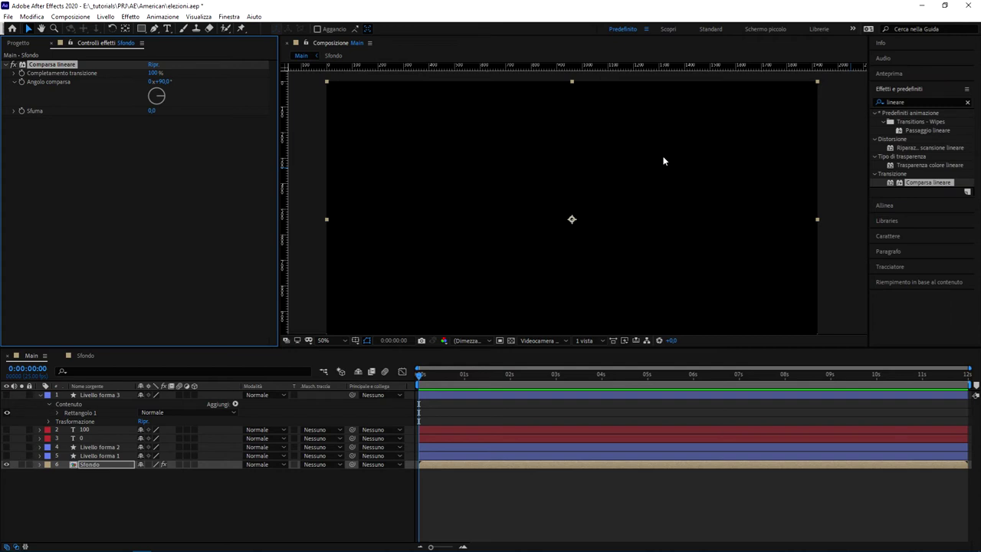
pyautogui.moveTo(153, 73); pyautogui.dragTo(126, 75)
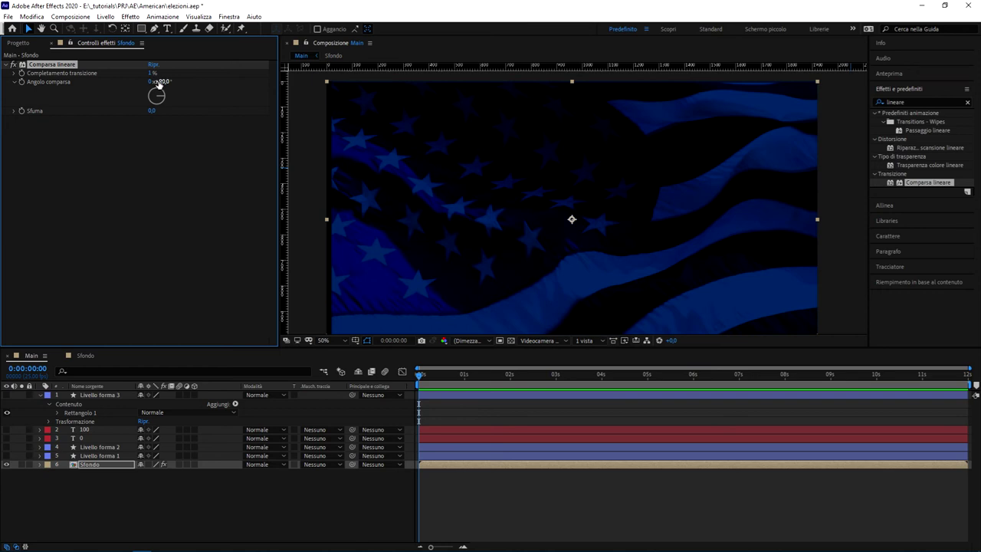
pyautogui.click(162, 81)
pyautogui.write('18')
pyautogui.press('BackSpace')
pyautogui.press('BackSpace')
pyautogui.write('180')
pyautogui.press('Return')
pyautogui.moveTo(156, 74)
pyautogui.mouseDown()
pyautogui.moveTo(190, 83)
pyautogui.moveTo(83, 89)
pyautogui.mouseUp()
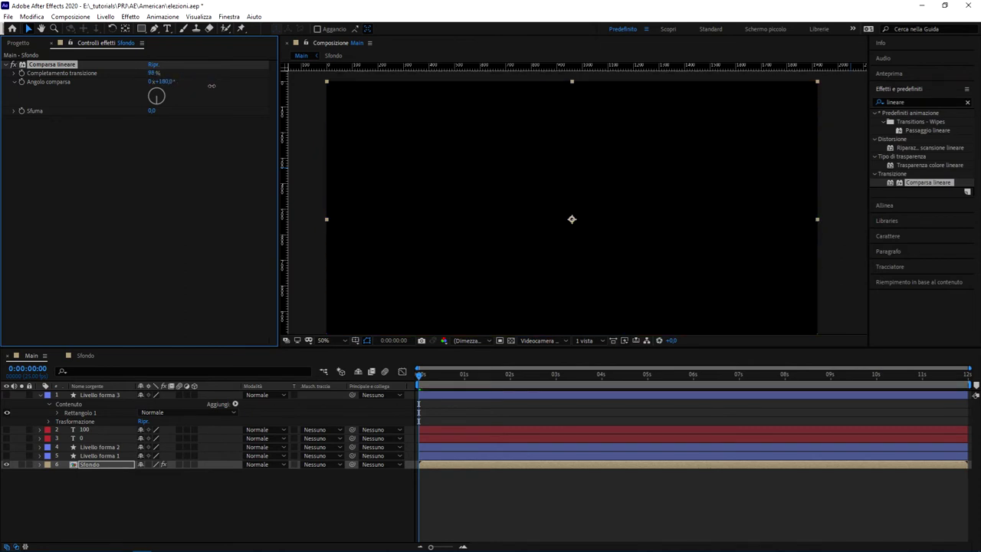
pyautogui.click(163, 81)
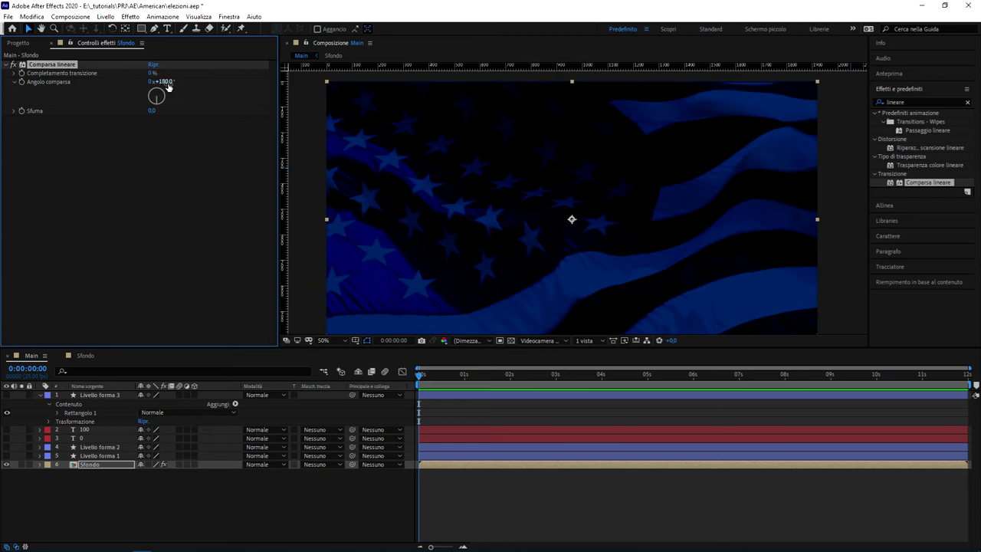
pyautogui.write('0')
pyautogui.press('Return')
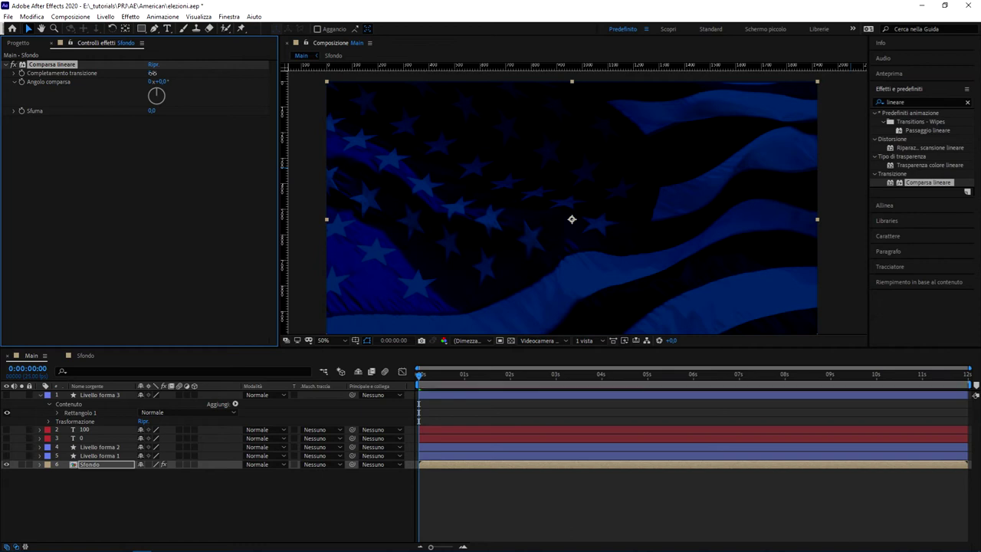
pyautogui.moveTo(153, 72)
pyautogui.mouseDown()
pyautogui.moveTo(218, 66)
pyautogui.moveTo(96, 94)
pyautogui.mouseUp()
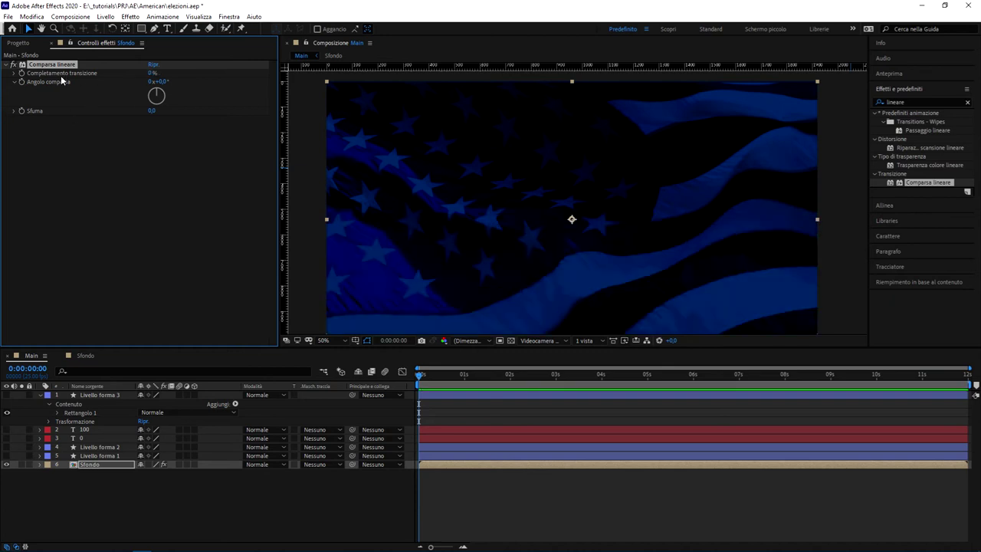
pyautogui.press('Delete')
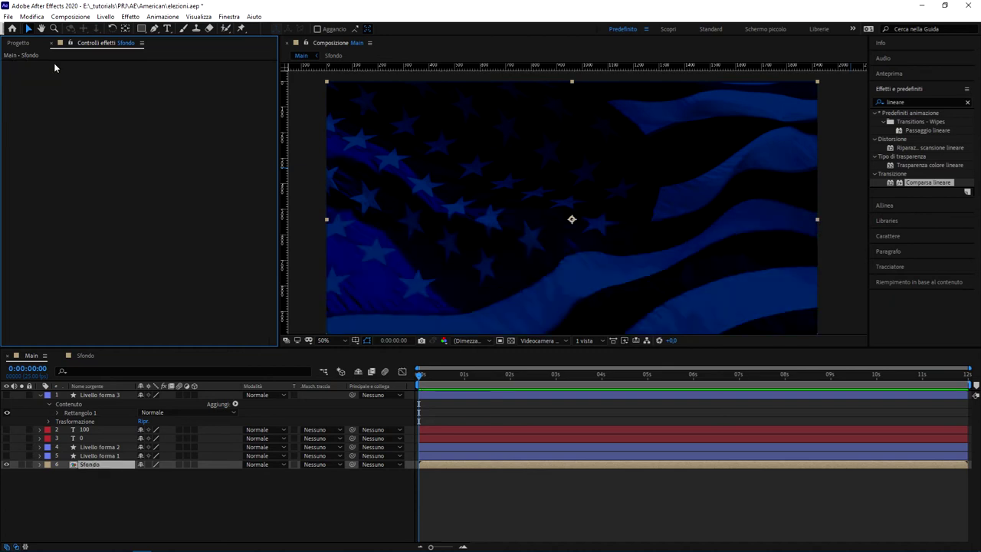
# Make the bar, axis and label layers 1–5 visible again.
pyautogui.click(94, 456)
pyautogui.keyDown('shift'); pyautogui.click(92, 396); pyautogui.keyUp('shift')
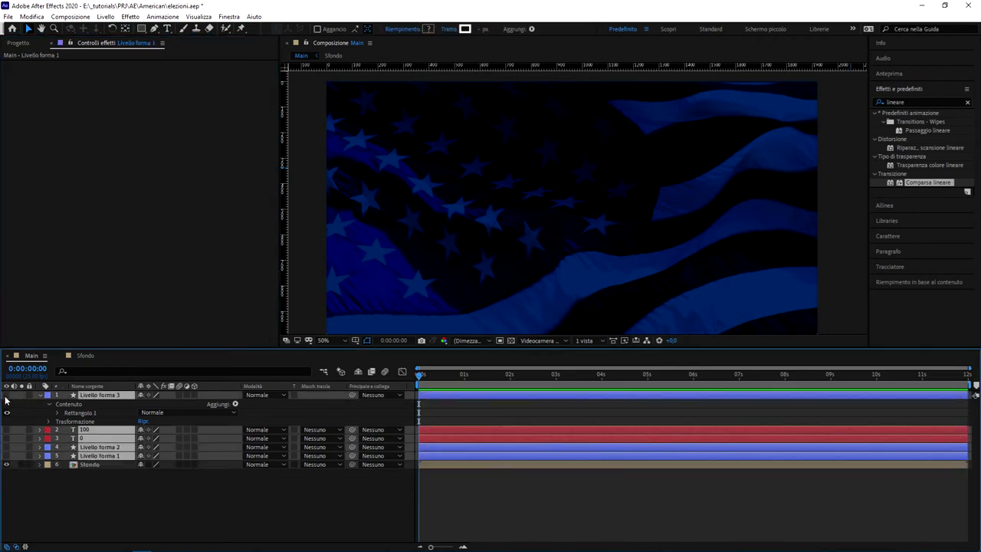
pyautogui.click(11, 398)
pyautogui.click(198, 489)
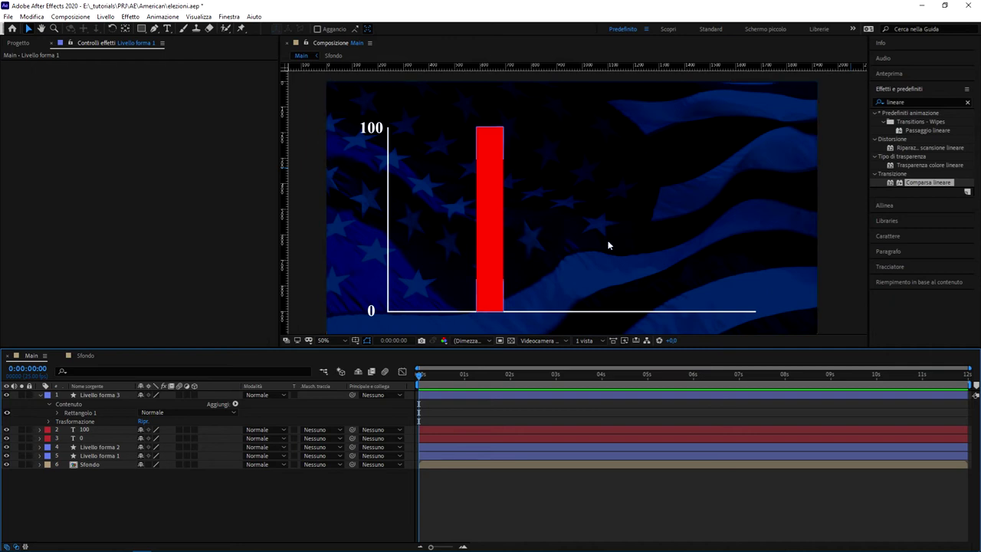
# Apply Comparsa lineare to Livello forma 3 with a 0° wipe angle and test its completion.
pyautogui.click(92, 385)
pyautogui.click(100, 395)
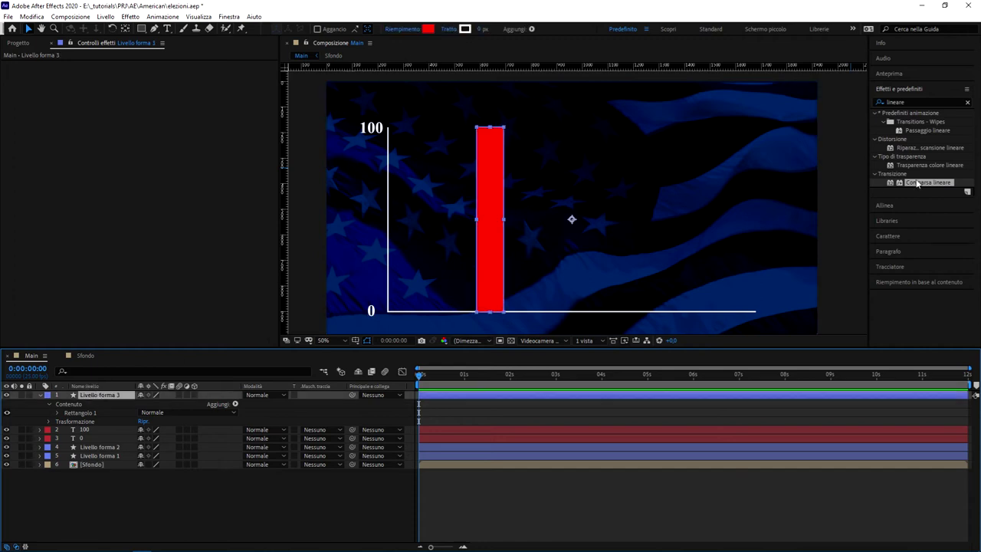
pyautogui.moveTo(927, 182)
pyautogui.mouseDown()
pyautogui.moveTo(105, 401)
pyautogui.moveTo(102, 394)
pyautogui.mouseUp()
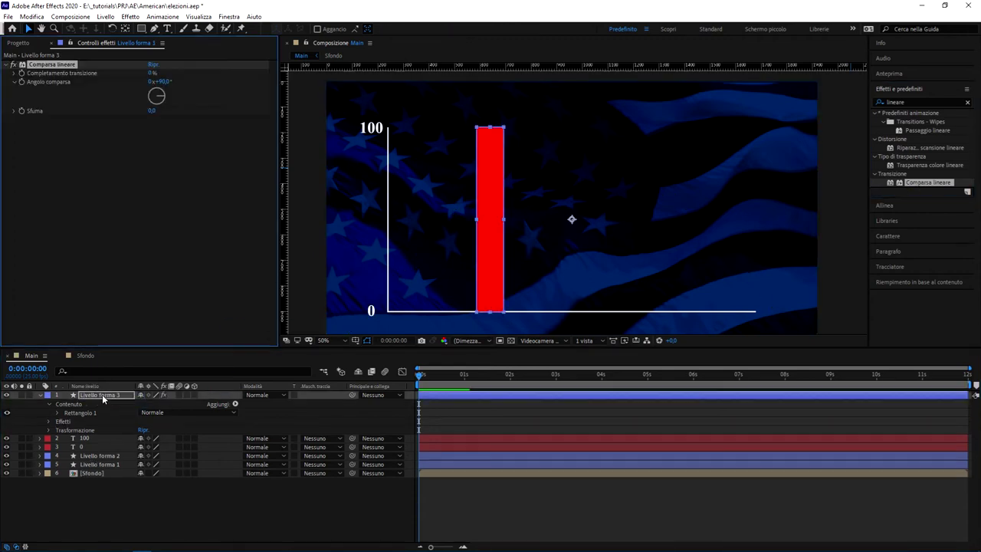
pyautogui.click(167, 83)
pyautogui.write('0')
pyautogui.press('Return')
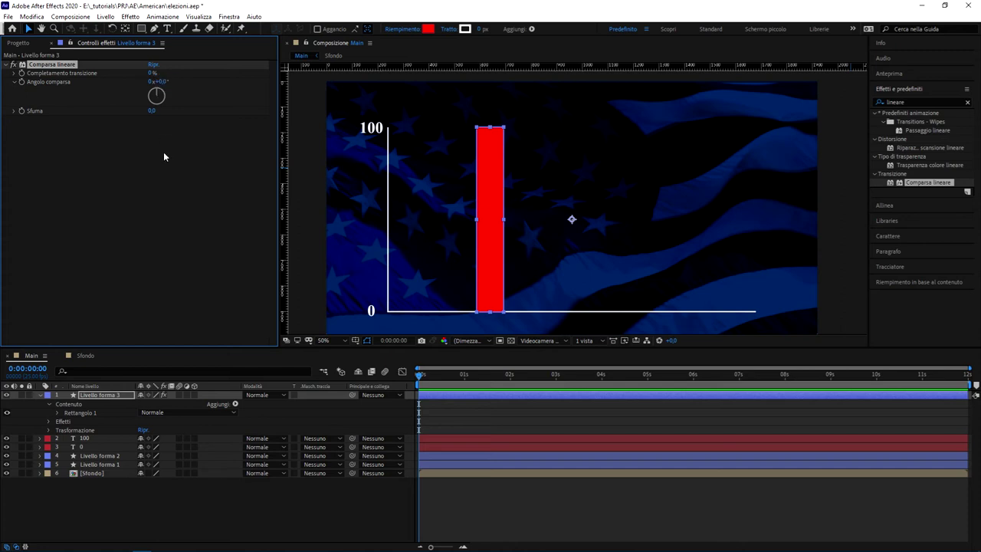
pyautogui.moveTo(151, 73)
pyautogui.mouseDown()
pyautogui.moveTo(204, 67)
pyautogui.moveTo(159, 76)
pyautogui.mouseUp()
# Set the wipe angle to 180° and scrub Transition Completion from 0% to 100% and back to 0%.
pyautogui.click(161, 82)
pyautogui.write('180')
pyautogui.press('Return')
pyautogui.click(164, 169)
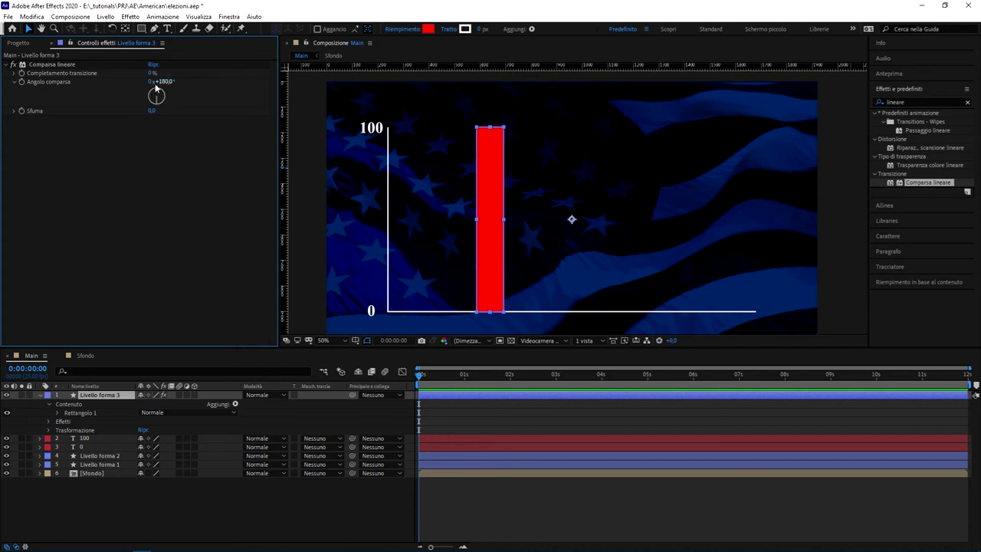
pyautogui.click(147, 76)
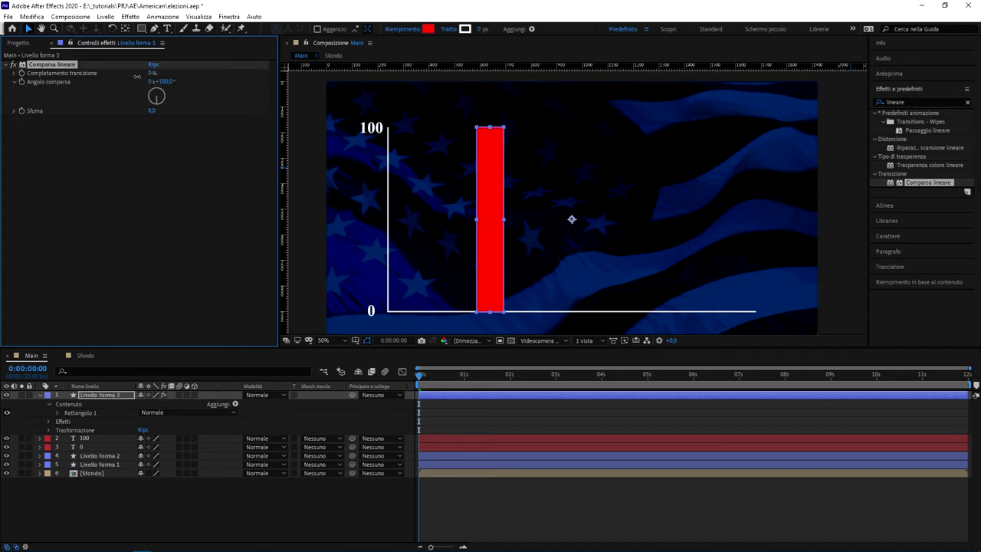
pyautogui.moveTo(136, 76); pyautogui.dragTo(198, 75)
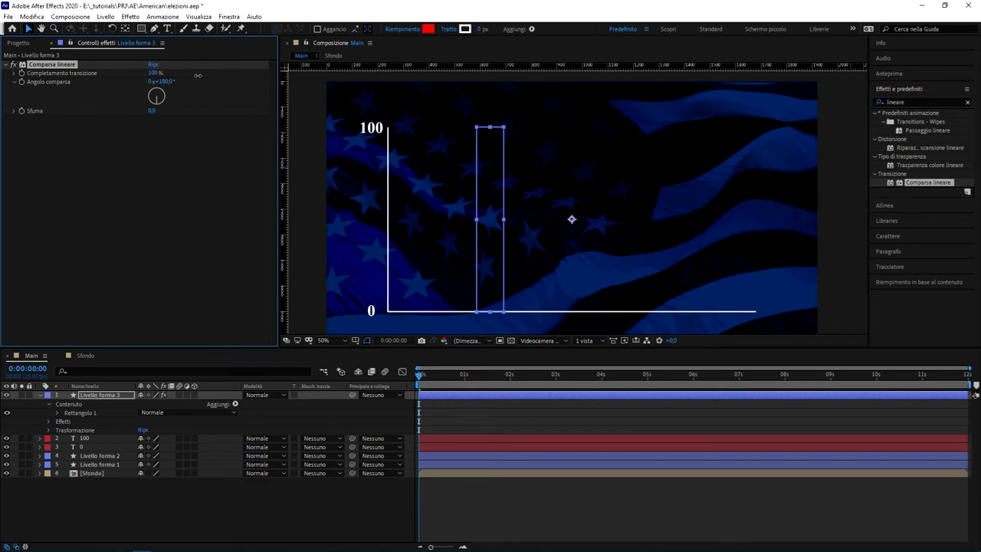
pyautogui.moveTo(198, 75)
pyautogui.mouseDown()
pyautogui.moveTo(211, 77)
pyautogui.moveTo(46, 73)
pyautogui.mouseUp()
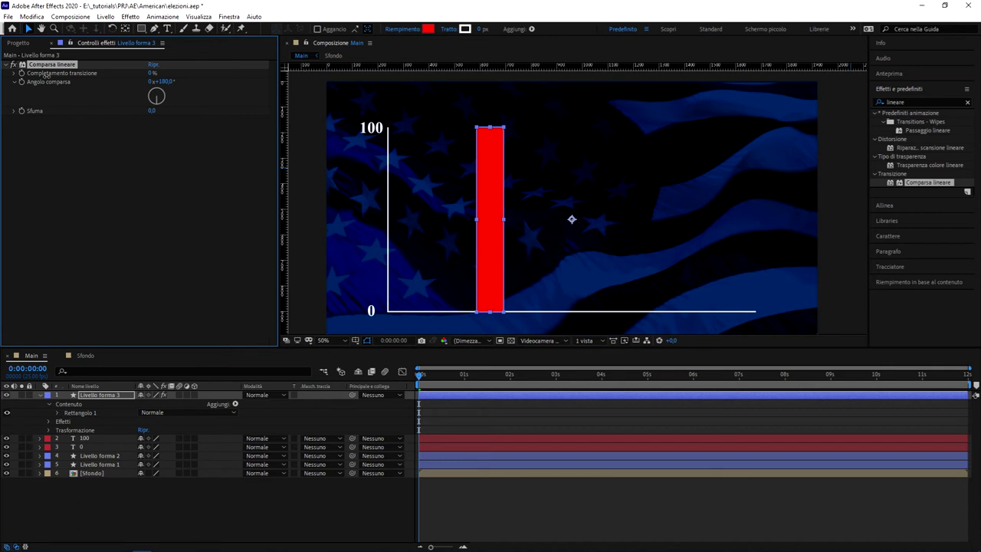
pyautogui.moveTo(46, 76); pyautogui.dragTo(222, 73)
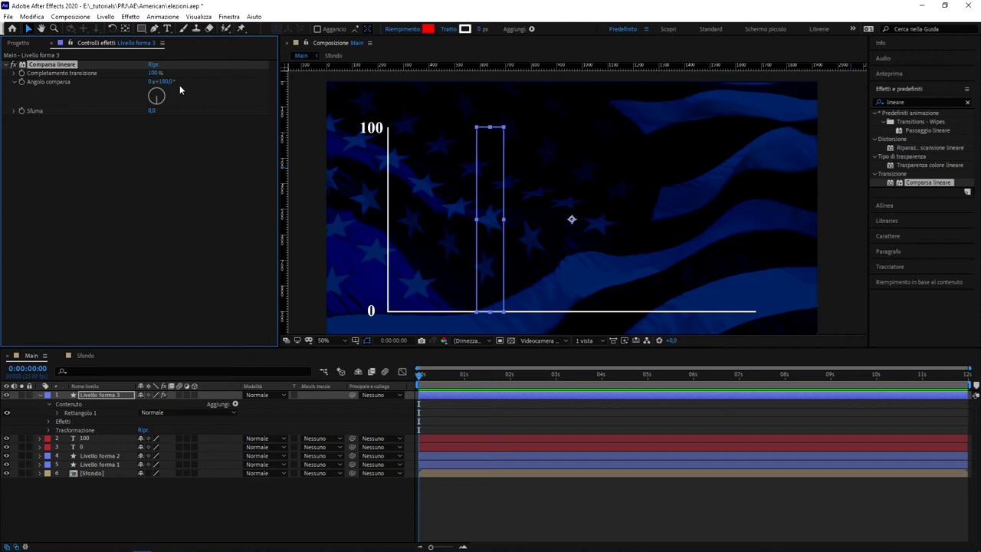
pyautogui.write('0')
pyautogui.press('Return')
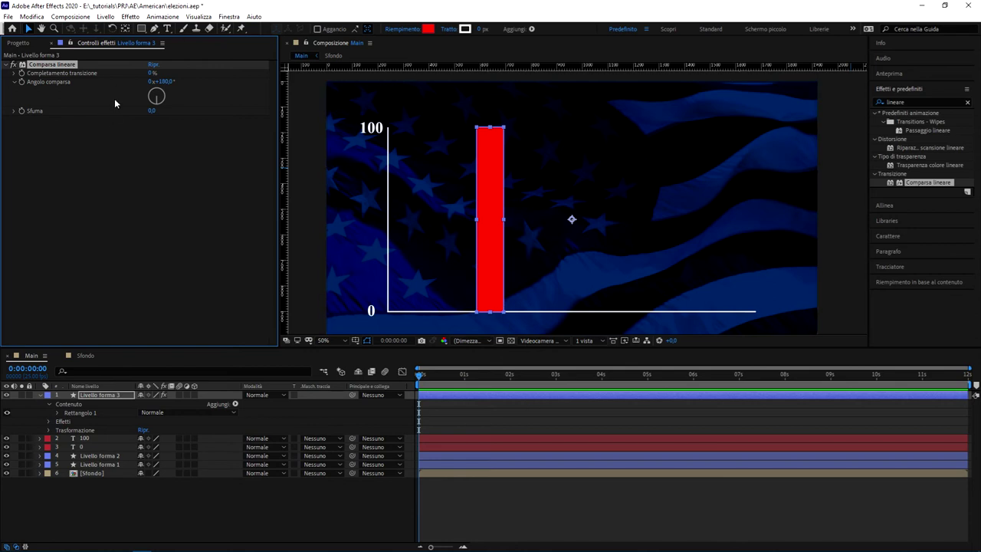
# Try 75% Transition Completion, then settle on 25%.
pyautogui.click(152, 73)
pyautogui.write('75')
pyautogui.press('Return')
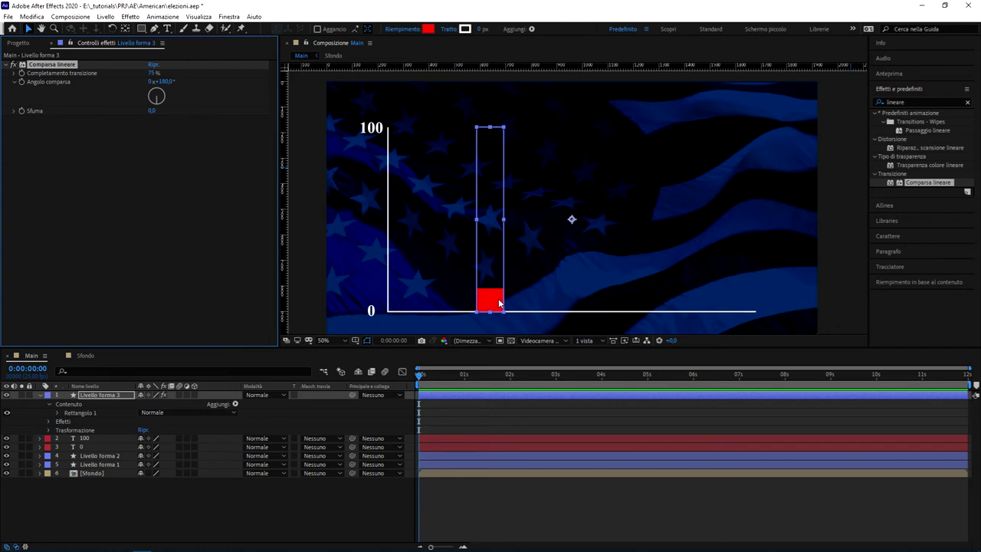
pyautogui.click(151, 73)
pyautogui.write('25')
pyautogui.press('Return')
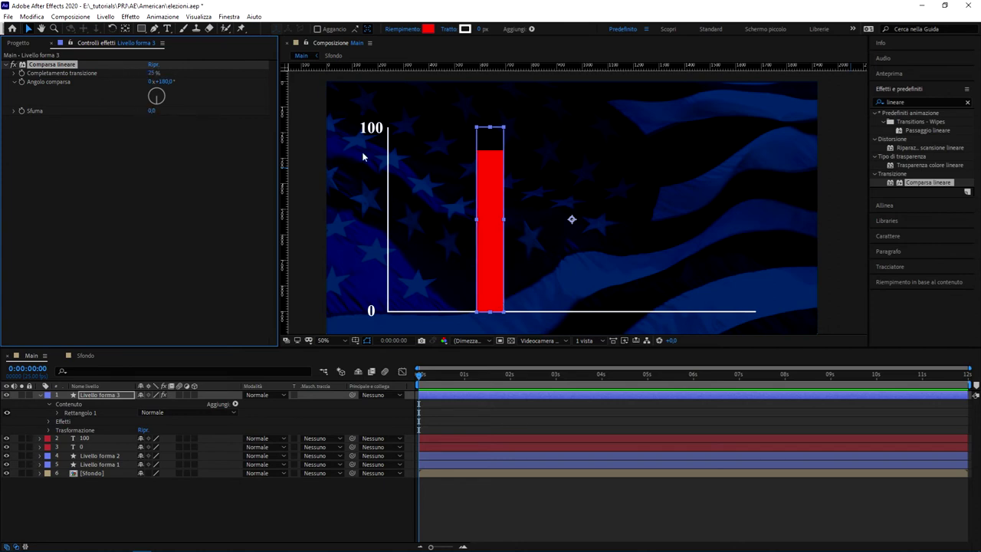
pyautogui.scroll(-1, 620, 195)
pyautogui.scroll(1, 620, 194)
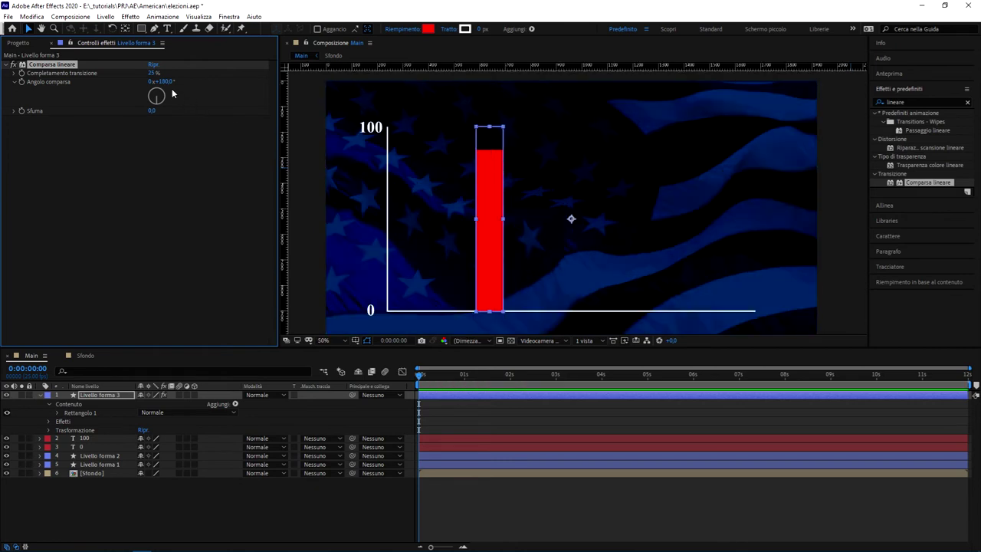
pyautogui.click(153, 72)
pyautogui.press('Return')
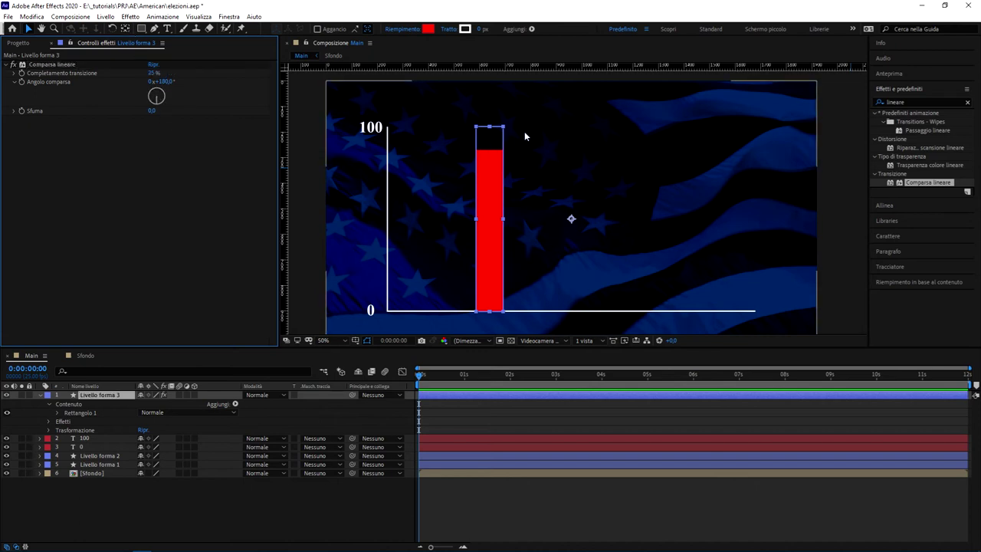
pyautogui.click(153, 72)
pyautogui.write('50')
pyautogui.press('Return')
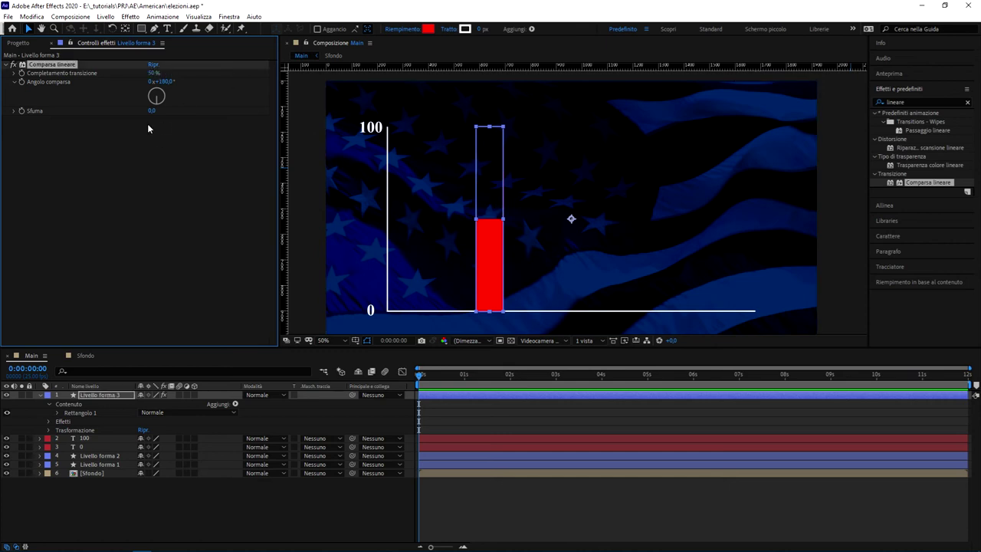
pyautogui.press(',')
pyautogui.press('.')
pyautogui.press(',')
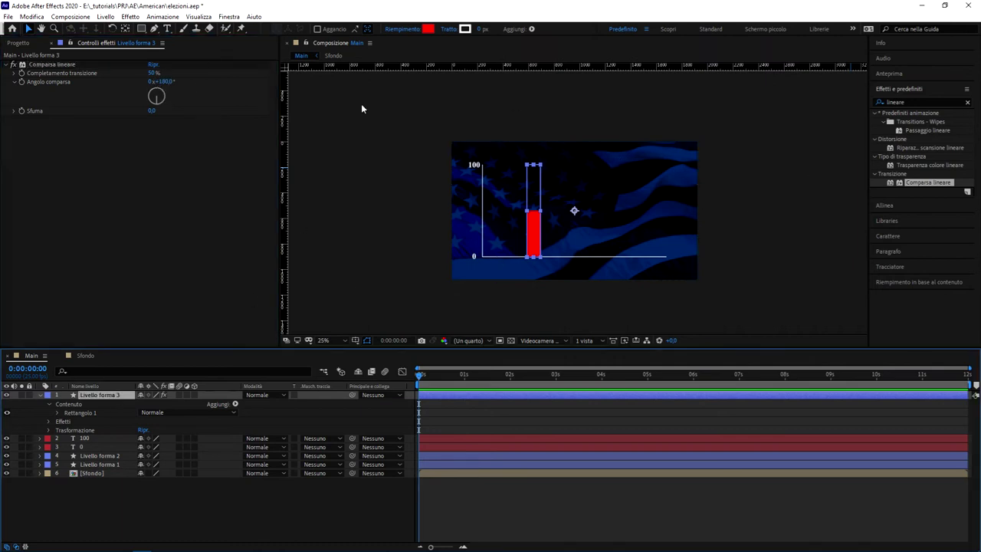
pyautogui.press('.')
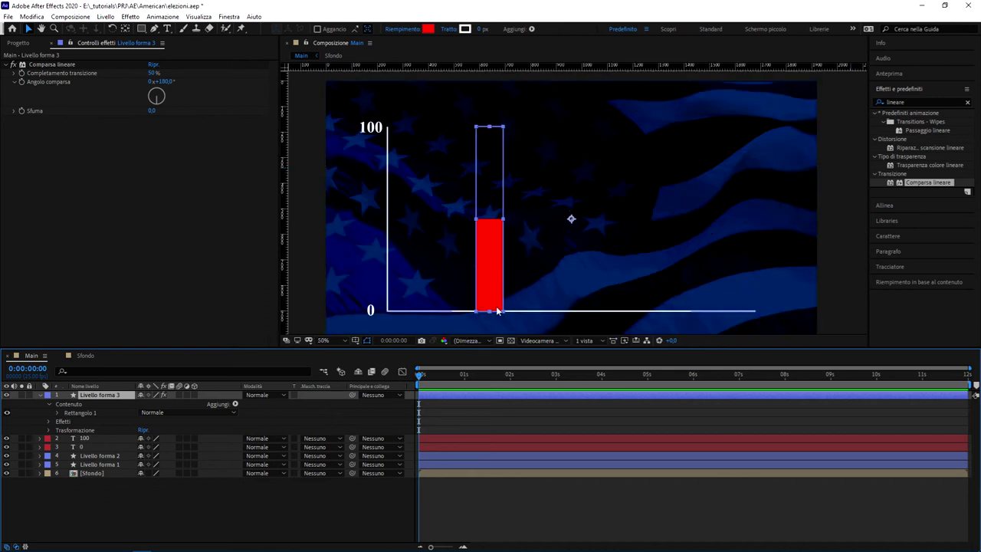
pyautogui.press(',')
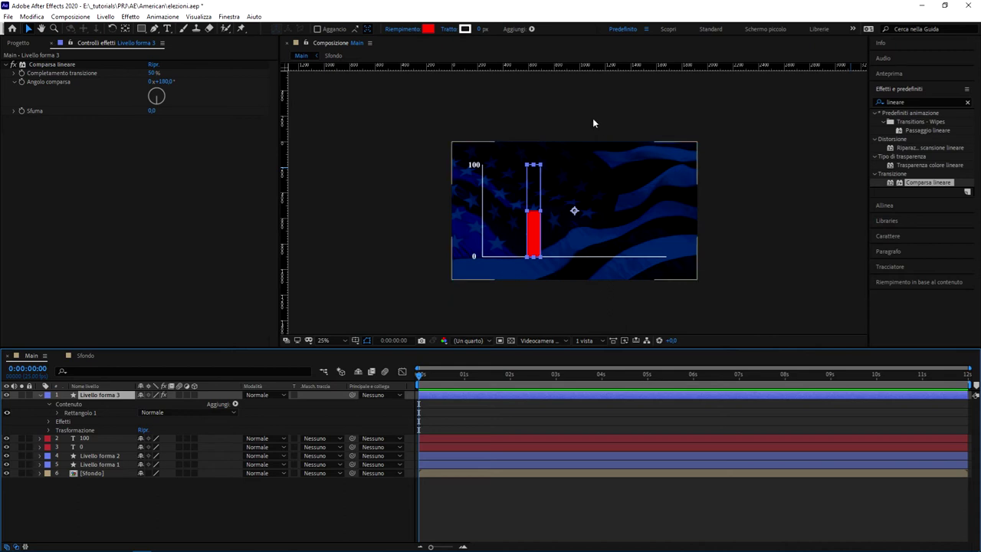
pyautogui.click(154, 73)
pyautogui.write('25')
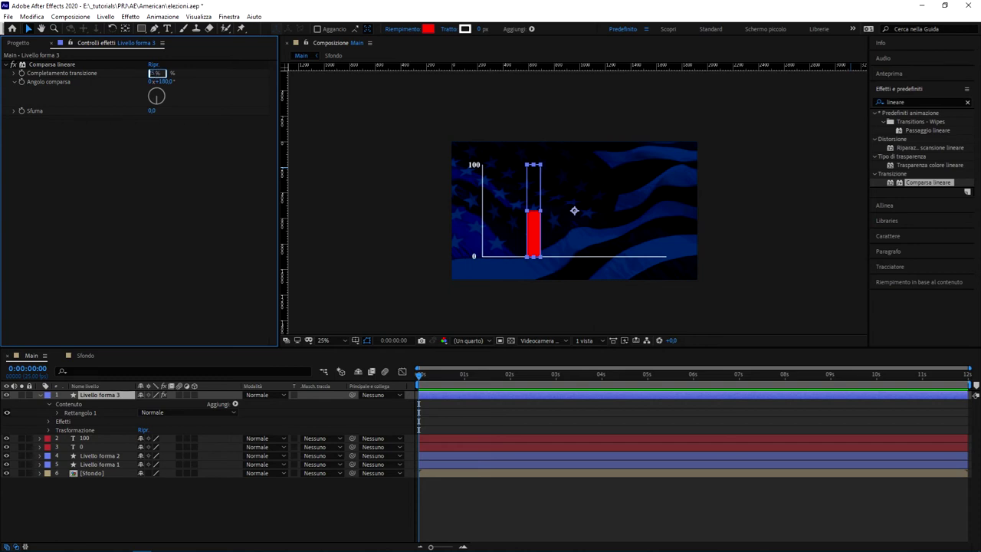
pyautogui.press('Return')
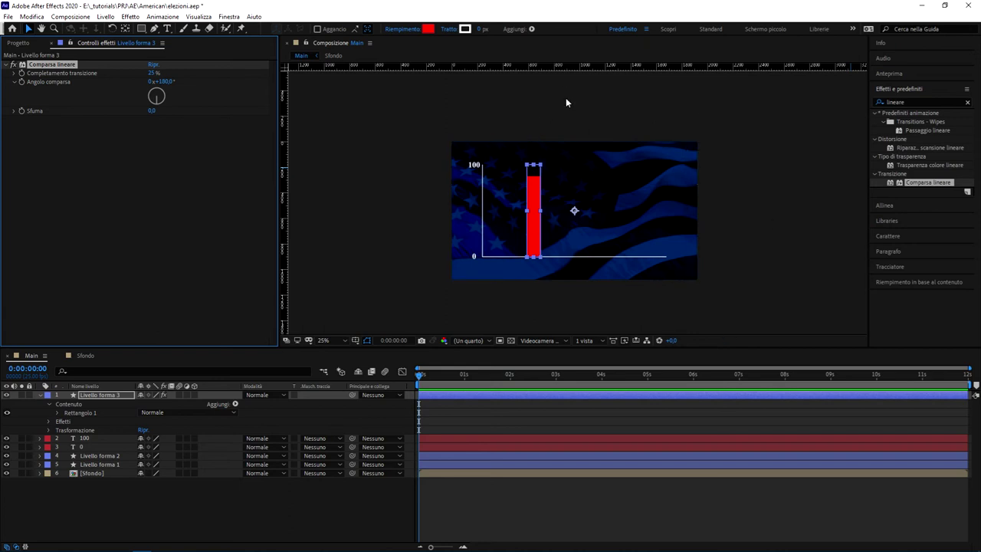
pyautogui.moveTo(559, 66); pyautogui.dragTo(563, 175)
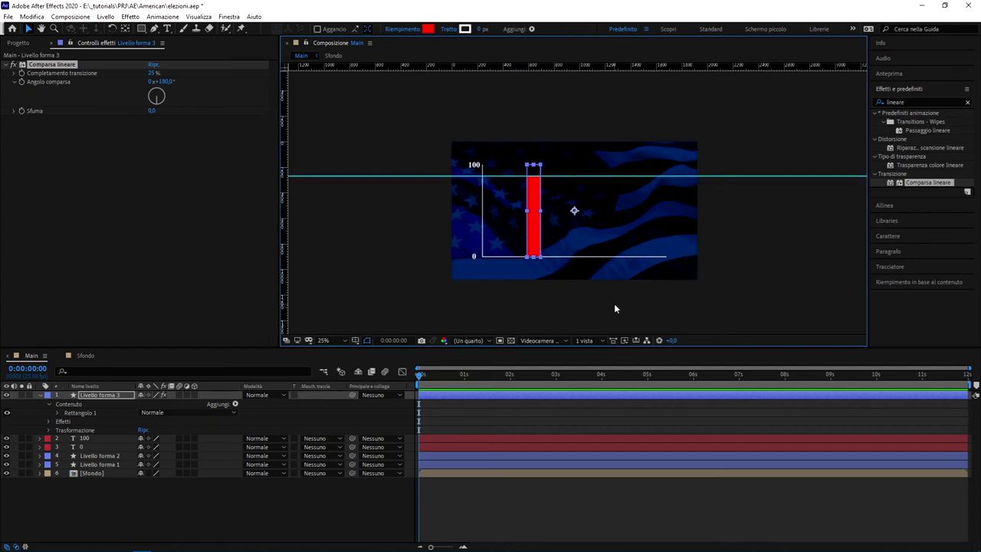
pyautogui.moveTo(611, 175); pyautogui.dragTo(627, 57)
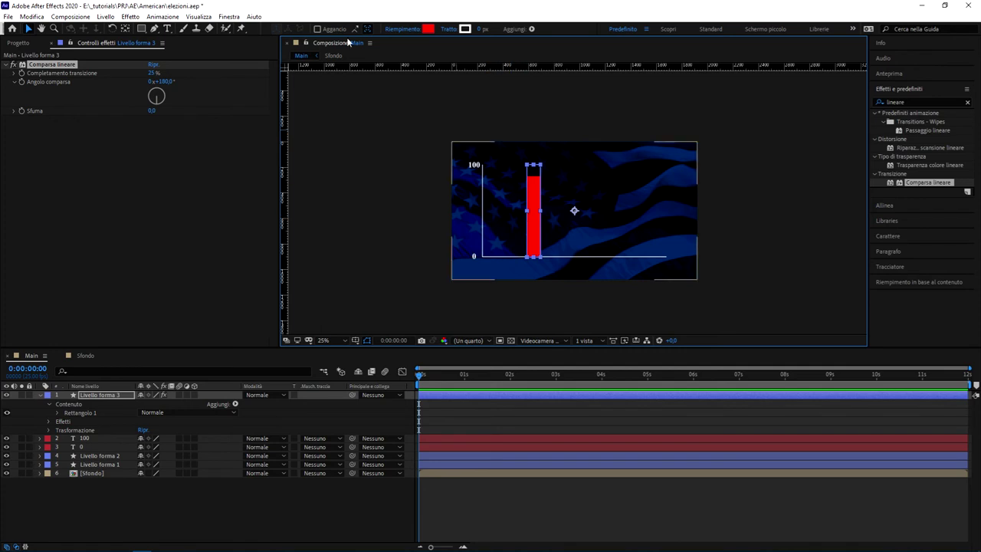
# Delete the bar's linear wipe, precompose the bar as 'barra-trump' and open that composition.
pyautogui.click(68, 66)
pyautogui.press('Delete')
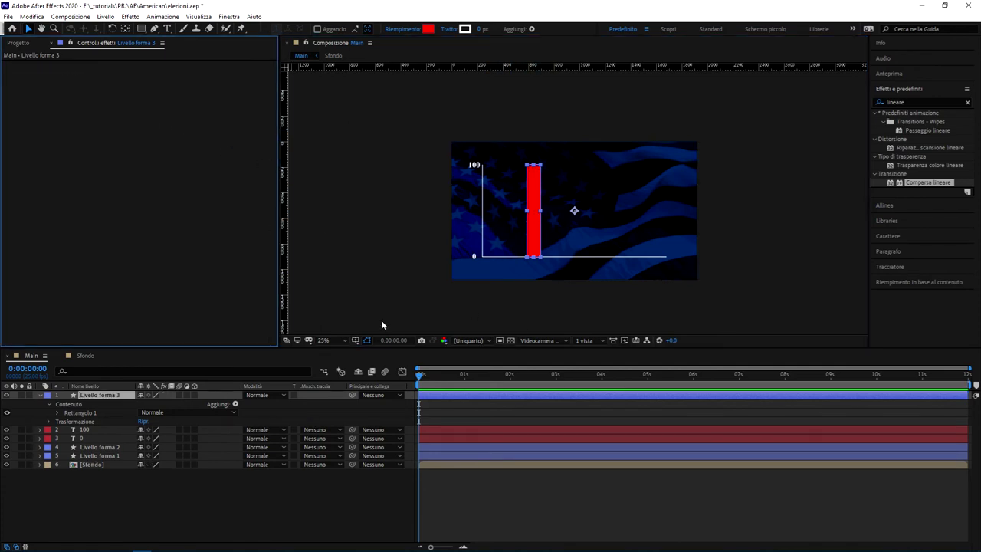
pyautogui.click(94, 395)
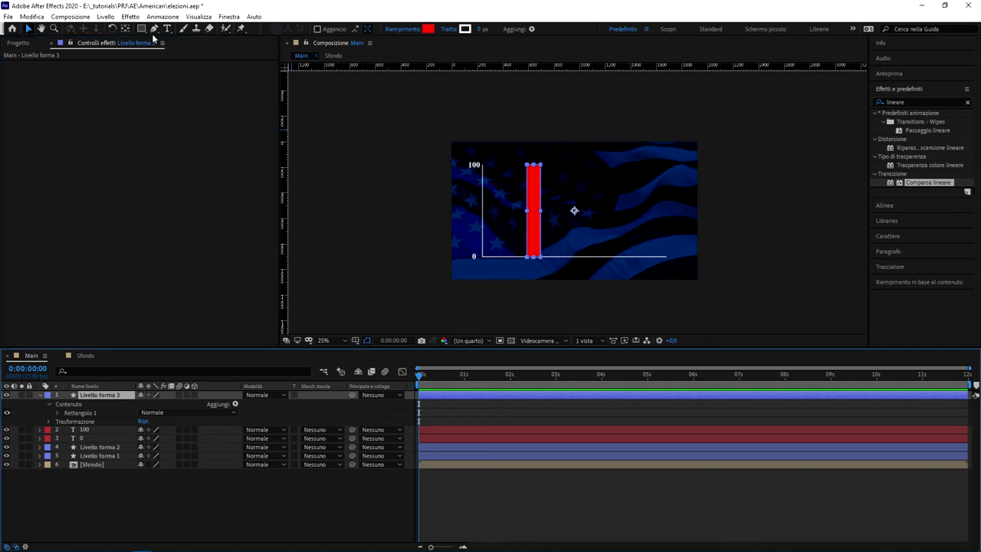
pyautogui.click(130, 16)
pyautogui.click(159, 353)
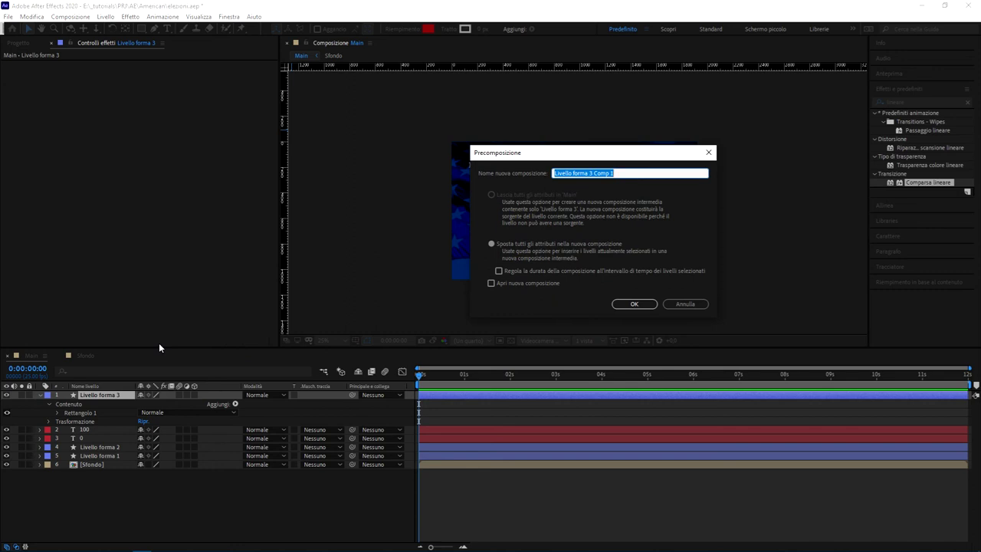
pyautogui.write('barra-trump')
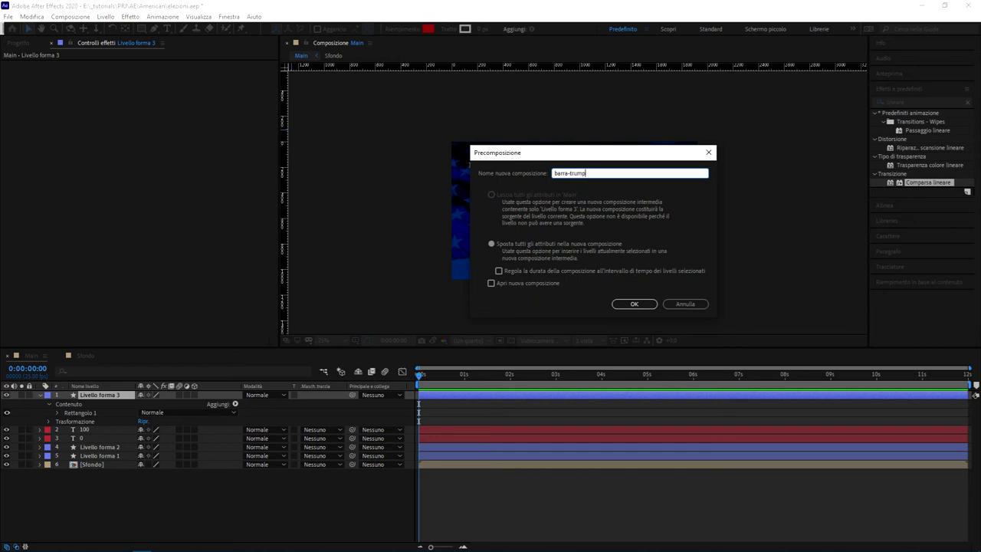
pyautogui.press('Return')
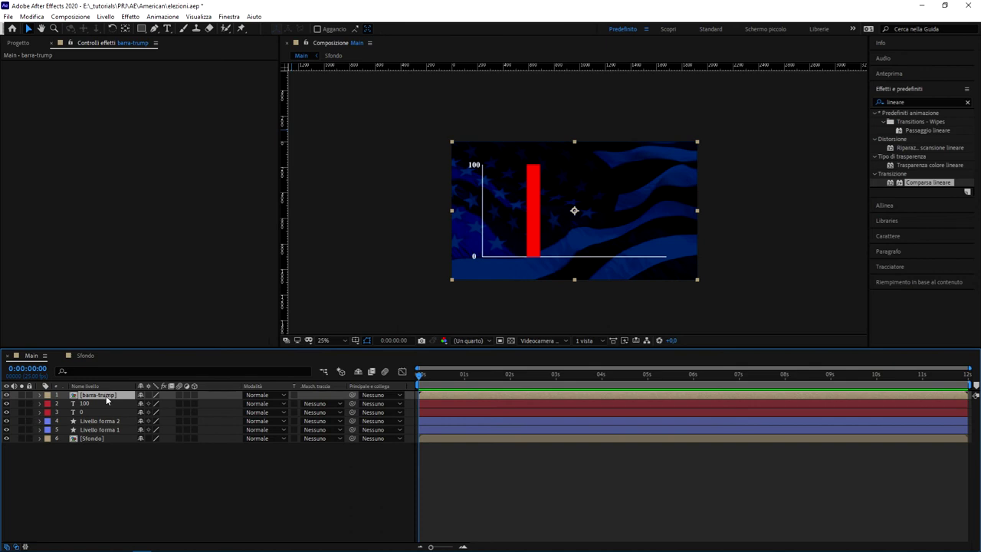
pyautogui.doubleClick(106, 395)
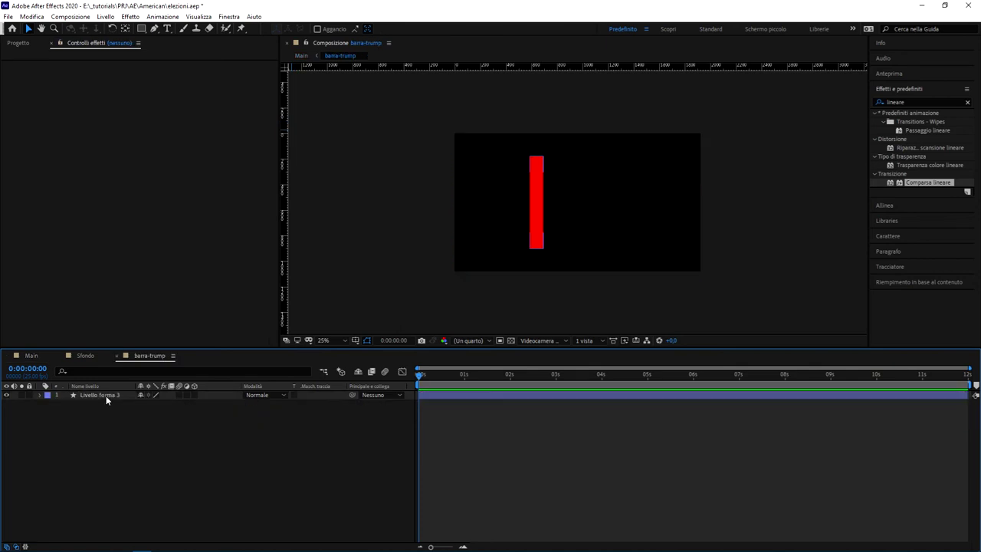
# Centre the red bar horizontally within the barra-trump composition.
pyautogui.click(106, 395)
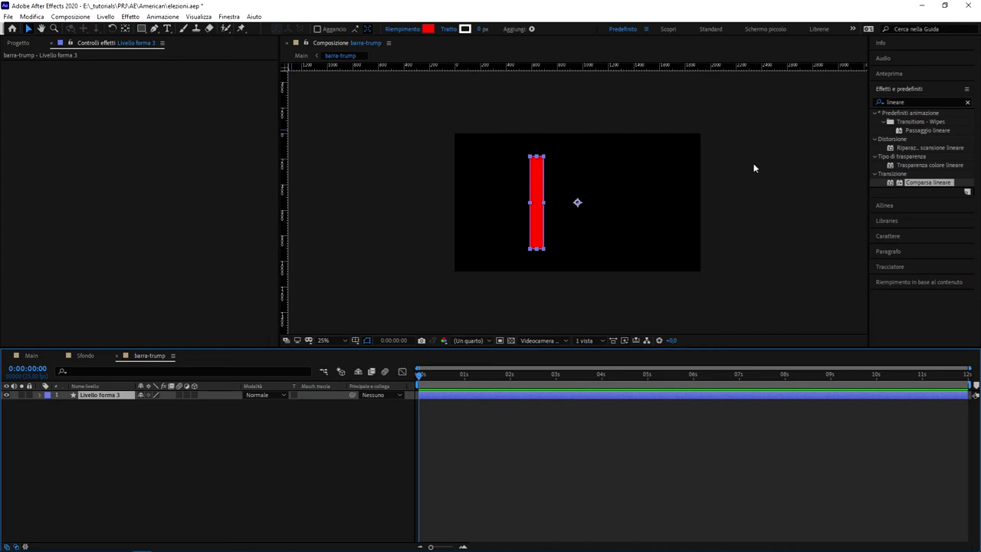
pyautogui.click(908, 208)
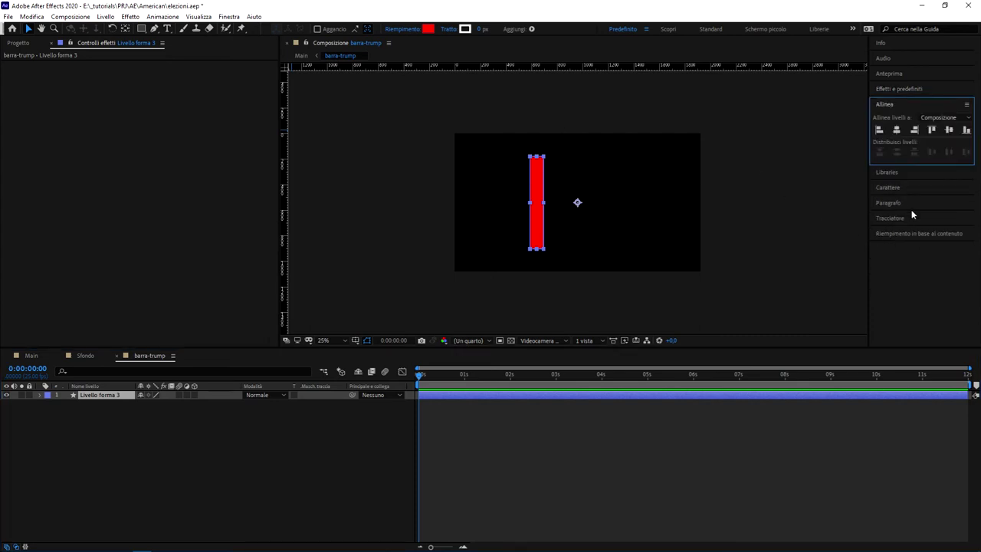
pyautogui.click(896, 130)
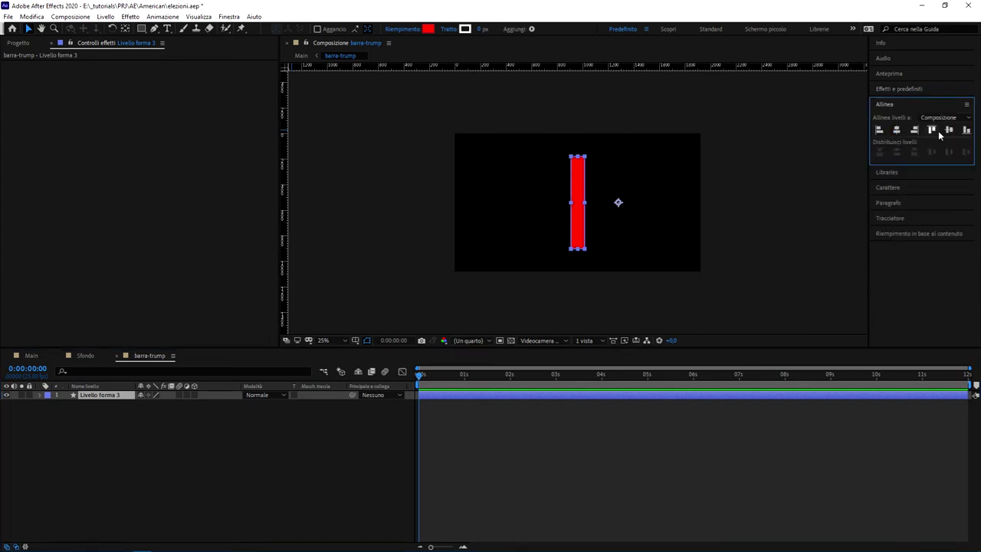
pyautogui.click(236, 454)
# Unlock the aspect ratio and set the barra-trump composition width to 124 px.
pyautogui.click(69, 16)
pyautogui.click(144, 43)
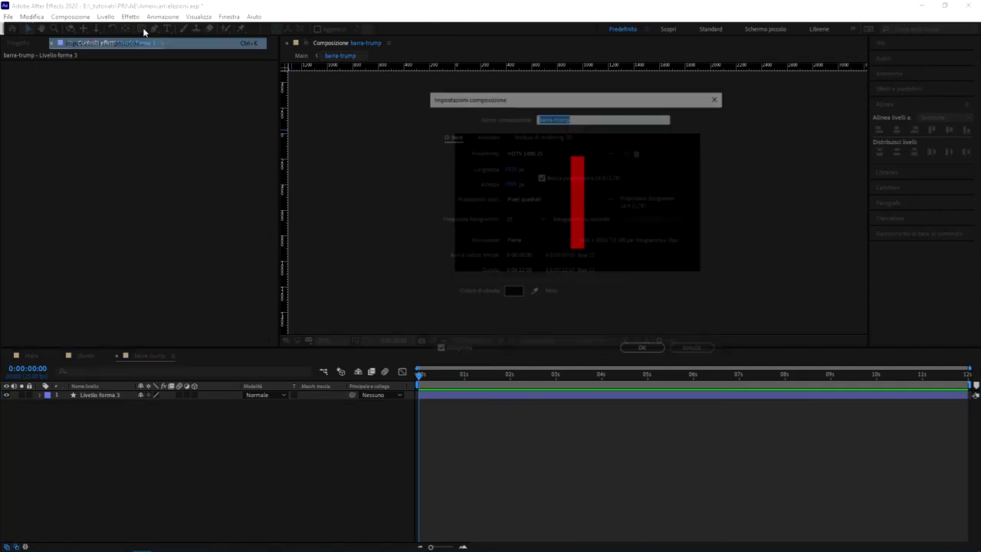
pyautogui.moveTo(593, 104); pyautogui.dragTo(854, 162)
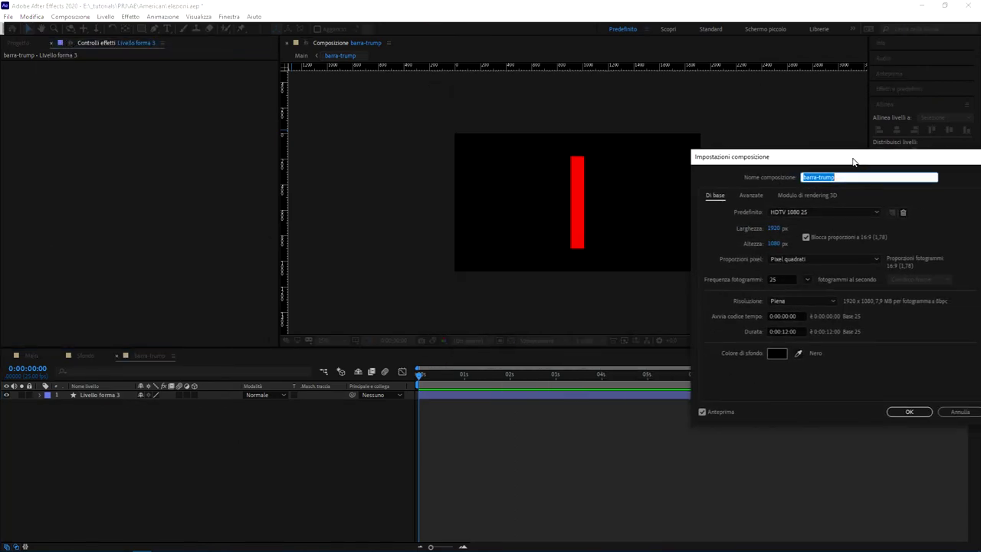
pyautogui.click(828, 238)
pyautogui.click(774, 228)
pyautogui.write('1500')
pyautogui.press('Return')
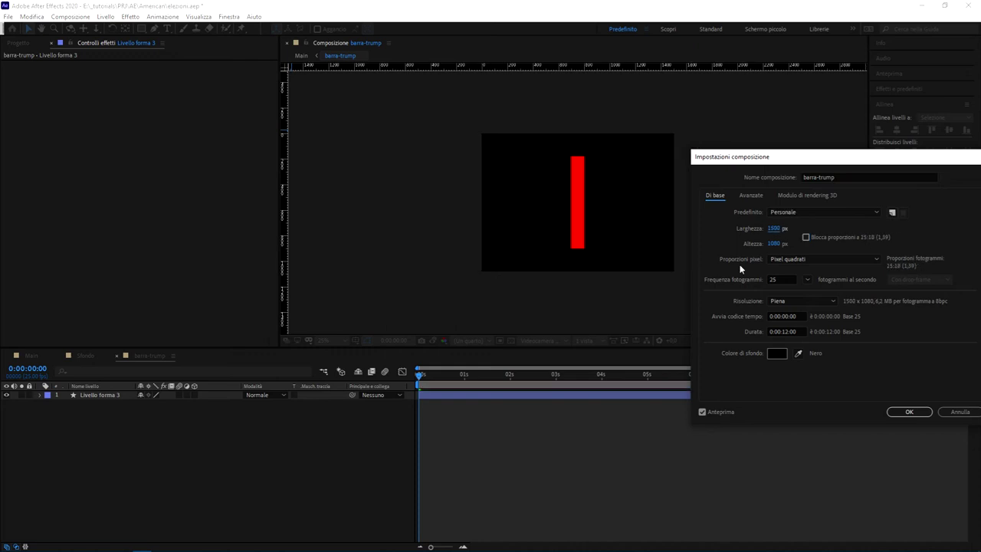
pyautogui.moveTo(772, 232); pyautogui.dragTo(732, 241)
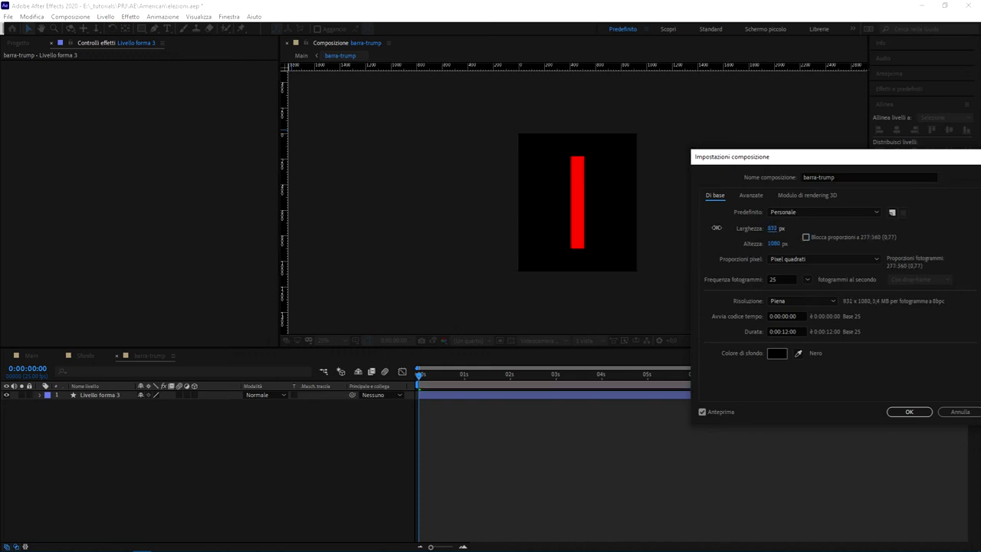
pyautogui.click(773, 229)
pyautogui.write('84')
pyautogui.press('Return')
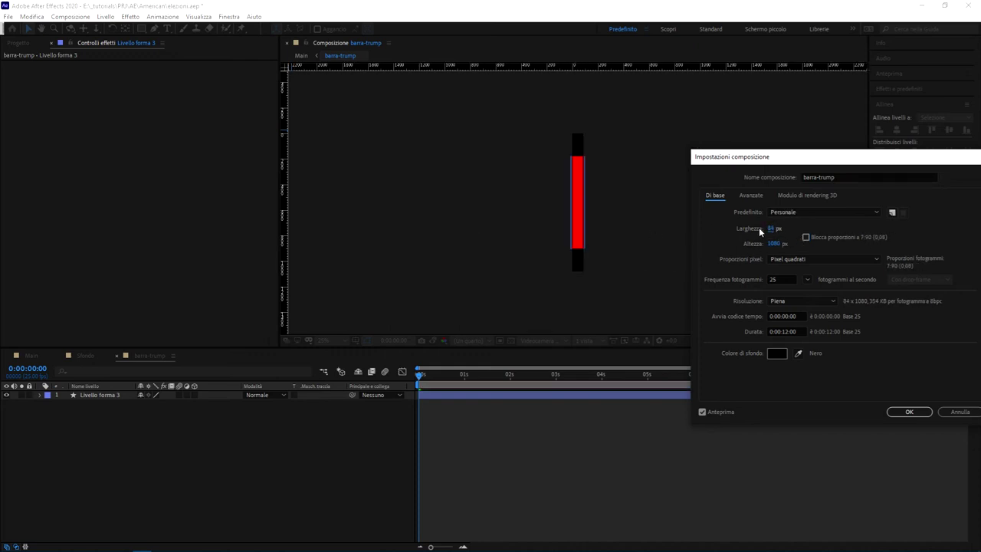
pyautogui.click(776, 230)
pyautogui.write('90')
pyautogui.press('Return')
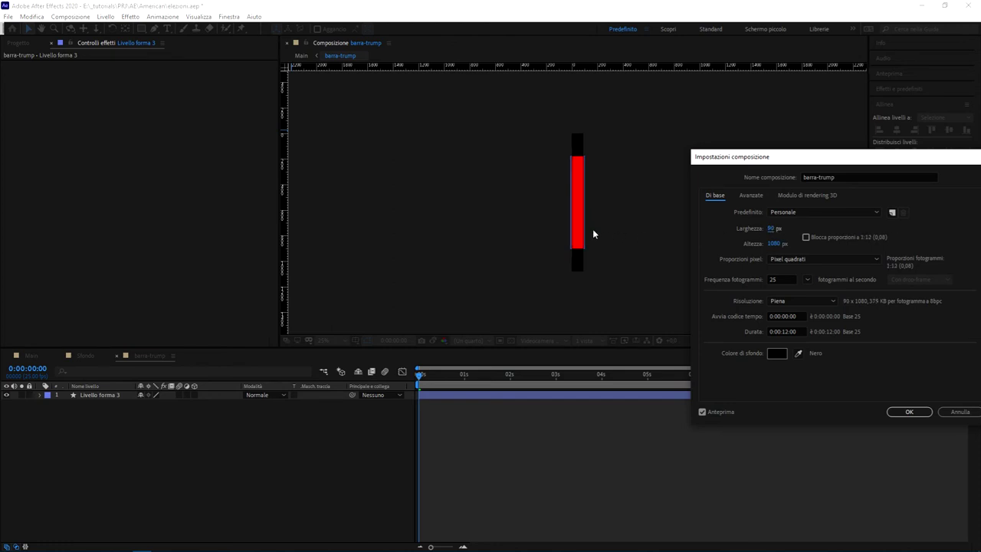
pyautogui.click(773, 228)
pyautogui.write('100')
pyautogui.press('Return')
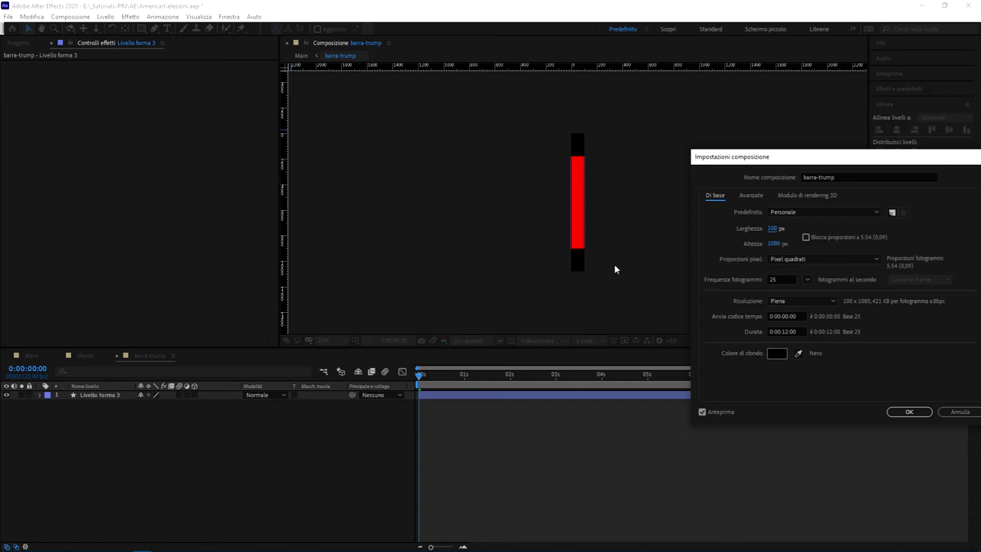
pyautogui.moveTo(772, 229)
pyautogui.mouseDown()
pyautogui.moveTo(781, 232)
pyautogui.moveTo(729, 256)
pyautogui.mouseUp()
# Set the composition height to 726 px and apply the new size.
pyautogui.click(772, 243)
pyautogui.write('500')
pyautogui.press('Return')
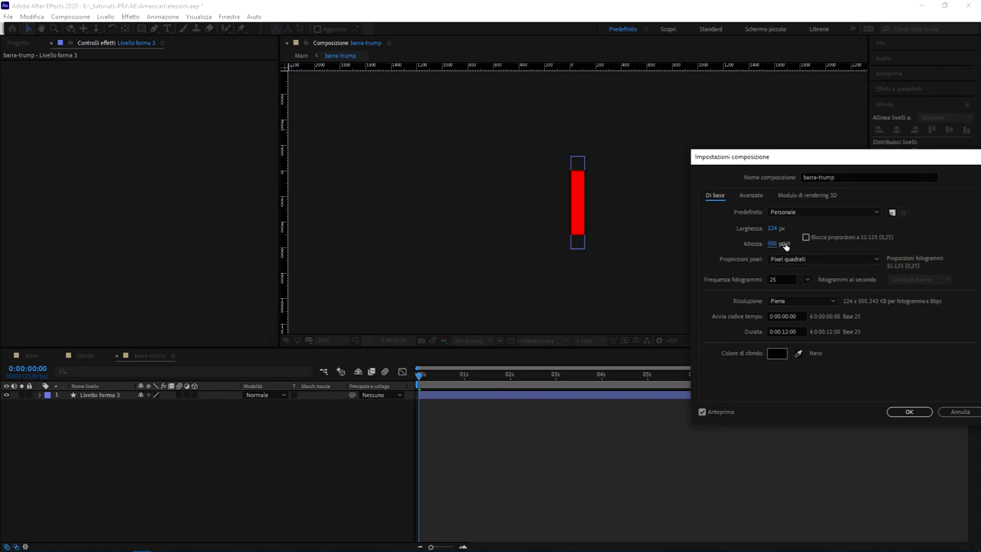
pyautogui.moveTo(785, 245)
pyautogui.mouseDown()
pyautogui.moveTo(834, 244)
pyautogui.moveTo(776, 252)
pyautogui.mouseUp()
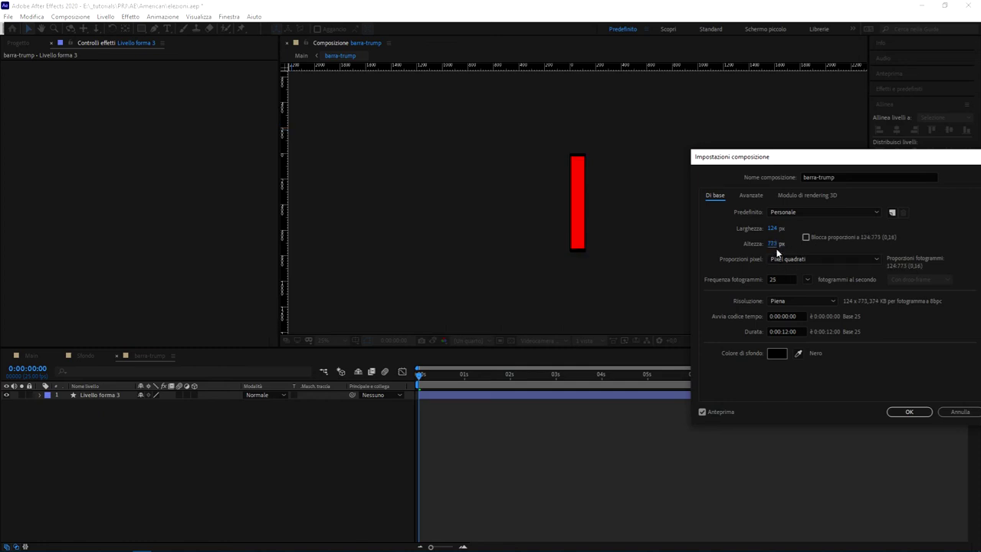
pyautogui.moveTo(773, 245); pyautogui.dragTo(777, 249)
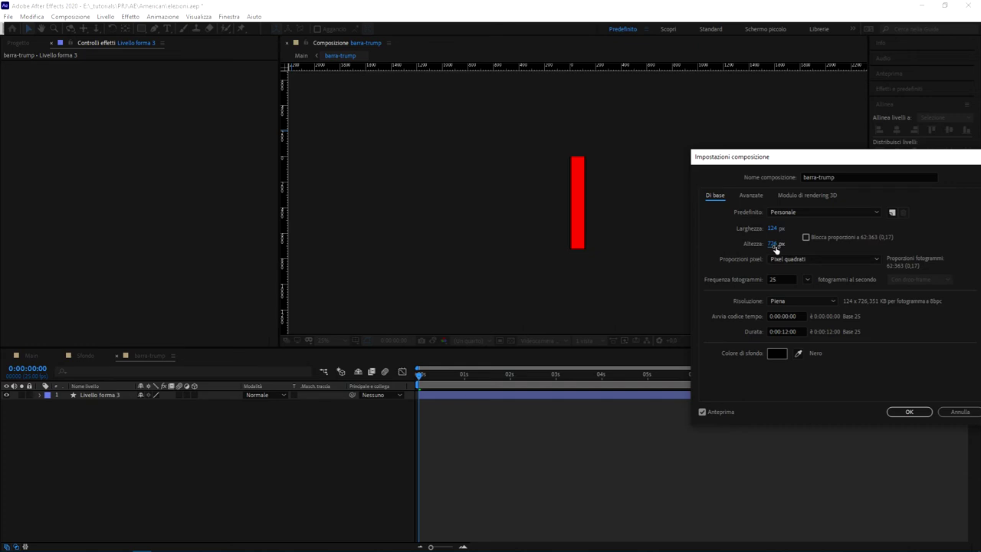
pyautogui.click(910, 413)
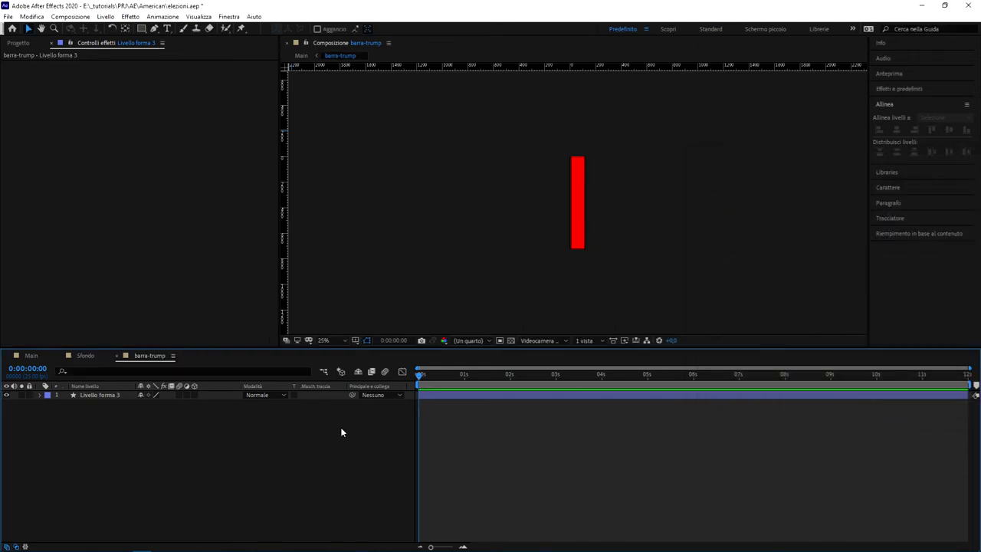
# Zoom in to check the resized bar, then return to the Main composition.
pyautogui.click(103, 395)
pyautogui.press('.')
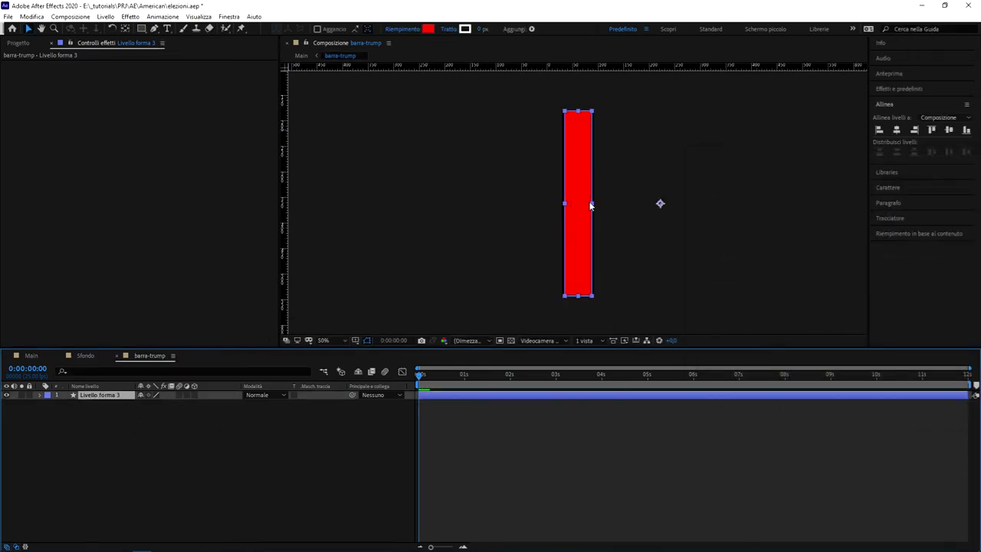
pyautogui.press('.')
pyautogui.moveTo(622, 157); pyautogui.dragTo(638, 295)
pyautogui.click(649, 212)
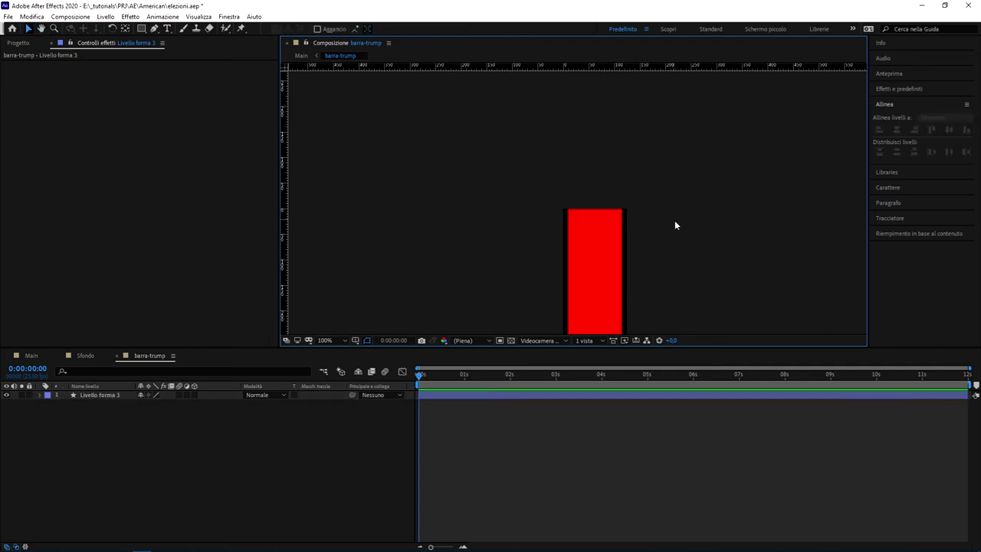
pyautogui.moveTo(655, 265)
pyautogui.mouseDown()
pyautogui.moveTo(697, 167)
pyautogui.moveTo(651, 208)
pyautogui.mouseUp()
pyautogui.press(',')
pyautogui.press('v')
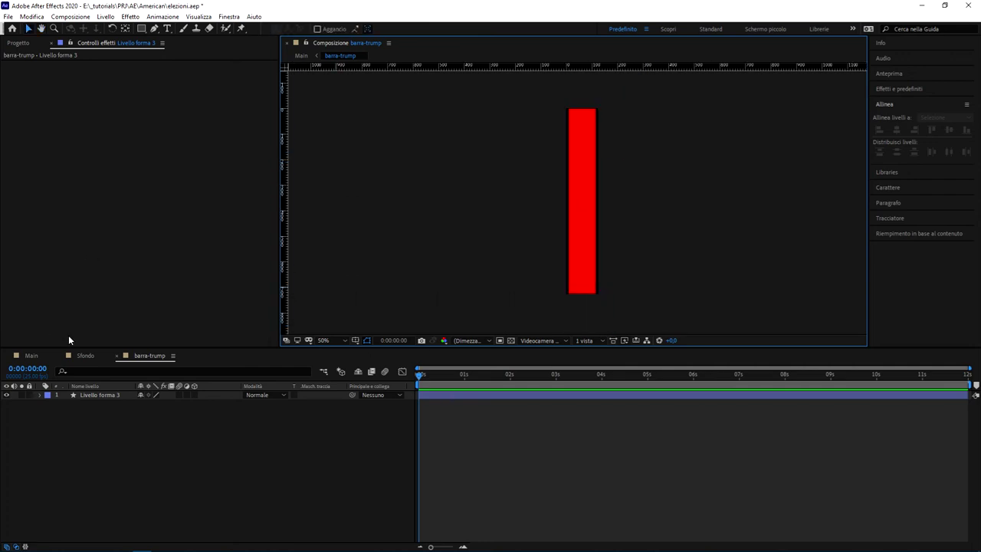
pyautogui.click(31, 356)
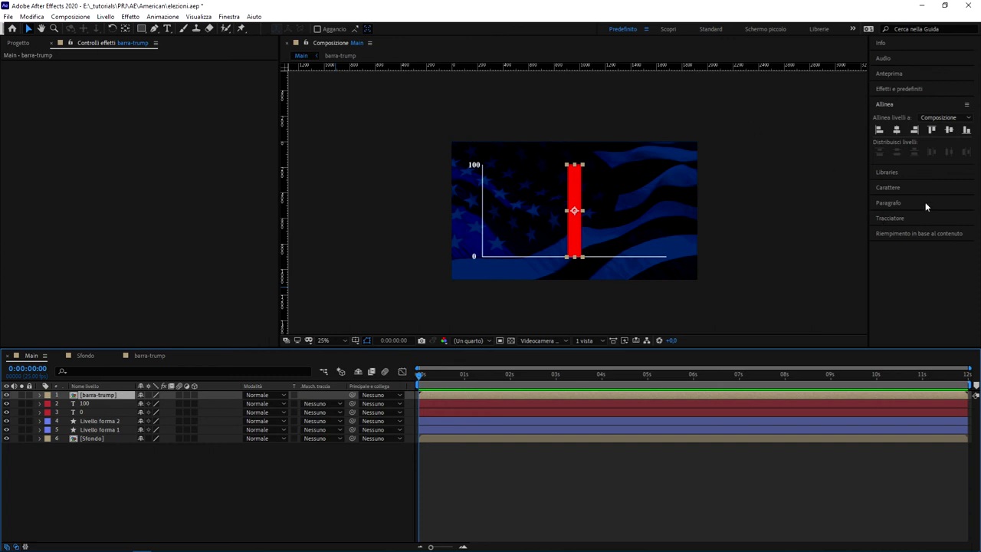
# Find 'lineare' in Effects & Presets and apply Comparsa lineare to barra-trump.
pyautogui.click(908, 88)
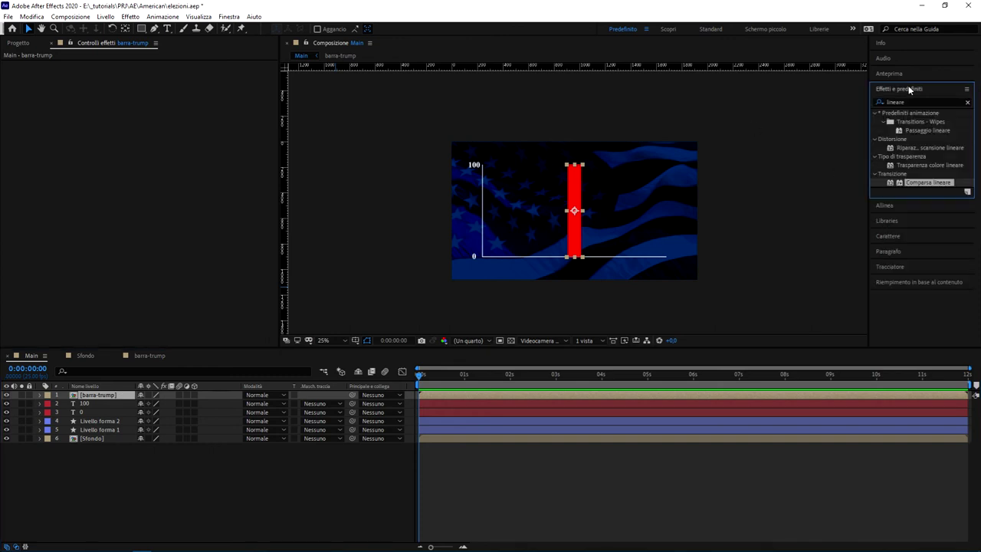
pyautogui.moveTo(910, 182)
pyautogui.mouseDown()
pyautogui.moveTo(116, 407)
pyautogui.moveTo(108, 396)
pyautogui.mouseUp()
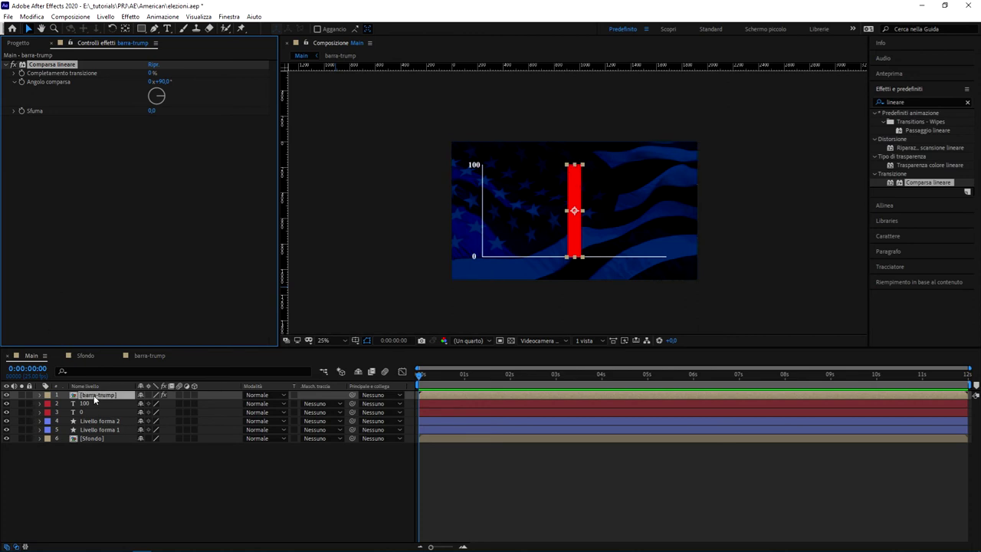
pyautogui.press('Return')
pyautogui.scroll(2, 573, 206)
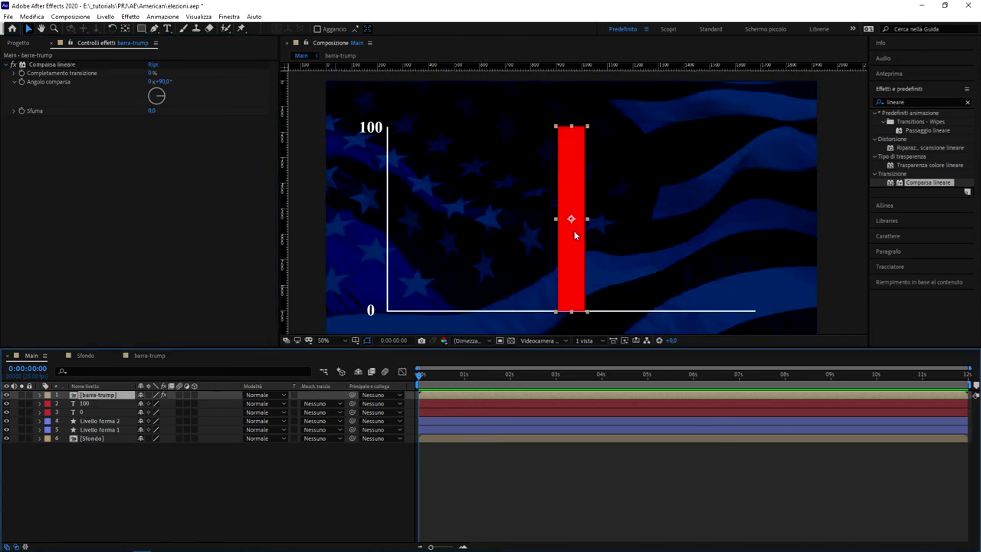
# Set the wipe's Completamento transizione to 50% and Angolo comparsa to 180°.
pyautogui.click(153, 73)
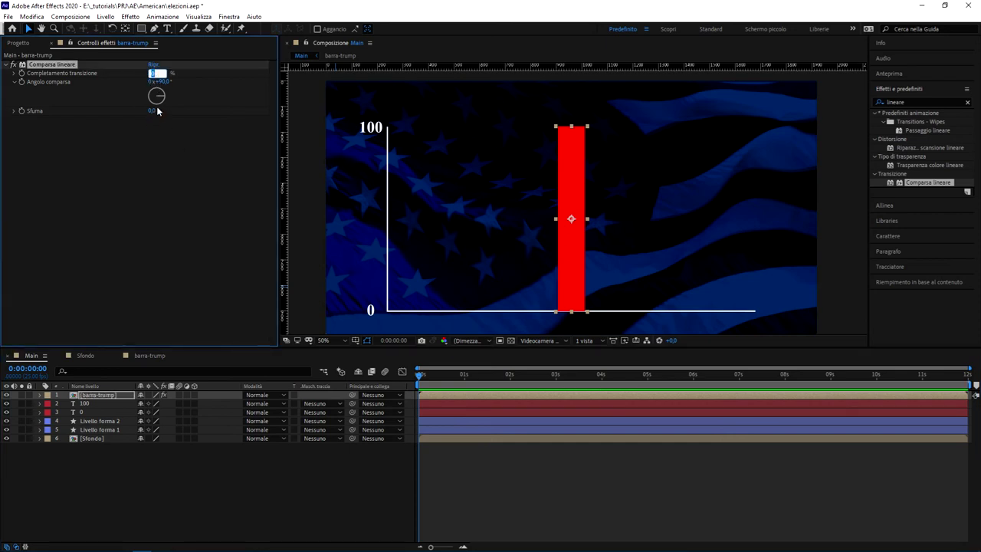
pyautogui.click(161, 81)
pyautogui.write('0')
pyautogui.press('Return')
pyautogui.click(153, 73)
pyautogui.write('50')
pyautogui.press('Return')
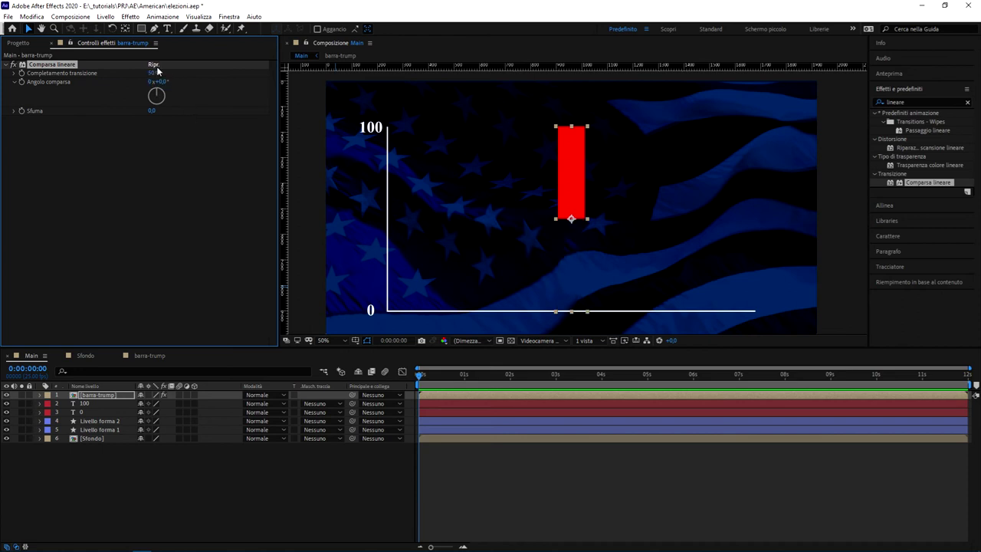
pyautogui.click(162, 82)
pyautogui.write('0')
pyautogui.press('Return')
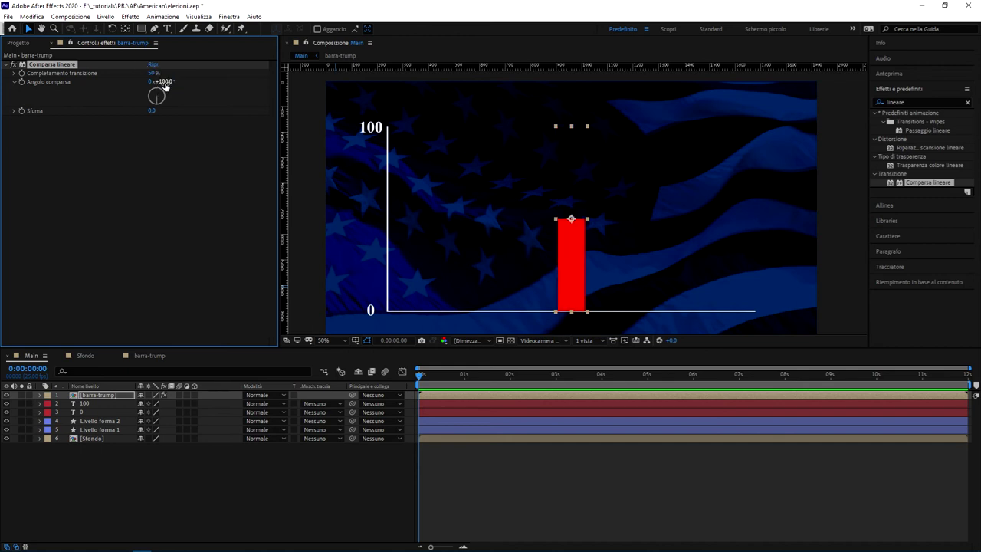
# Zoom out and back to 50% to check the half-height red bar.
pyautogui.click(201, 214)
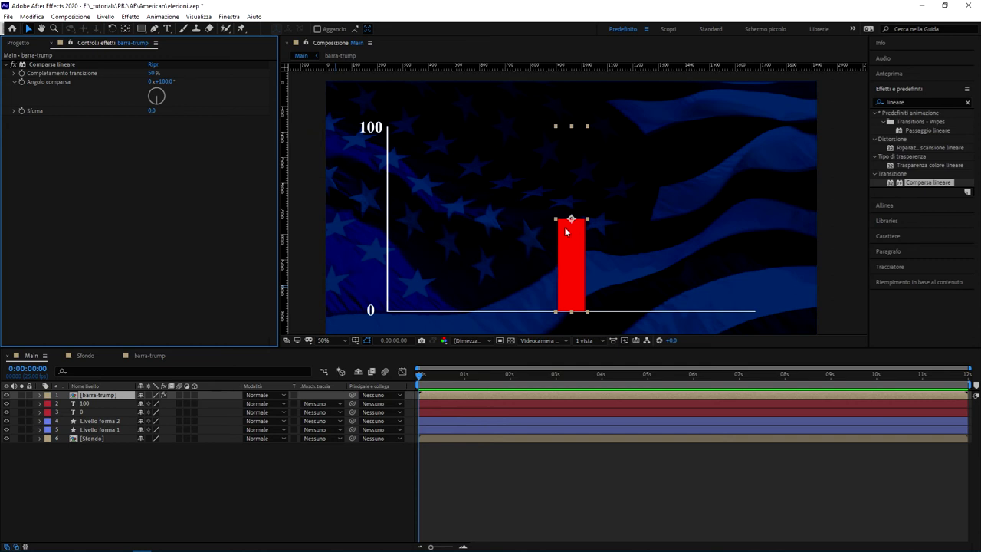
pyautogui.press(',')
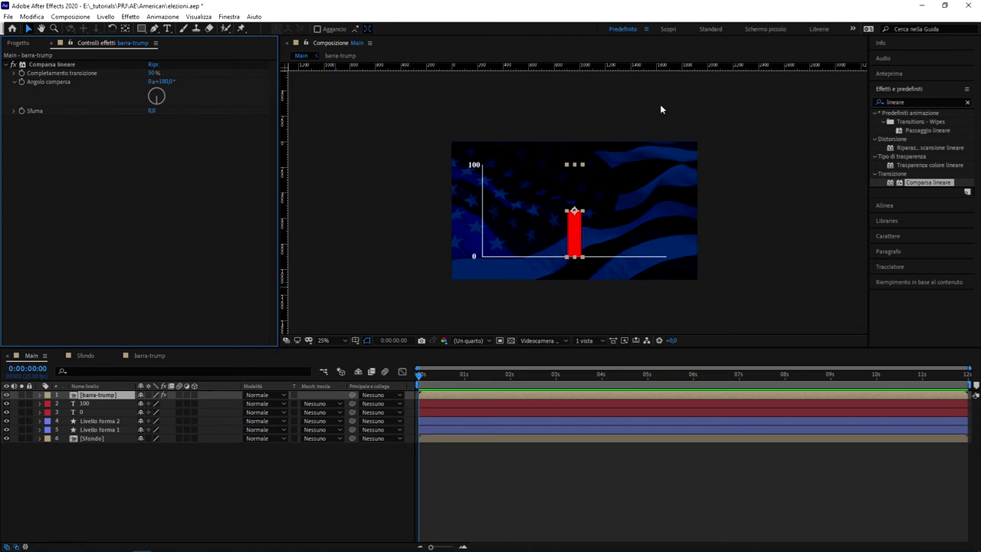
pyautogui.press('.')
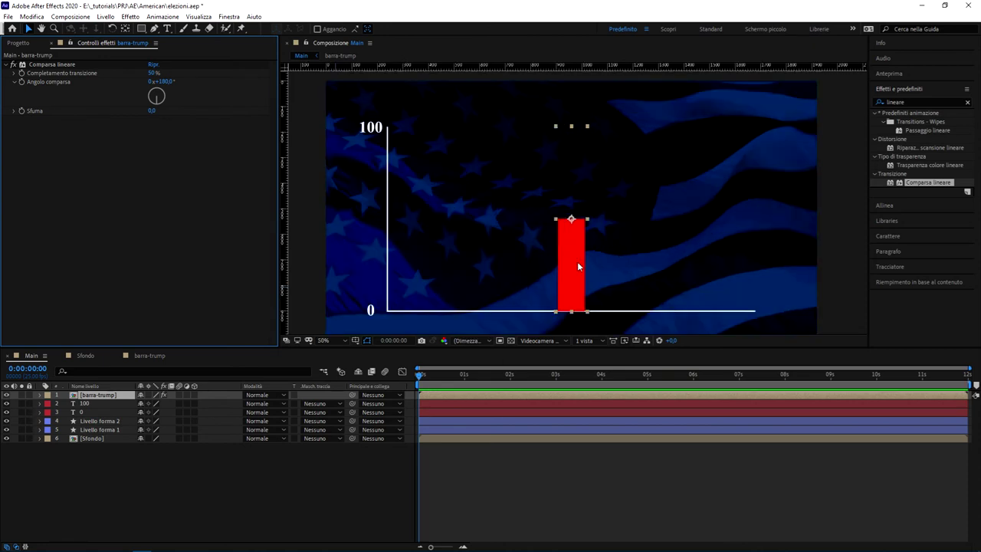
pyautogui.click(106, 396)
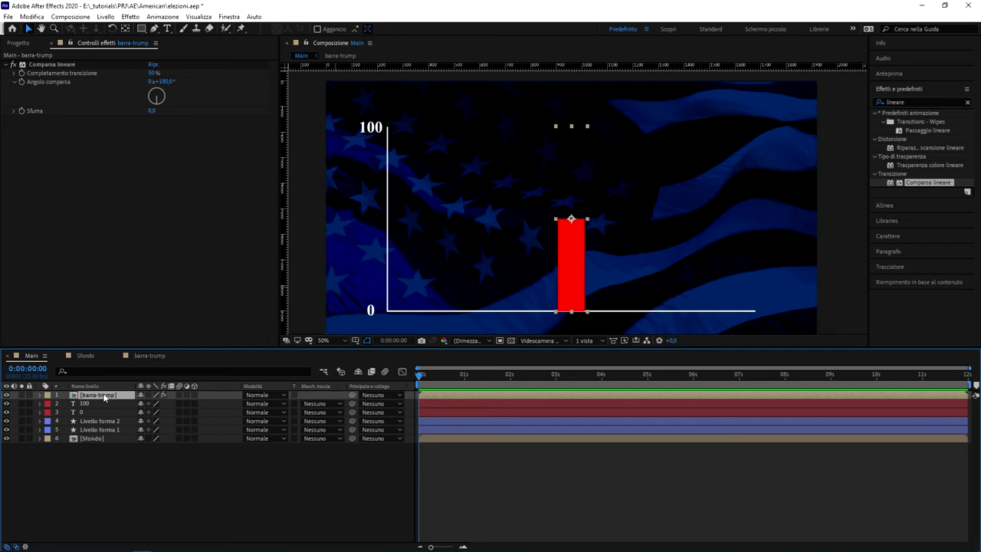
# Duplicate the barra-trump composition and rename the copy barra-biden.
pyautogui.click(20, 43)
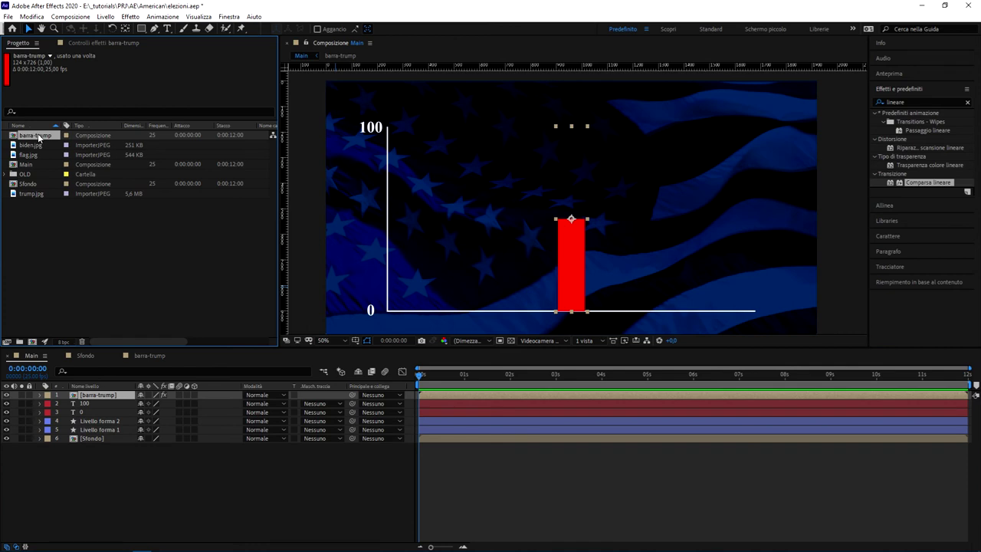
pyautogui.rightClick(37, 136)
pyautogui.click(32, 137)
pyautogui.hotkey('ctrl', 'd')
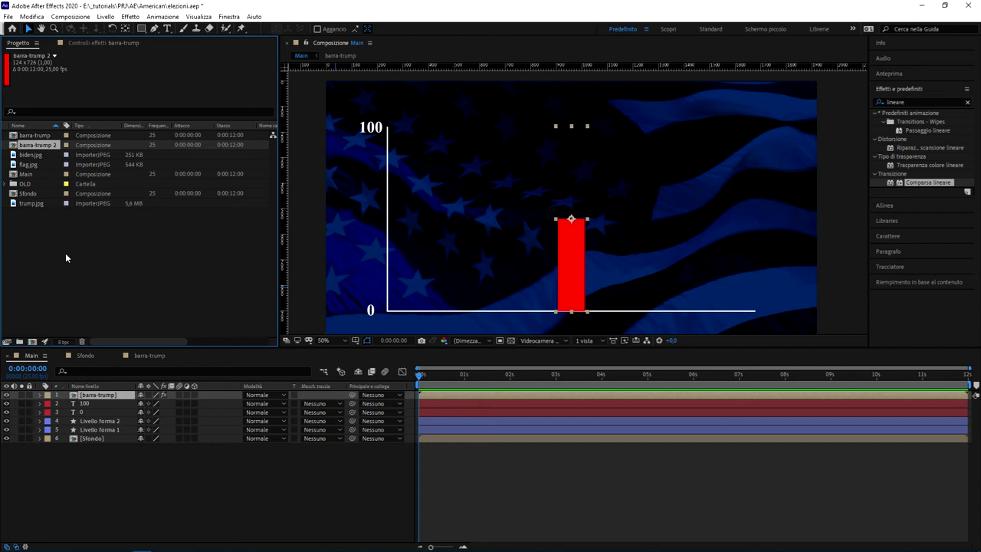
pyautogui.press('Return')
pyautogui.press('BackSpace')
pyautogui.press('BackSpace')
pyautogui.press('BackSpace')
pyautogui.press('BackSpace')
pyautogui.press('BackSpace')
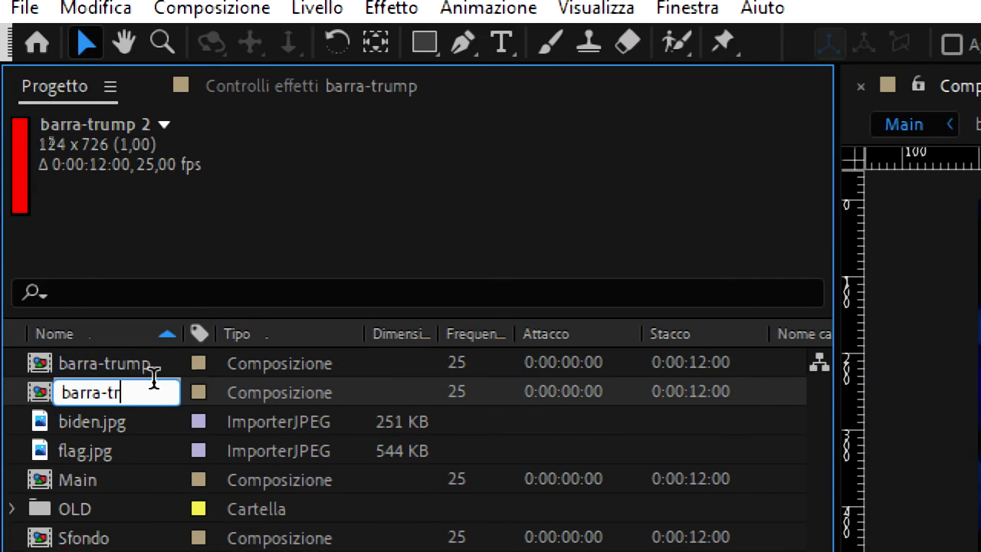
pyautogui.press('BackSpace')
pyautogui.press('BackSpace')
pyautogui.write('biden')
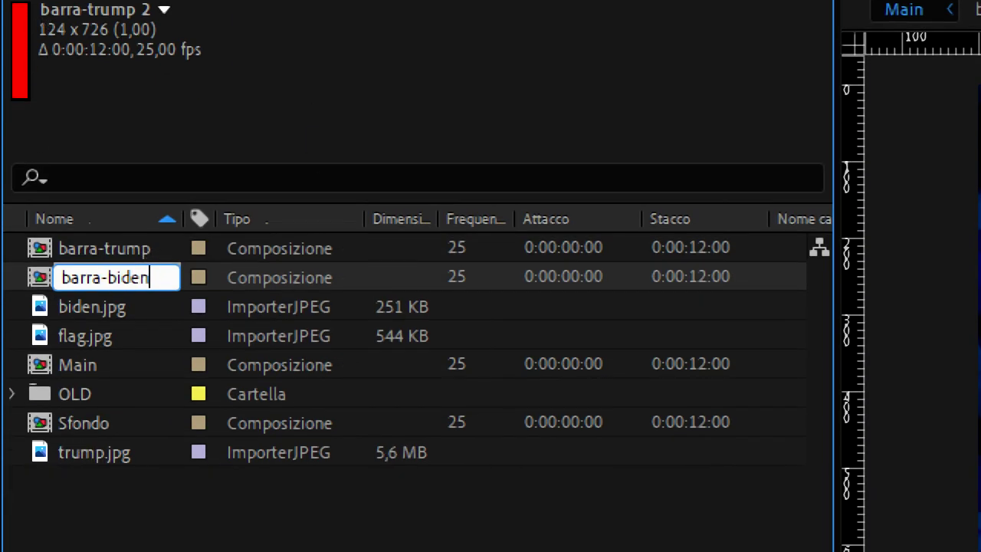
pyautogui.press('Return')
# Open the barra-trump composition from the project list.
pyautogui.press('super')
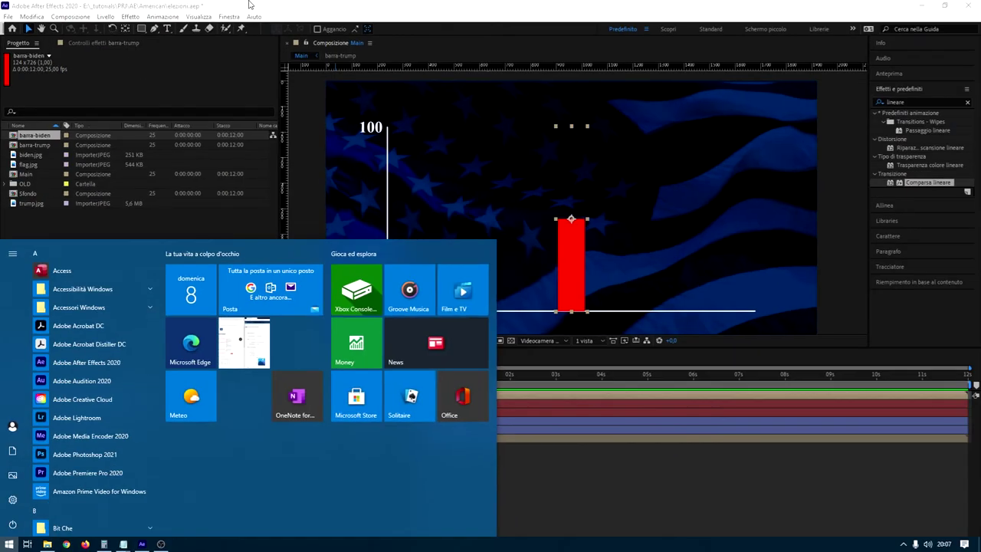
pyautogui.click(67, 189)
pyautogui.click(40, 148)
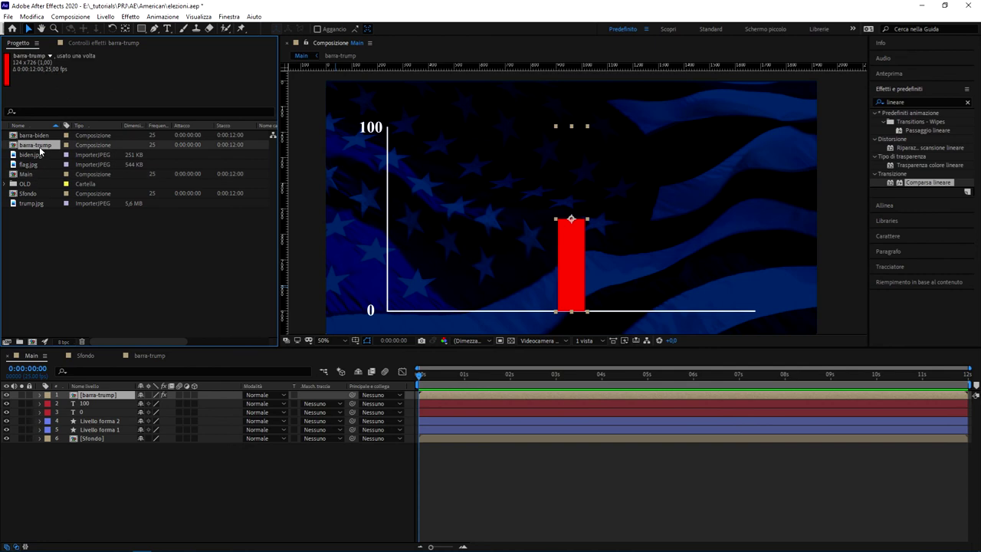
pyautogui.doubleClick(39, 146)
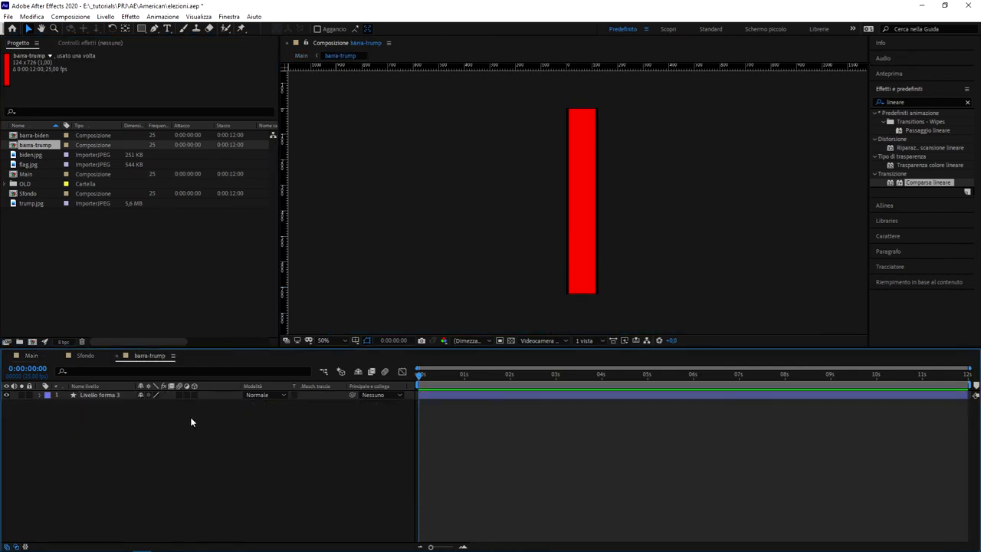
# Fill the barra-biden shape layer's bar with blue (#0000FF), then return to Main.
pyautogui.doubleClick(35, 136)
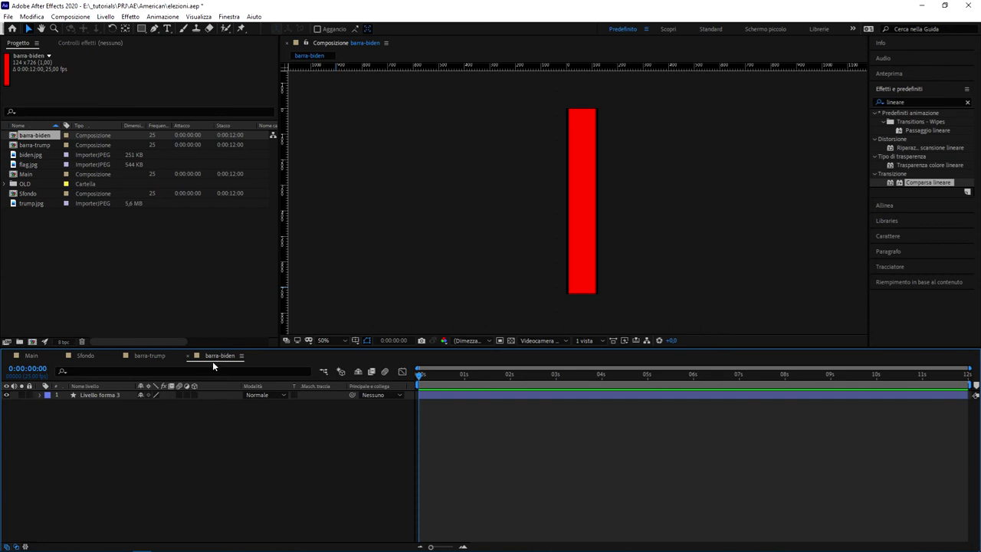
pyautogui.click(94, 394)
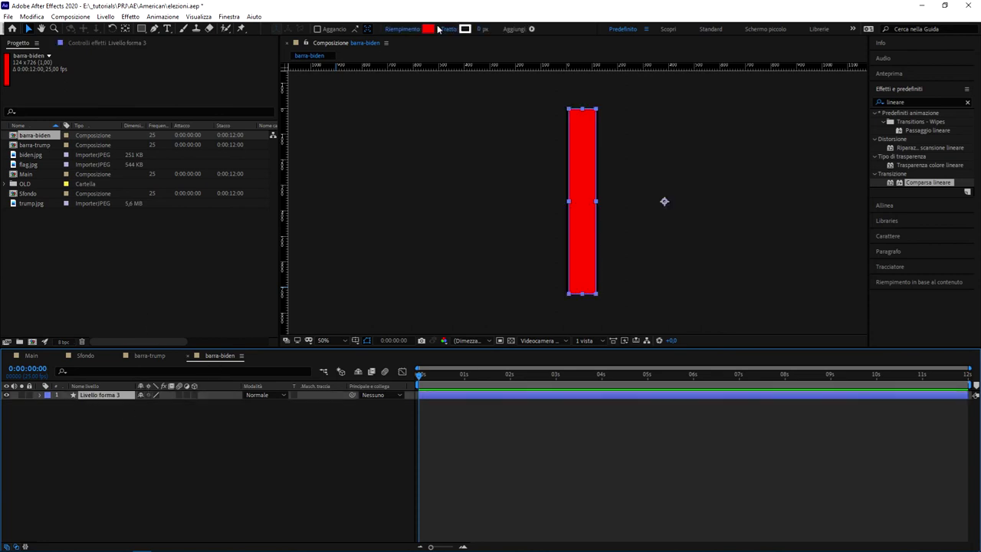
pyautogui.click(427, 28)
pyautogui.click(351, 161)
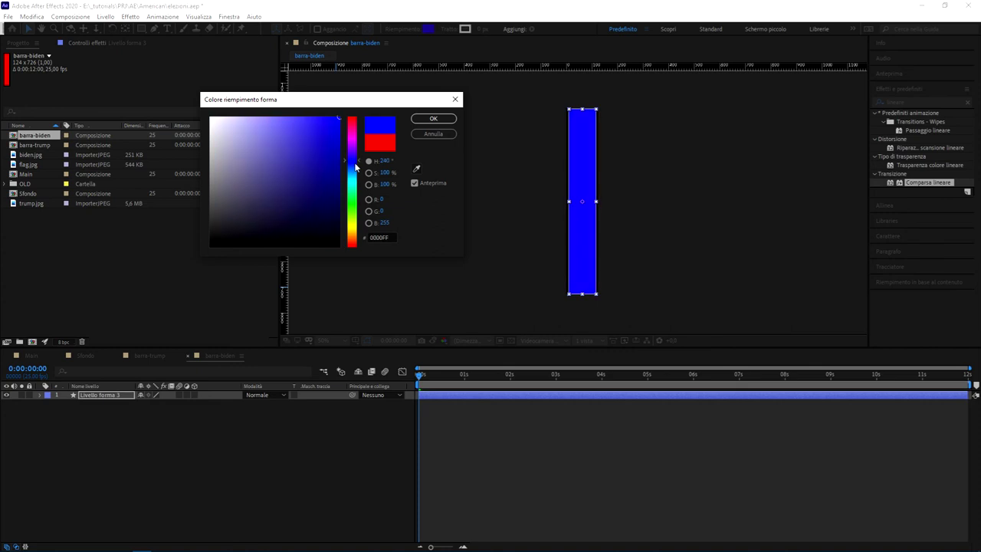
pyautogui.moveTo(351, 161); pyautogui.dragTo(351, 167)
pyautogui.click(433, 120)
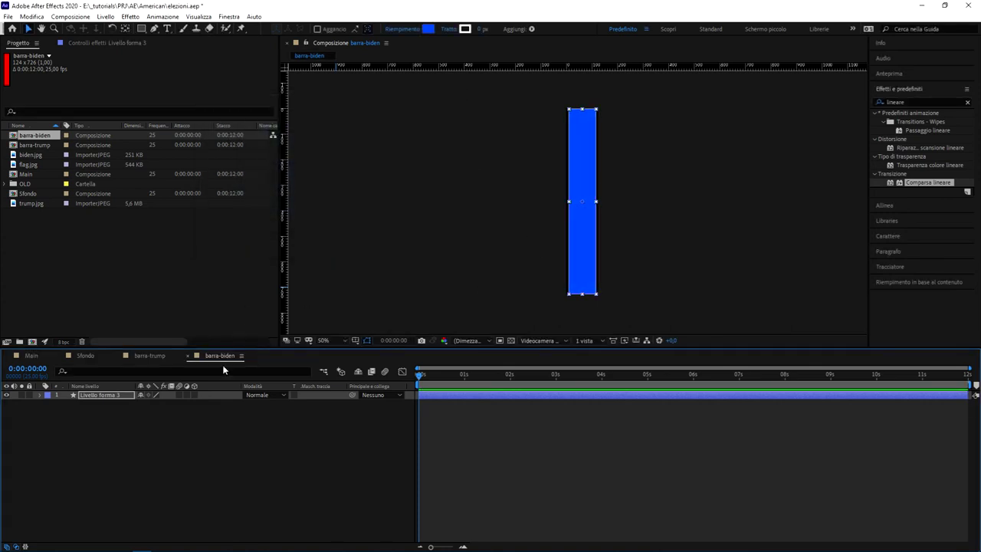
pyautogui.click(149, 455)
pyautogui.click(37, 356)
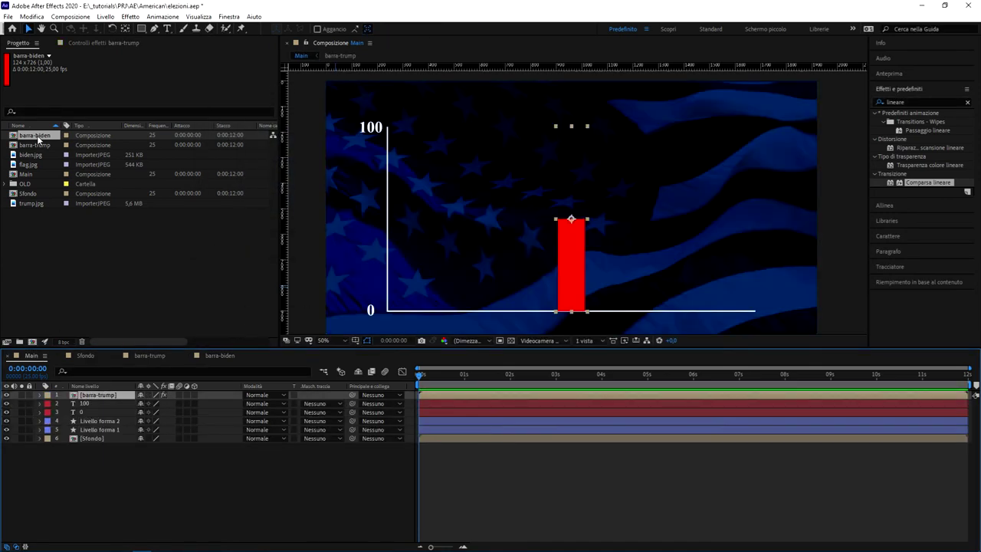
# Add the barra-biden composition as a layer in the Main timeline.
pyautogui.click(34, 138)
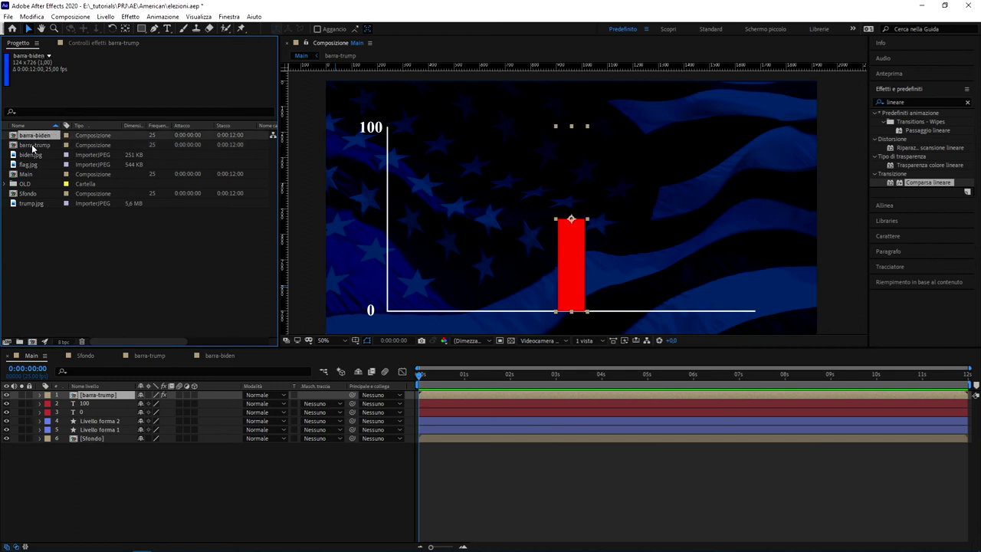
pyautogui.click(34, 145)
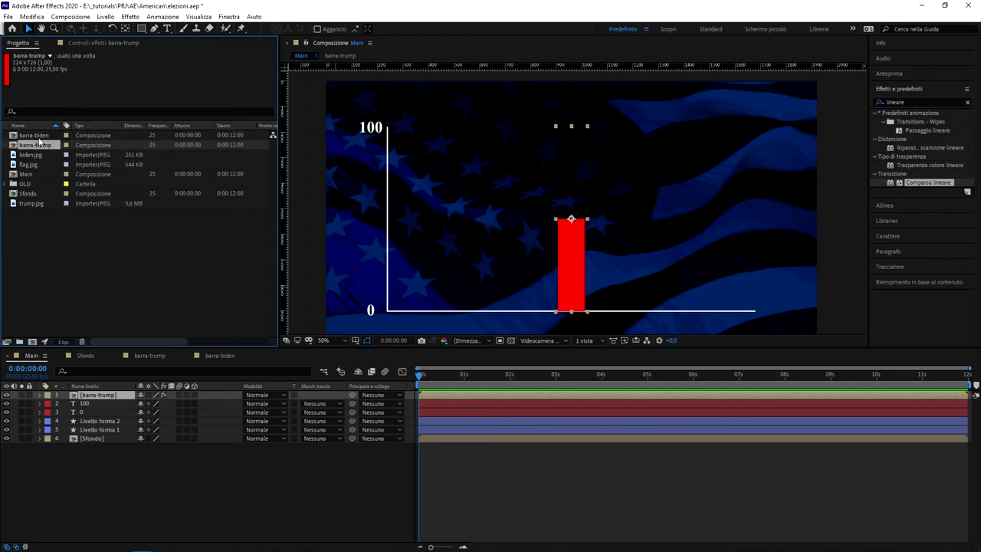
pyautogui.click(37, 135)
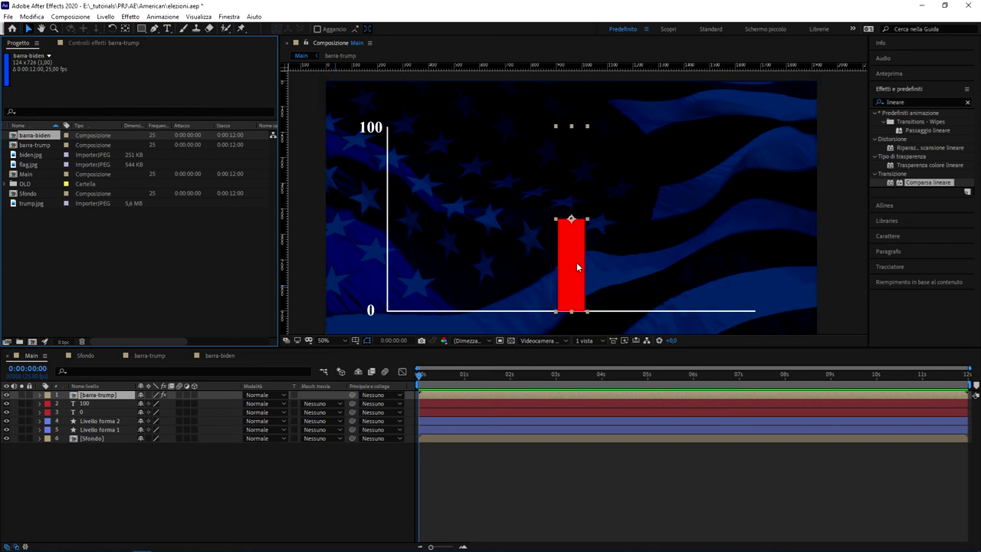
pyautogui.moveTo(44, 137); pyautogui.dragTo(148, 394)
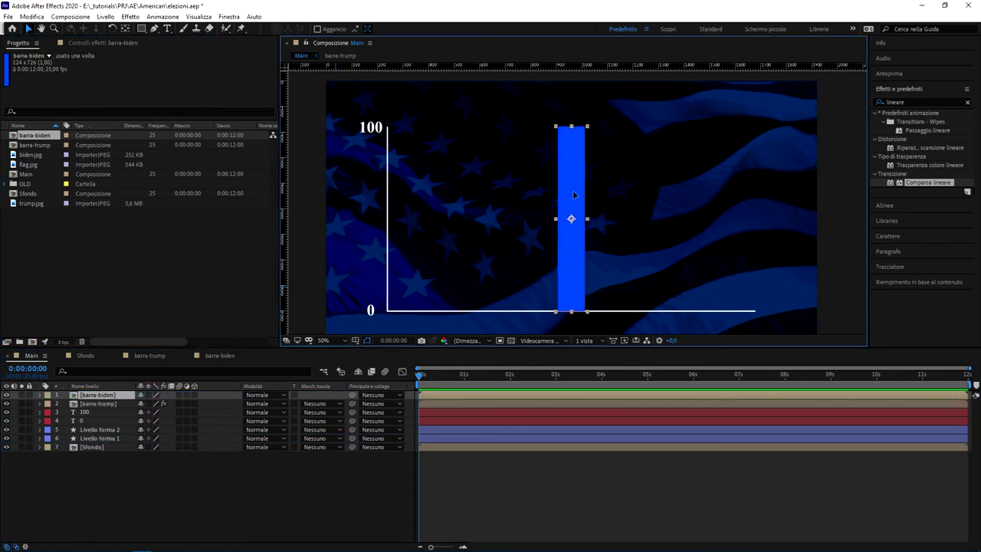
# Space the red bar left and the blue bar right along the axis.
pyautogui.moveTo(574, 204); pyautogui.dragTo(687, 204)
pyautogui.moveTo(564, 251)
pyautogui.mouseDown()
pyautogui.moveTo(450, 251)
pyautogui.moveTo(491, 250)
pyautogui.mouseUp()
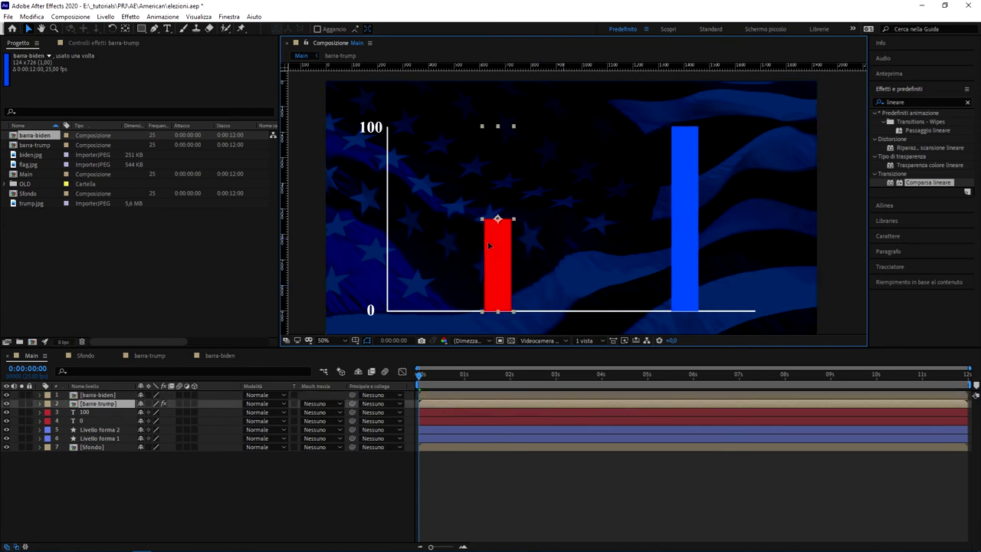
pyautogui.moveTo(696, 187); pyautogui.dragTo(691, 187)
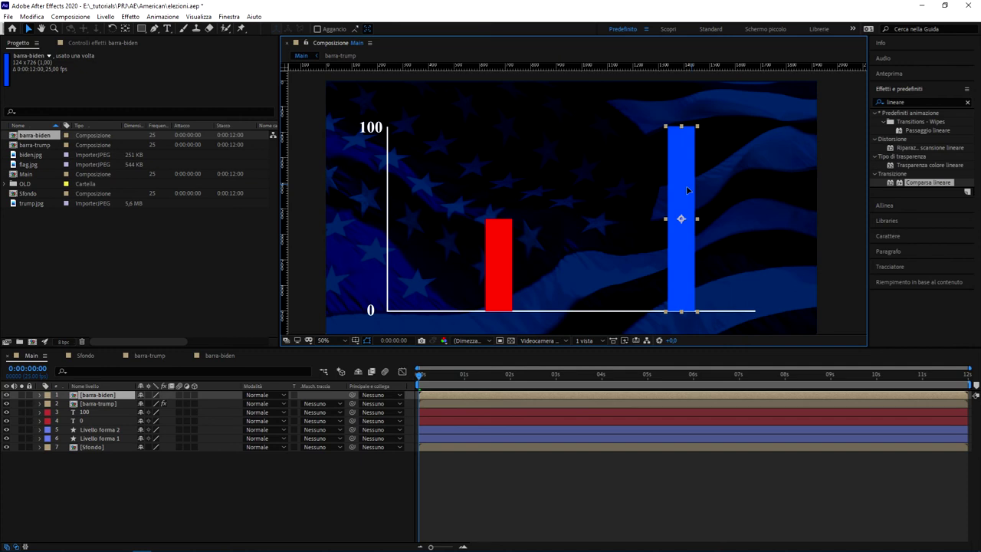
pyautogui.moveTo(489, 240); pyautogui.dragTo(492, 240)
pyautogui.click(674, 278)
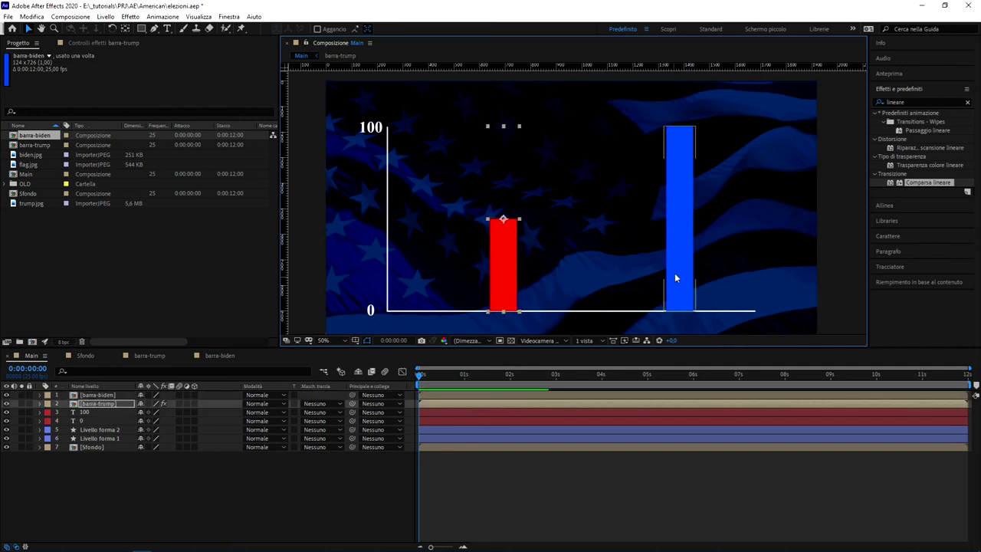
pyautogui.click(110, 404)
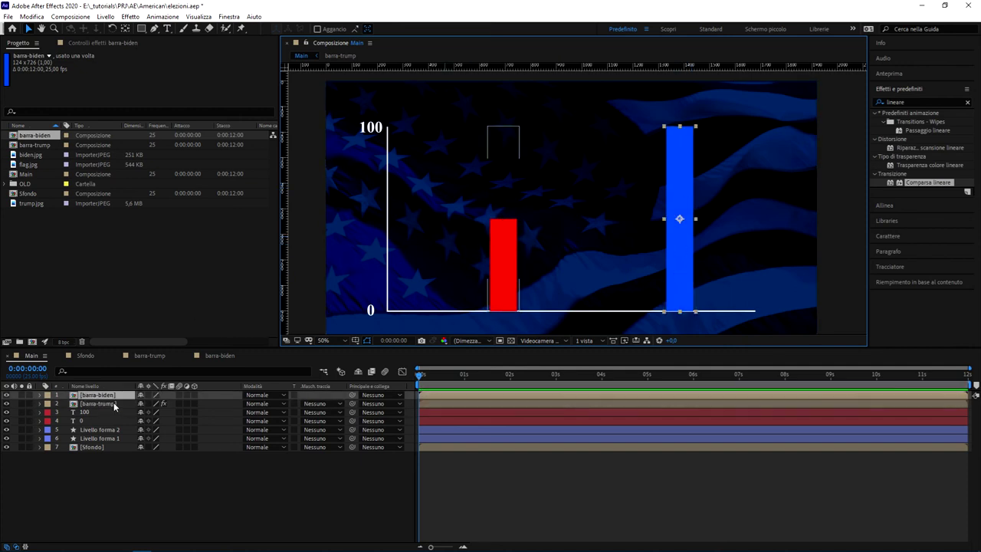
pyautogui.click(101, 45)
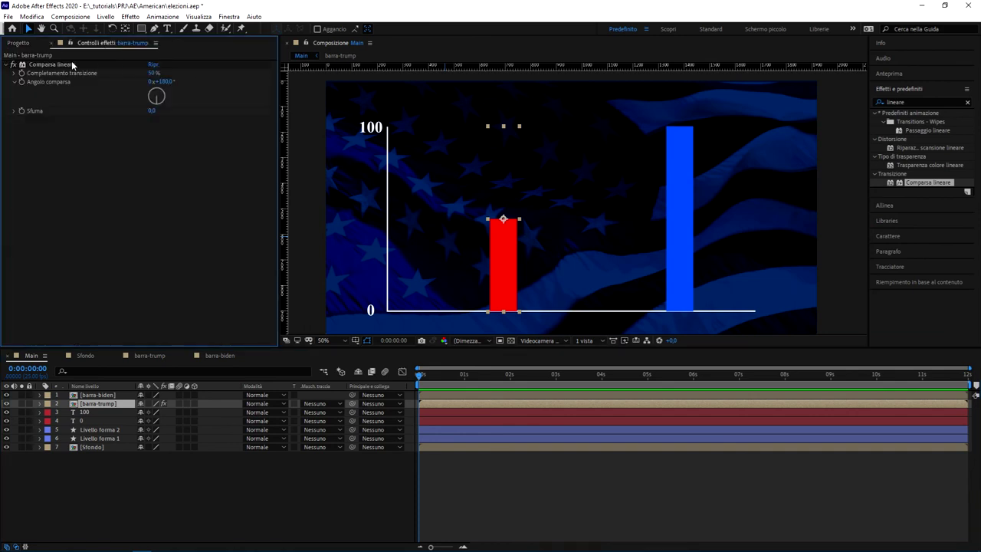
# Paste the linear wipe onto barra-biden, leaving completion at 0%.
pyautogui.click(96, 394)
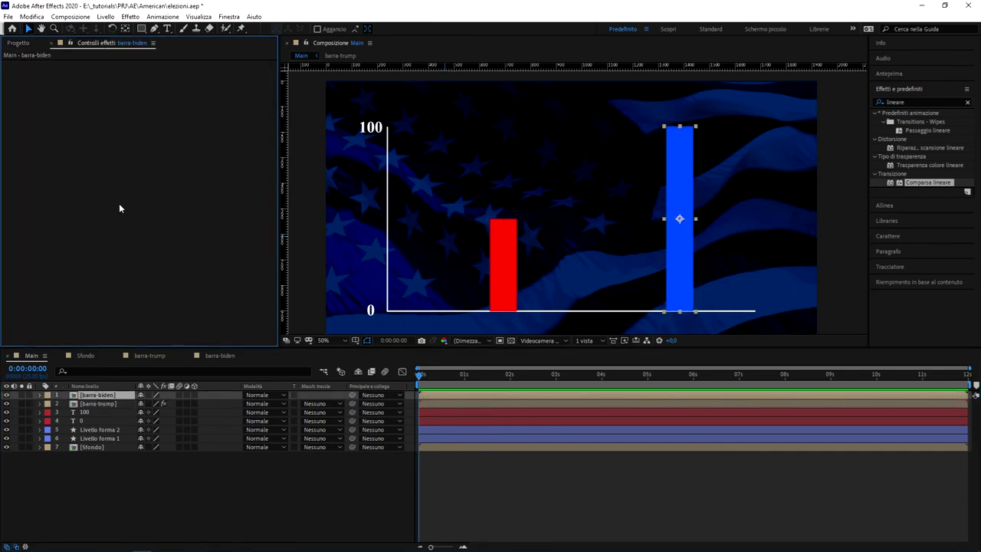
pyautogui.hotkey('ctrl', 'v')
pyautogui.moveTo(153, 72); pyautogui.dragTo(106, 71)
# Move both bar layers down the stack to sit just above Sfondo.
pyautogui.keyDown('ctrl'); pyautogui.click(98, 405); pyautogui.keyUp('ctrl')
pyautogui.moveTo(105, 407); pyautogui.dragTo(118, 452)
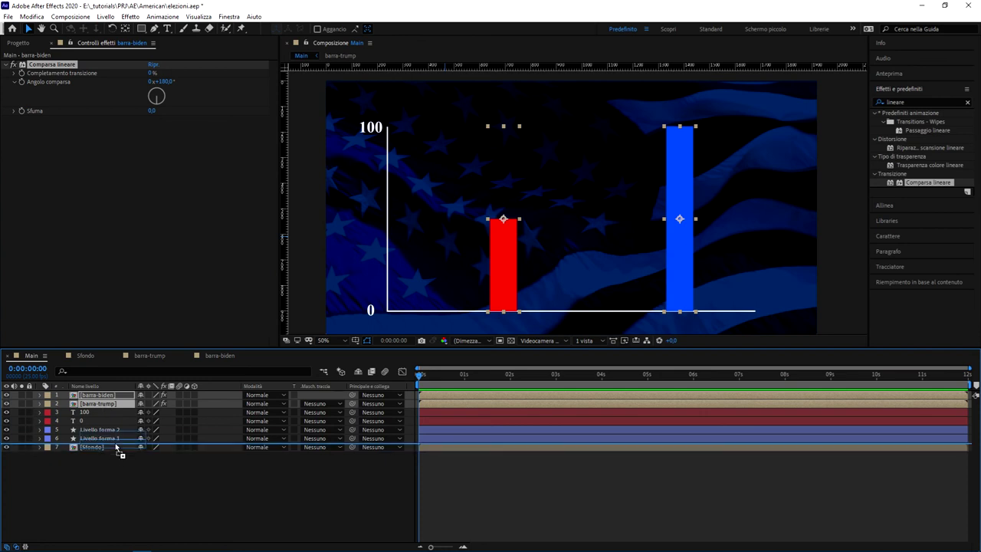
pyautogui.moveTo(119, 452); pyautogui.dragTo(118, 452)
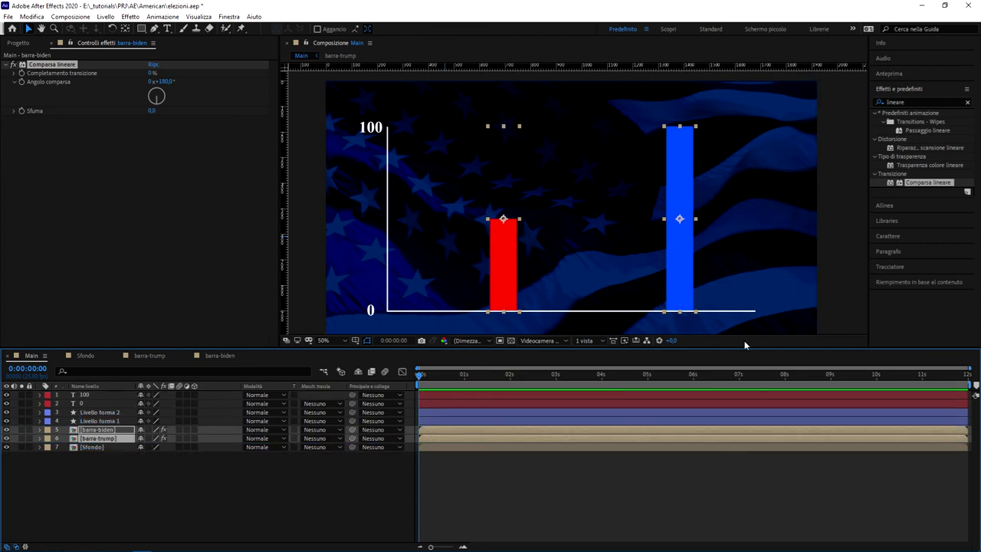
# Select timeline layers 1–6, from barra-trump upward, leaving Sfondo out.
pyautogui.scroll(2, 692, 304)
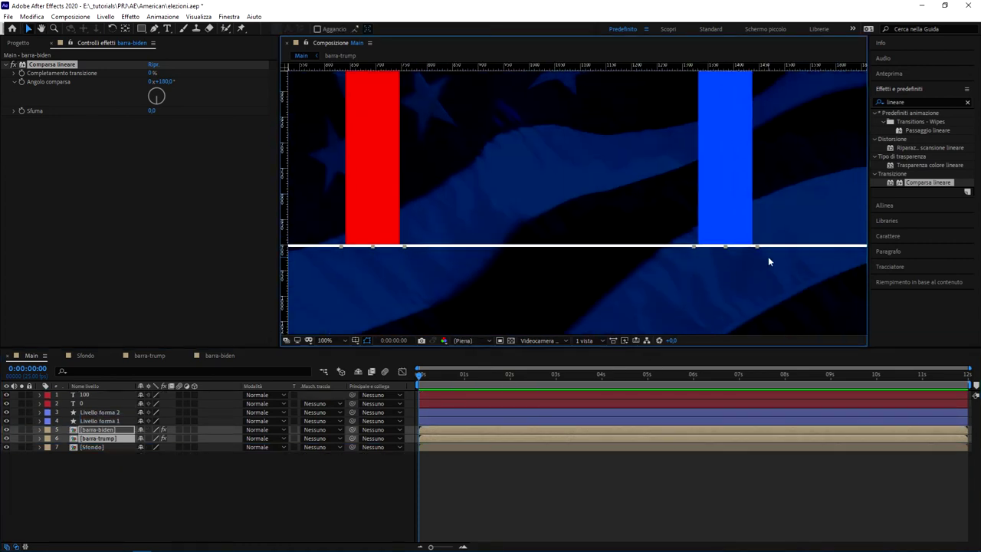
pyautogui.click(312, 514)
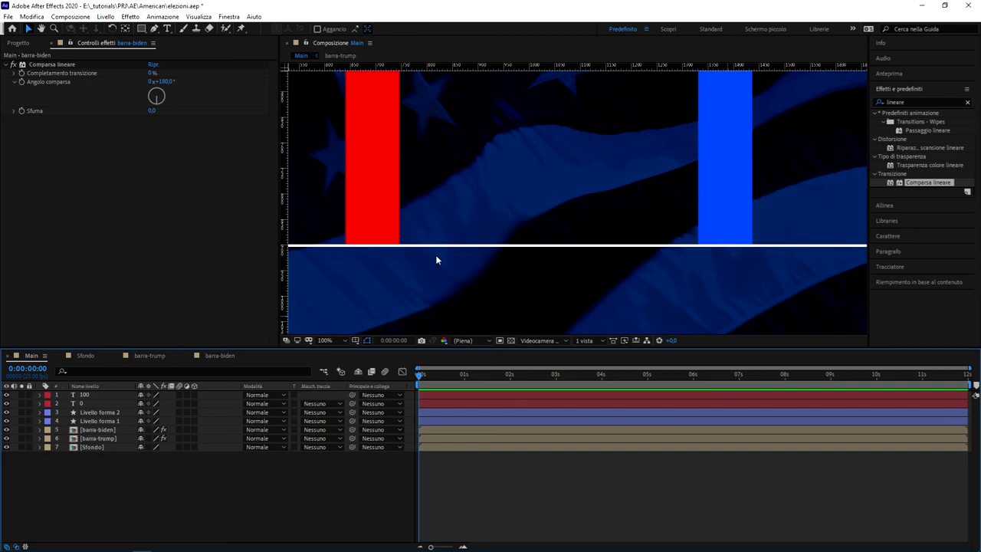
pyautogui.scroll(-4, 722, 210)
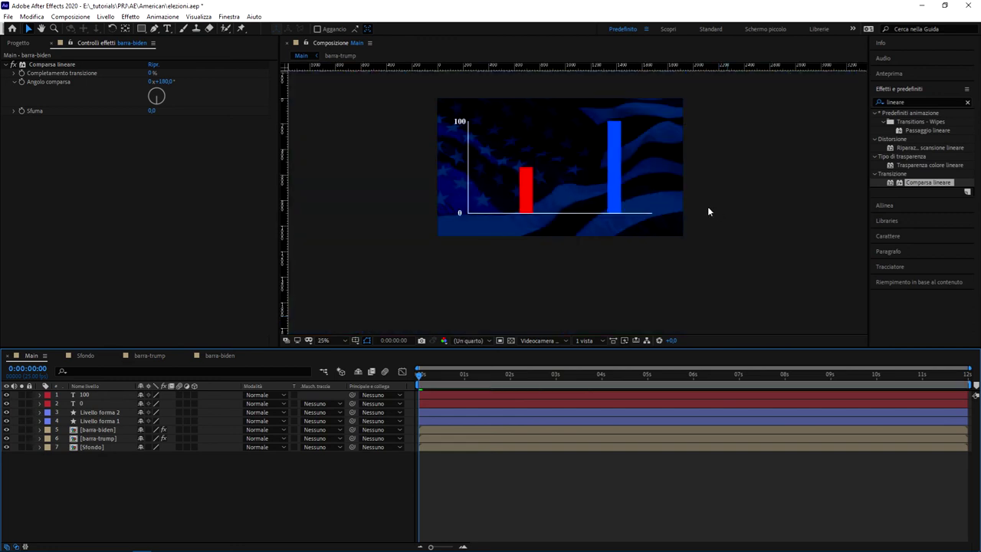
pyautogui.scroll(2, 606, 182)
pyautogui.scroll(-1, 605, 182)
pyautogui.scroll(1, 696, 217)
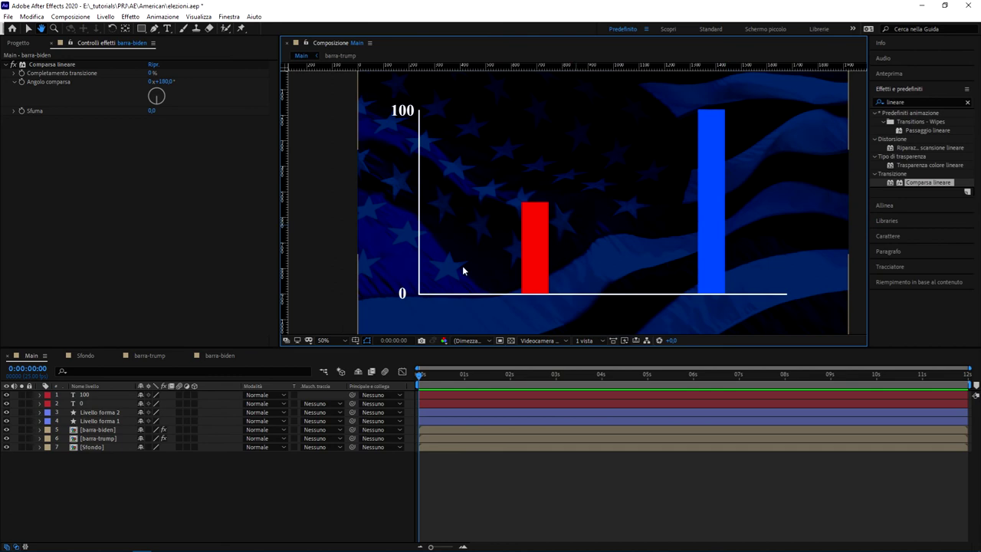
pyautogui.click(97, 439)
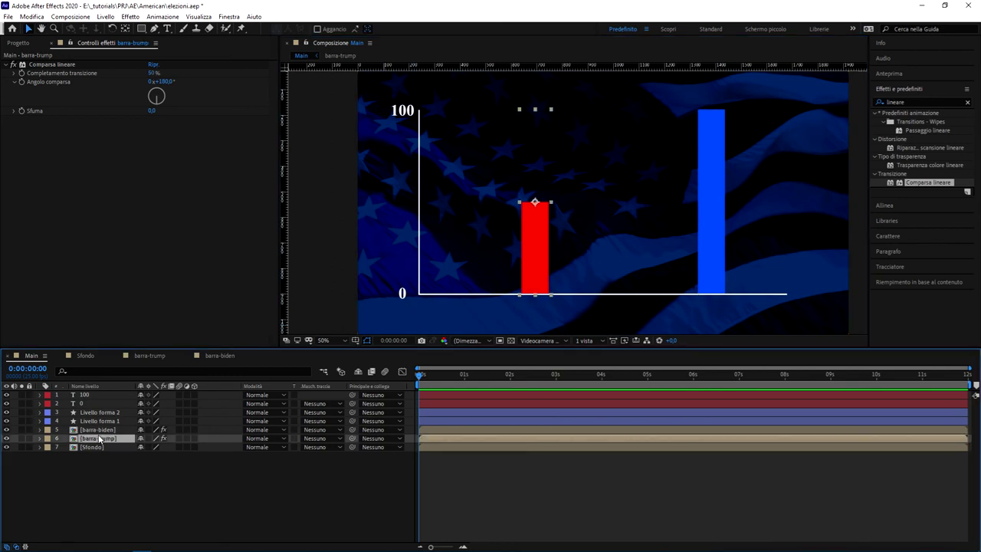
pyautogui.keyDown('shift'); pyautogui.click(97, 396); pyautogui.keyUp('shift')
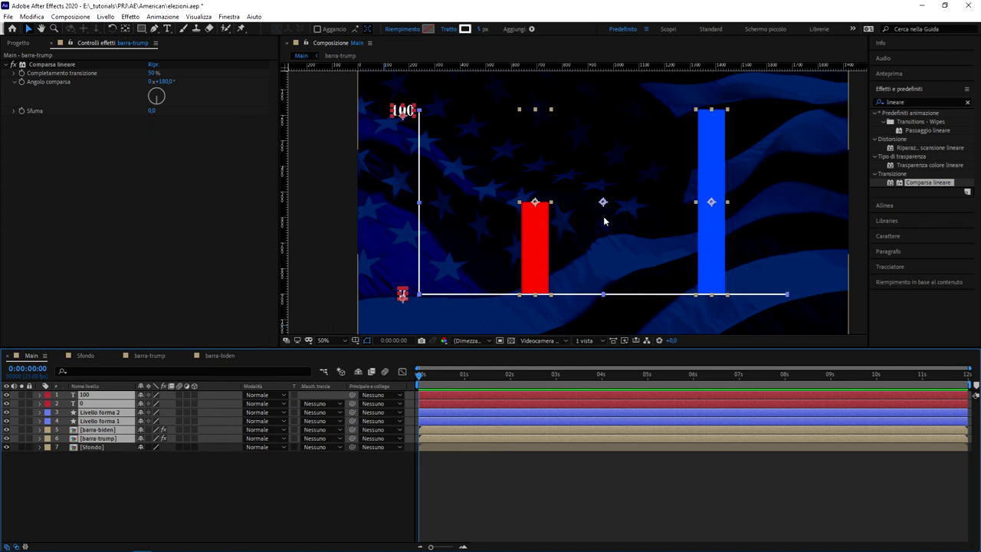
# Pre-compose the selected layers into a new composition named Grafico-A-Barre.
pyautogui.click(106, 16)
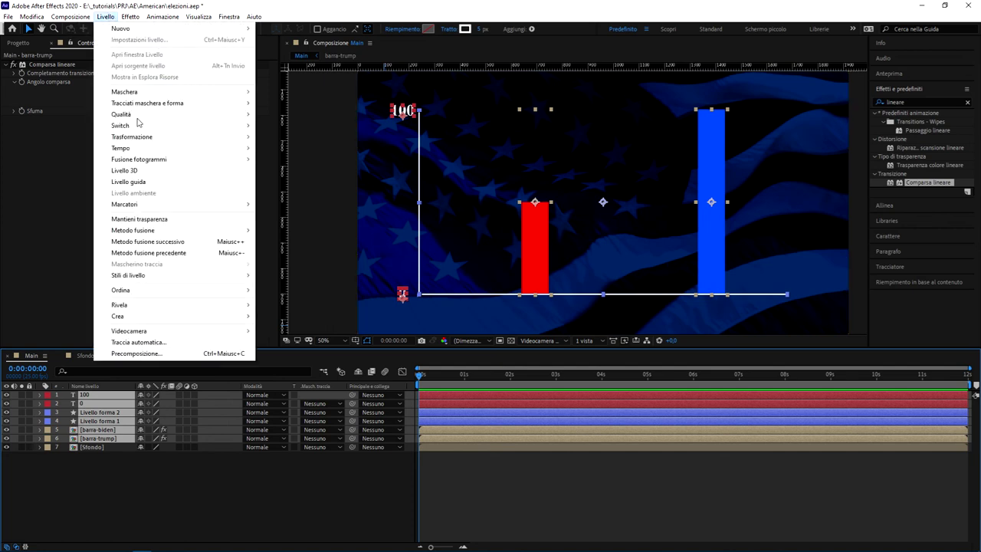
pyautogui.click(222, 354)
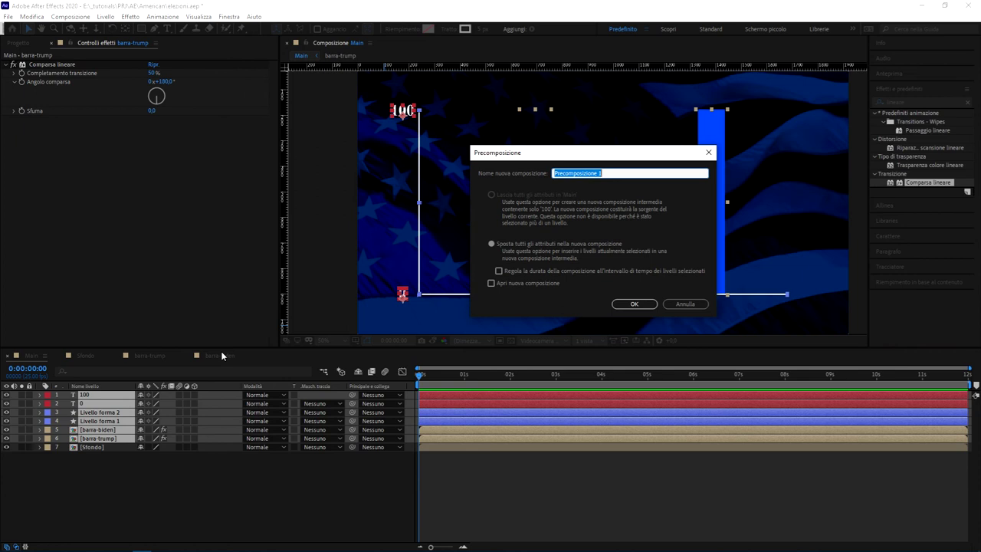
pyautogui.write('G')
pyautogui.press('BackSpace')
pyautogui.write('bA')
pyautogui.press('Return')
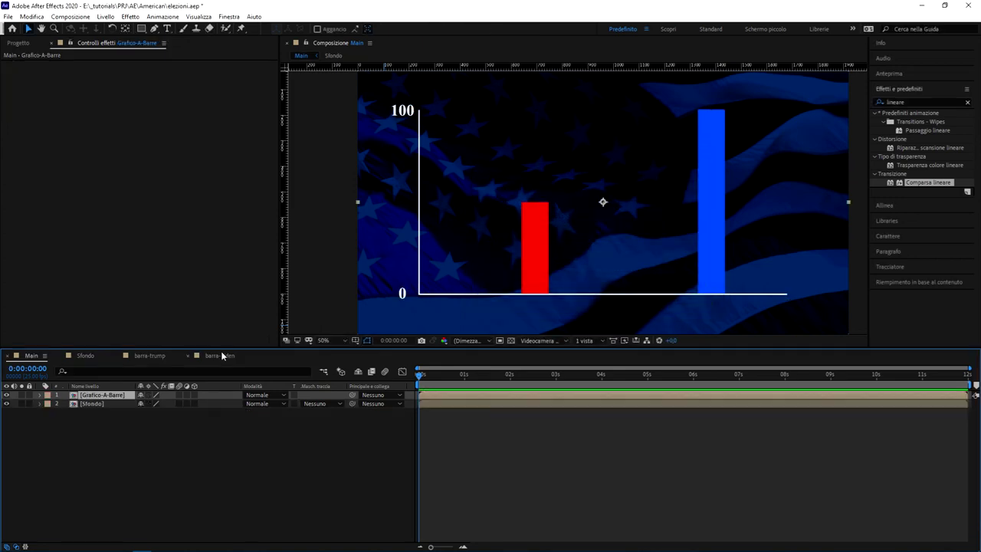
# Open the Grafico-A-Barre composition from its layer in Main.
pyautogui.click(162, 414)
pyautogui.click(109, 396)
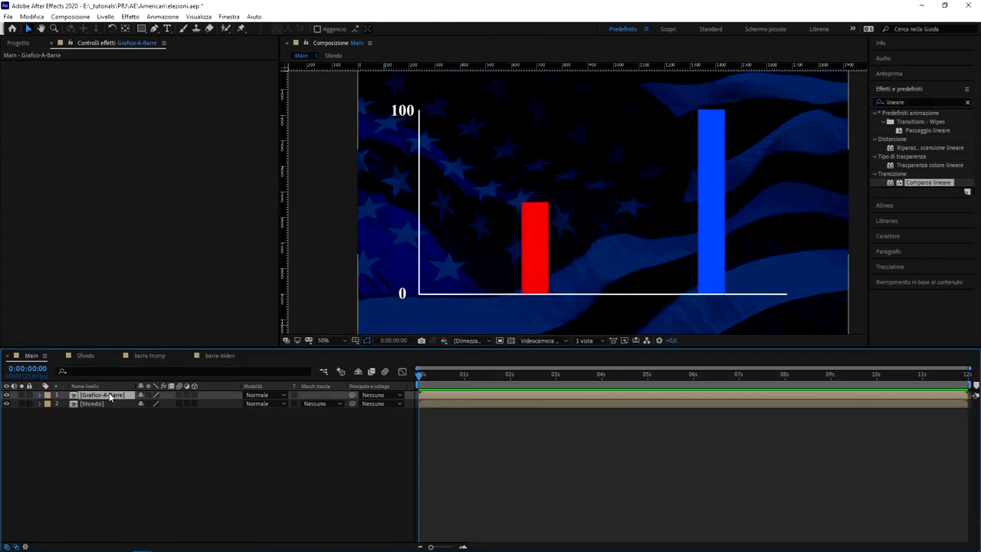
pyautogui.doubleClick(110, 395)
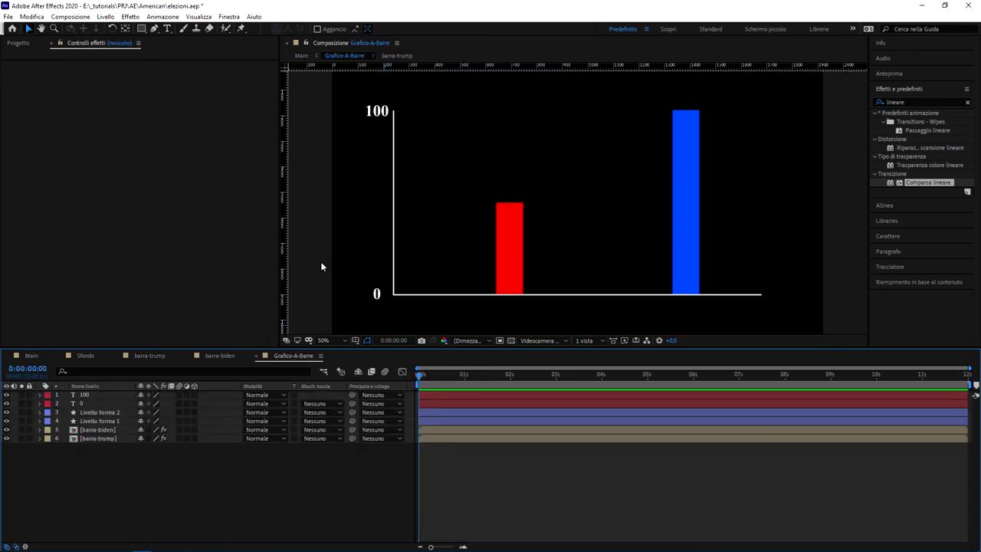
# Place a horizontal ruler guide level with the red bar's top at the 50 mark.
pyautogui.moveTo(226, 507); pyautogui.dragTo(132, 392)
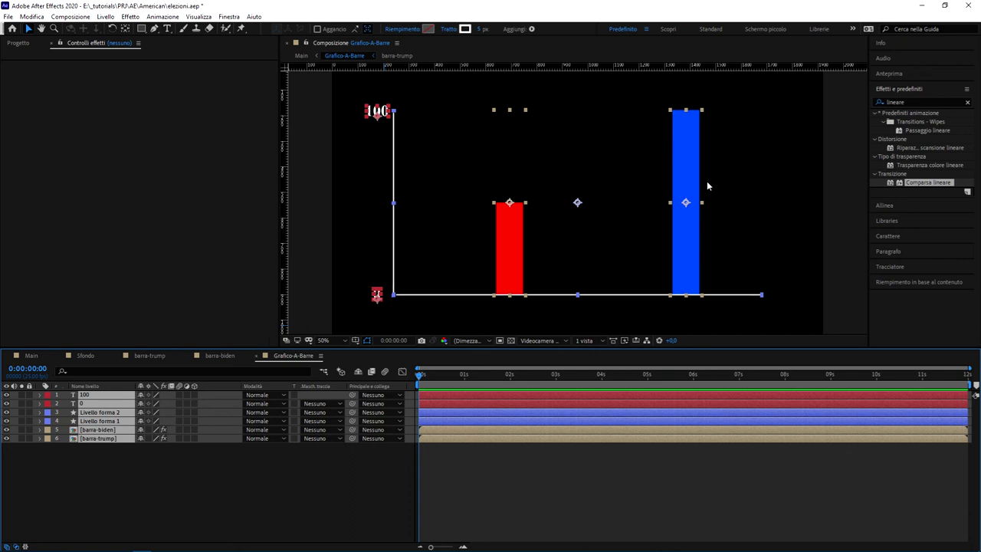
pyautogui.moveTo(547, 67)
pyautogui.mouseDown()
pyautogui.moveTo(578, 126)
pyautogui.moveTo(361, 204)
pyautogui.moveTo(393, 203)
pyautogui.mouseUp()
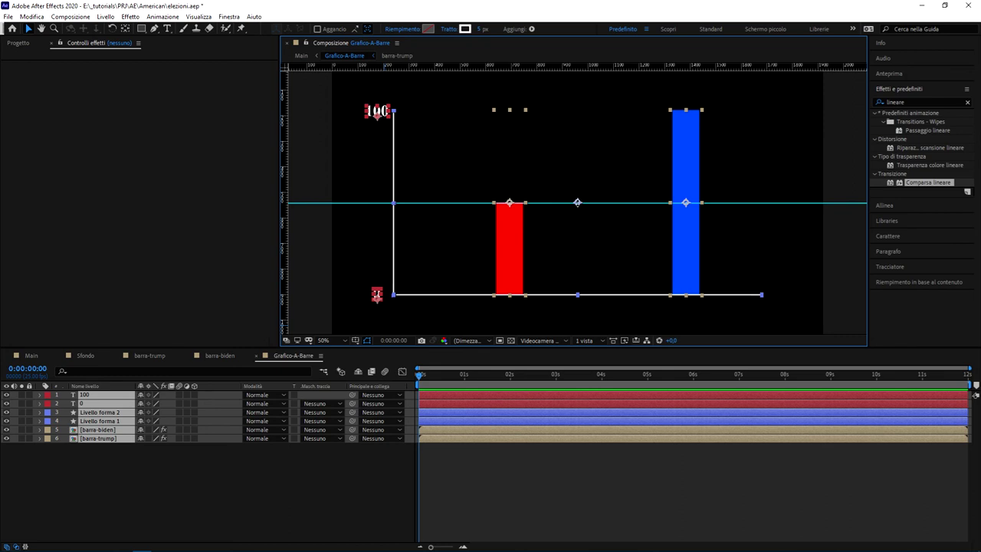
pyautogui.moveTo(393, 203); pyautogui.dragTo(393, 202)
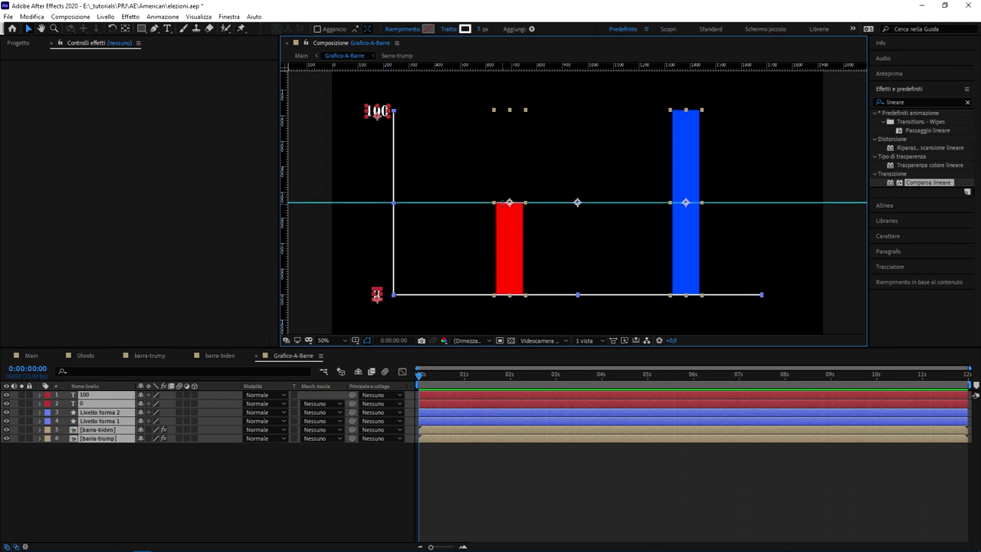
pyautogui.moveTo(603, 202); pyautogui.dragTo(606, 202)
pyautogui.click(123, 478)
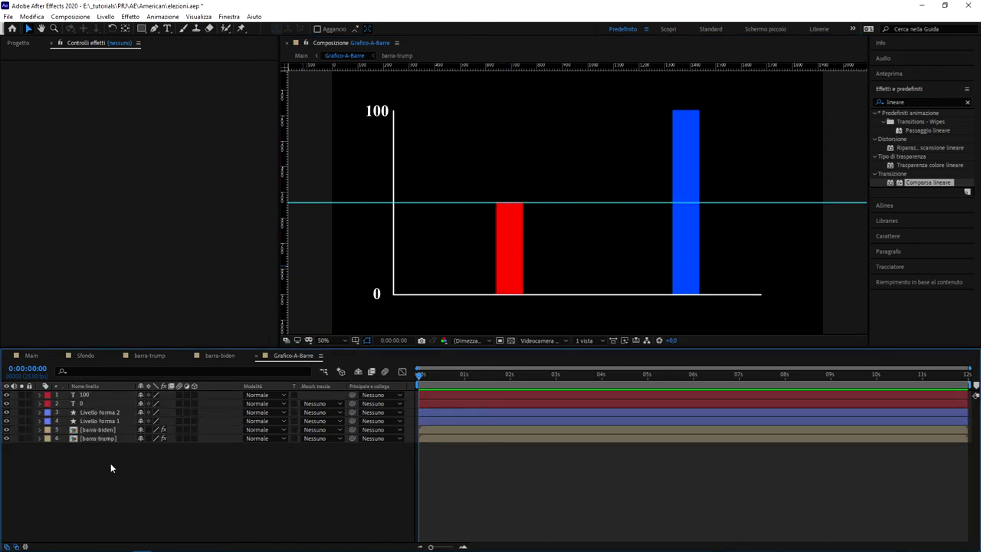
pyautogui.click(83, 401)
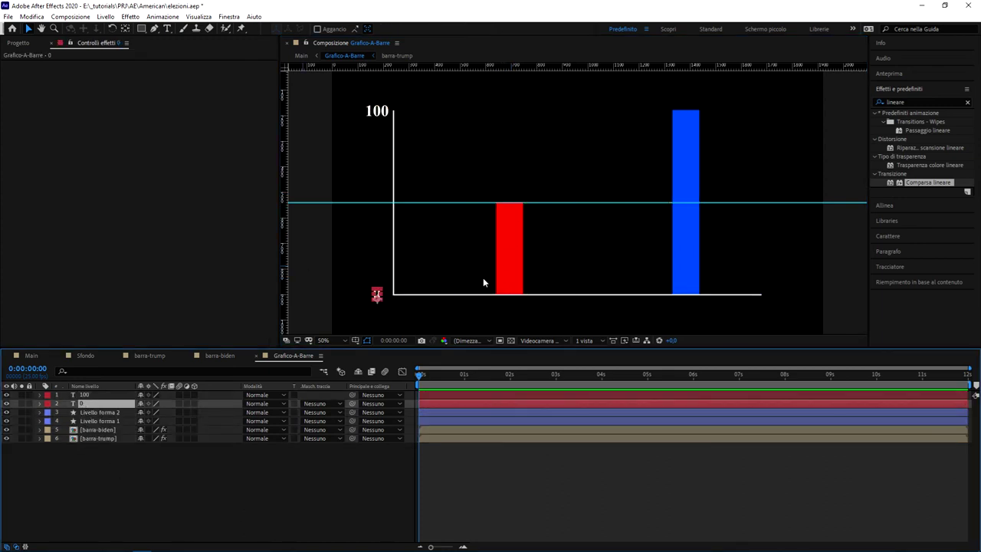
# Duplicate the 0 label, raise it to the guide, and change its text to 50.
pyautogui.hotkey('ctrl', 'd')
pyautogui.press('.')
pyautogui.moveTo(381, 282)
pyautogui.mouseDown()
pyautogui.moveTo(807, 93)
pyautogui.moveTo(627, 196)
pyautogui.mouseUp()
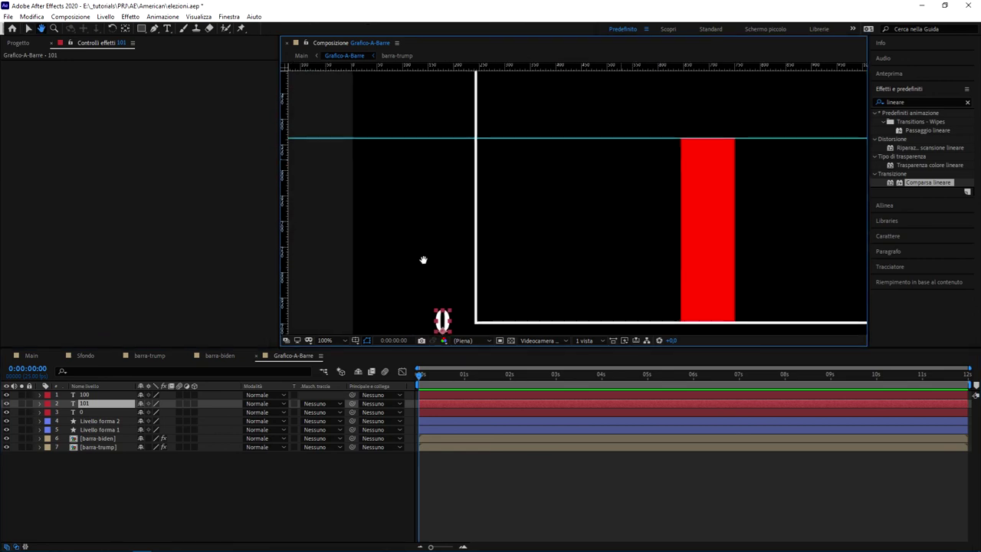
pyautogui.hotkey('shift', 'Up')
pyautogui.hotkey('shift', 'Up')
pyautogui.hotkey('shift', 'Up')
pyautogui.hotkey('shift', 'Up')
pyautogui.hotkey('shift', 'Up')
pyautogui.hotkey('shift', 'Up')
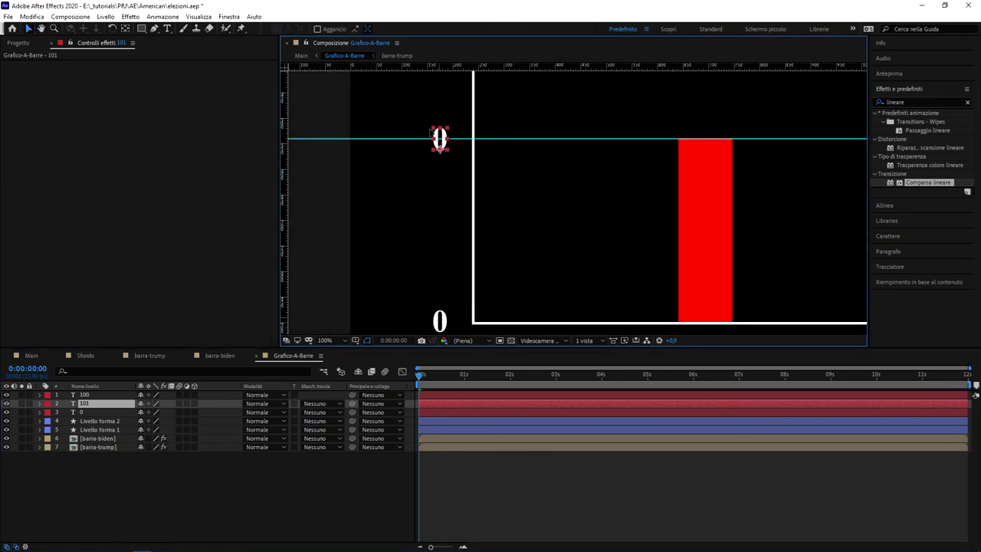
pyautogui.press('Return')
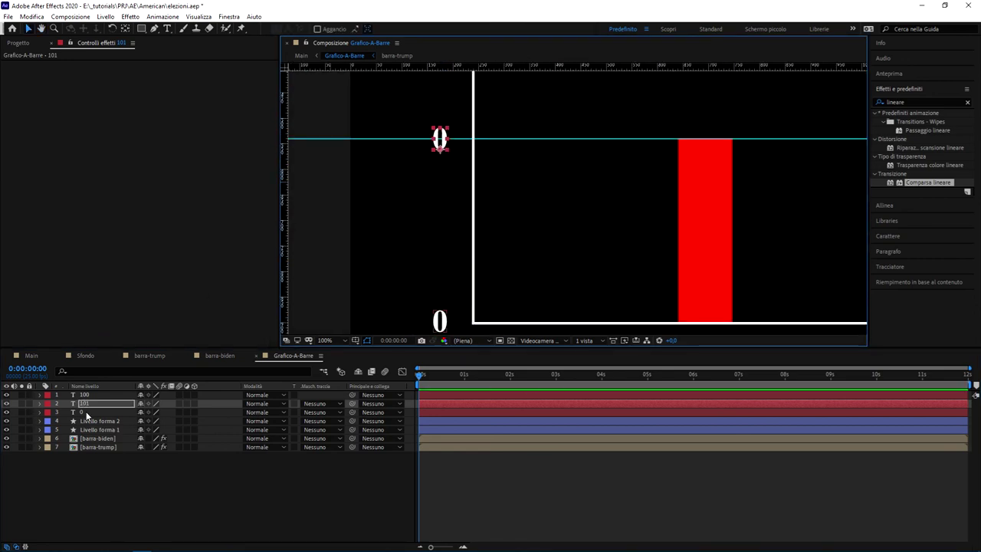
pyautogui.doubleClick(82, 405)
pyautogui.write('50')
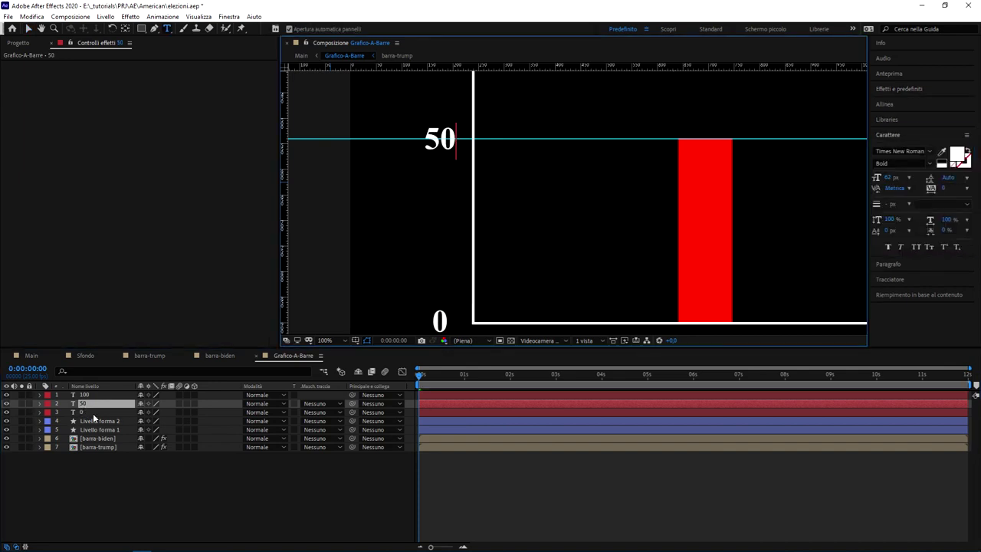
pyautogui.click(217, 487)
pyautogui.scroll(-2, 663, 244)
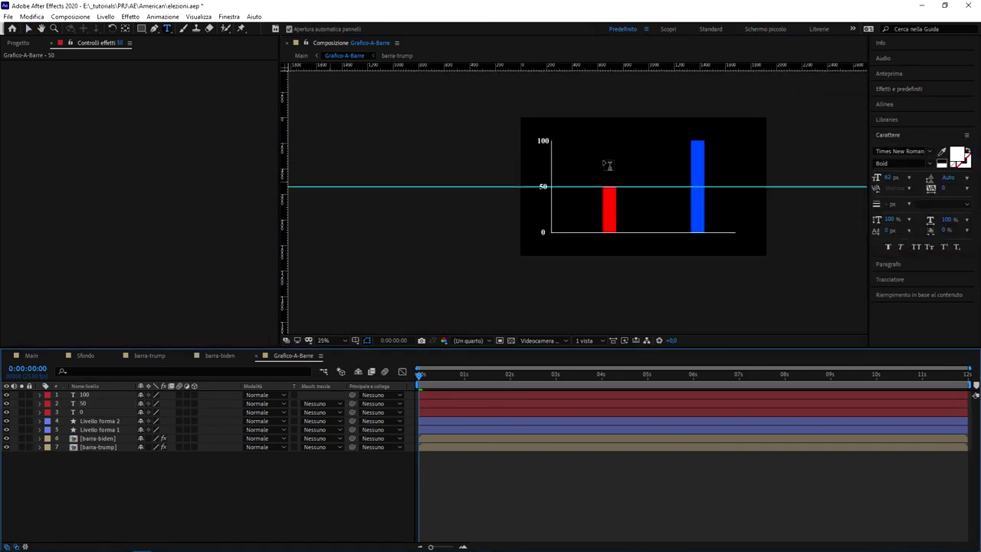
pyautogui.scroll(-2, 605, 165)
# Drag the horizontal guide back into the ruler with the Selection tool.
pyautogui.press('v')
pyautogui.moveTo(567, 211); pyautogui.dragTo(568, 65)
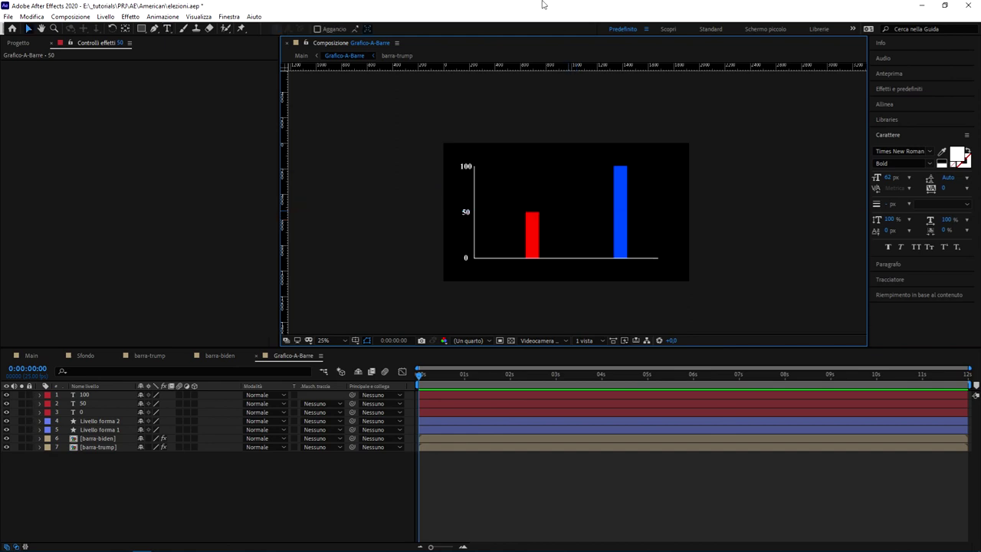
pyautogui.scroll(1, 562, 248)
pyautogui.scroll(-1, 533, 233)
# Set barra-biden's wipe completion to 50% to halve the blue bar, then back to 0%.
pyautogui.click(114, 438)
pyautogui.click(109, 447)
pyautogui.click(109, 441)
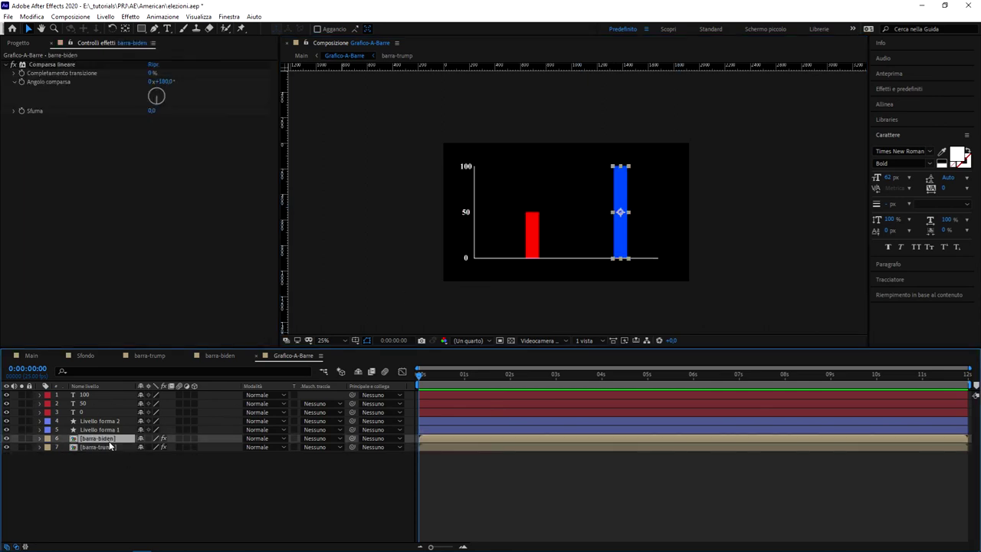
pyautogui.click(153, 73)
pyautogui.click(153, 73)
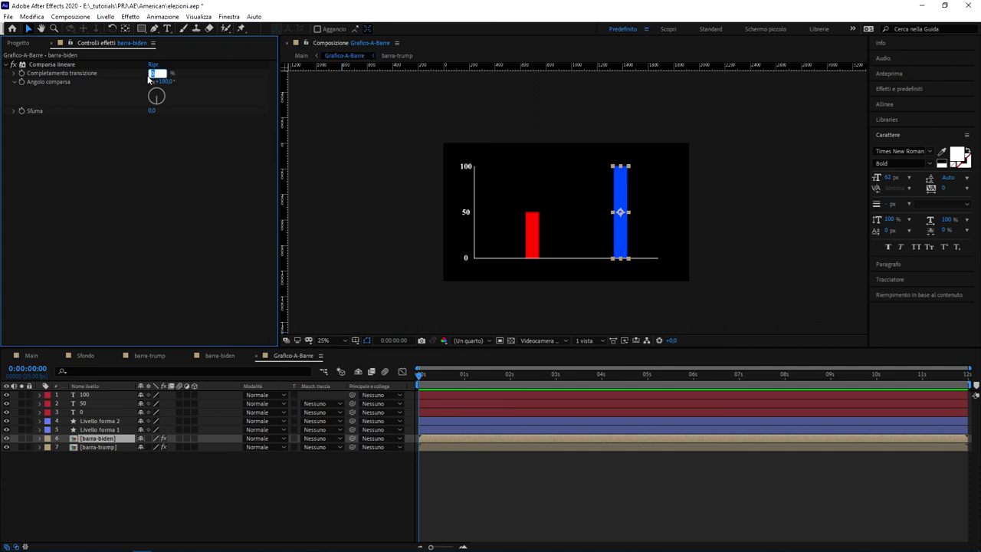
pyautogui.write('50')
pyautogui.press('Return')
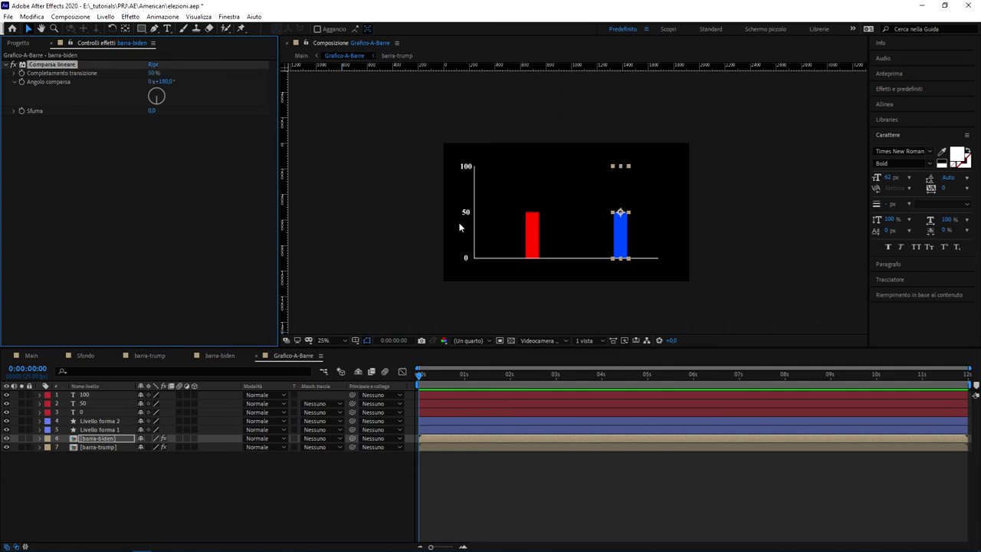
pyautogui.click(343, 486)
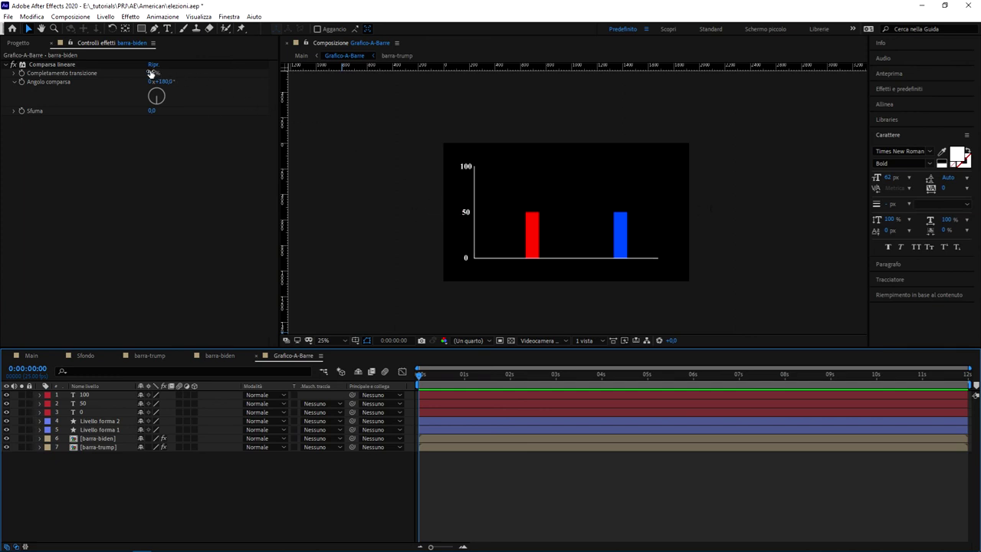
pyautogui.moveTo(153, 73); pyautogui.dragTo(110, 81)
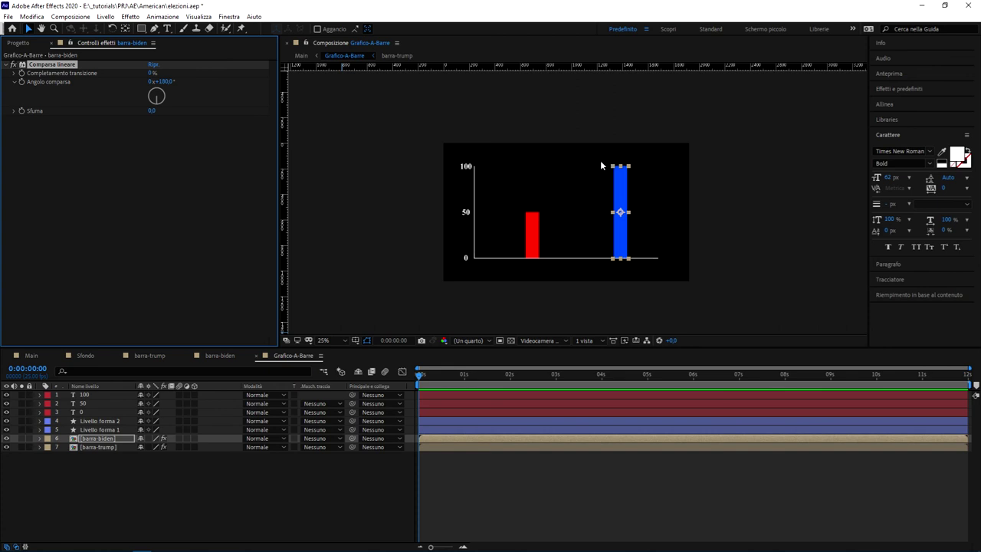
# Try 100% completion to hide the blue bar, then restore it to 0%.
pyautogui.click(153, 73)
pyautogui.write('100')
pyautogui.press('Return')
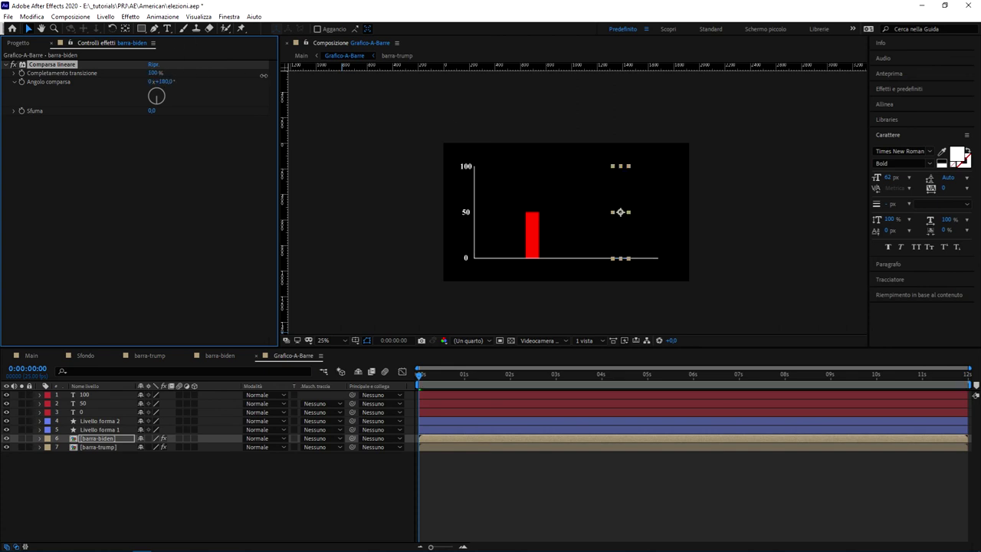
pyautogui.moveTo(154, 73); pyautogui.dragTo(115, 75)
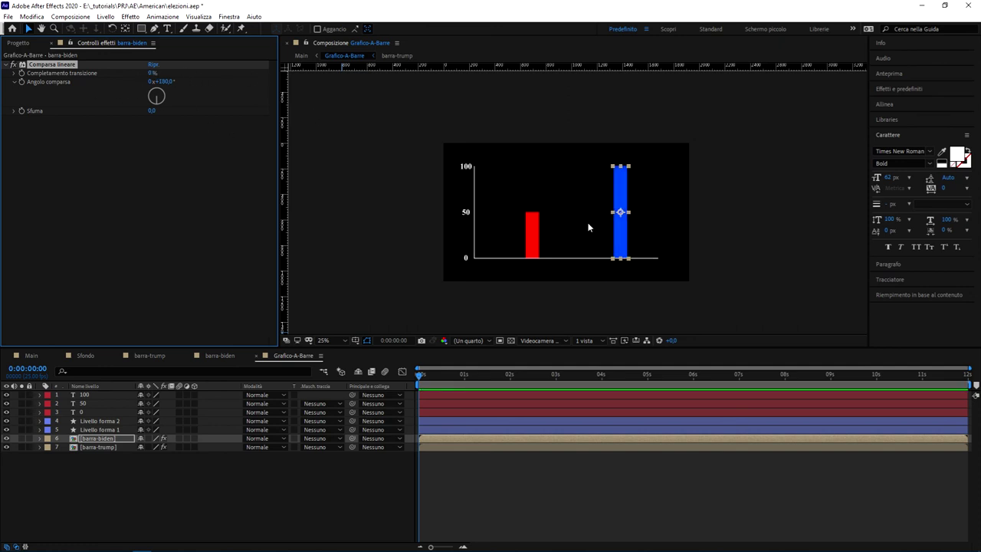
pyautogui.click(214, 497)
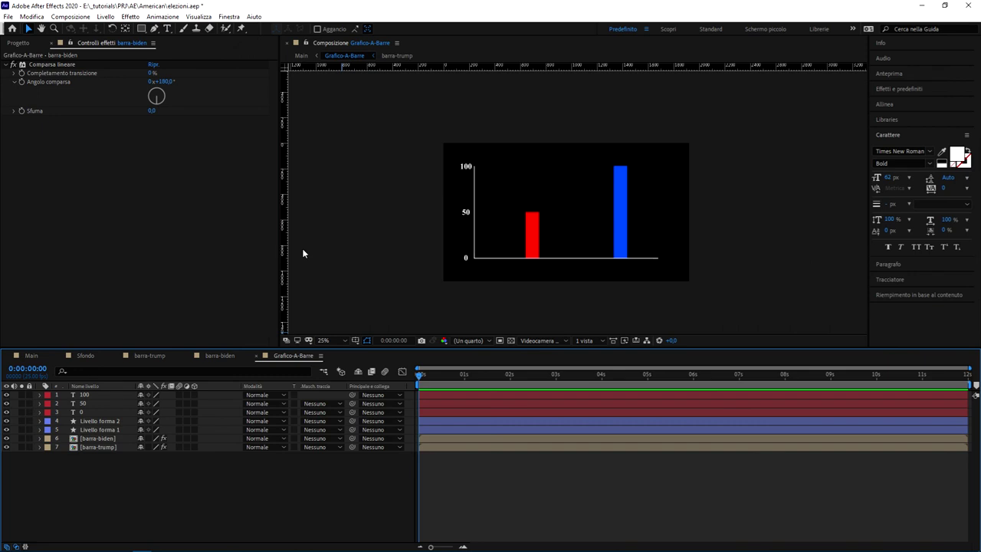
pyautogui.scroll(-3, 567, 196)
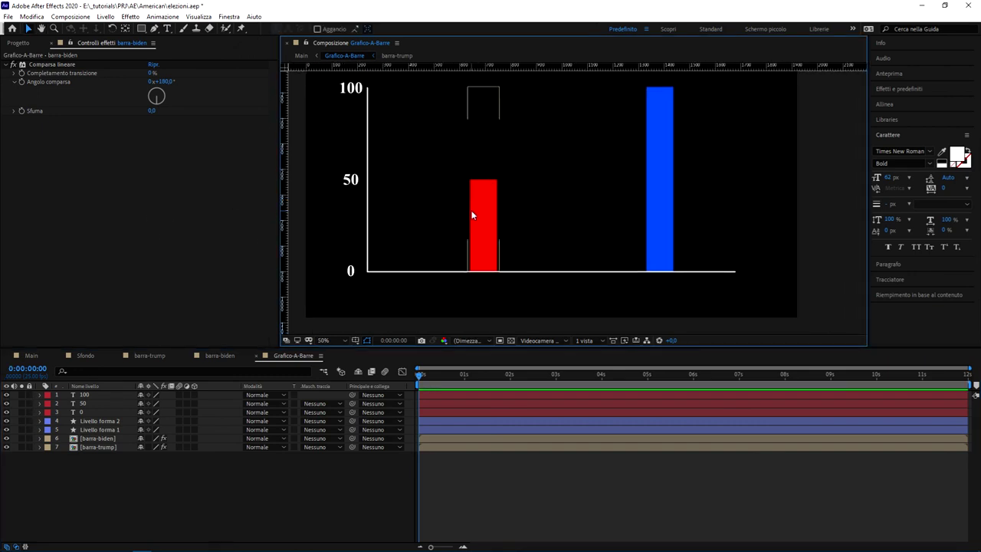
# Show the project list and select the Sfondo composition.
pyautogui.click(19, 43)
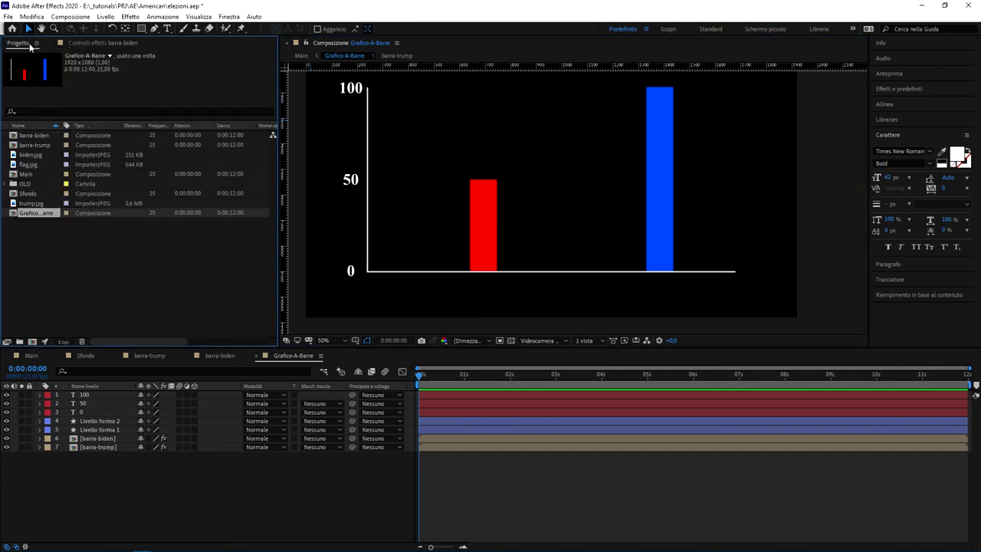
pyautogui.click(26, 203)
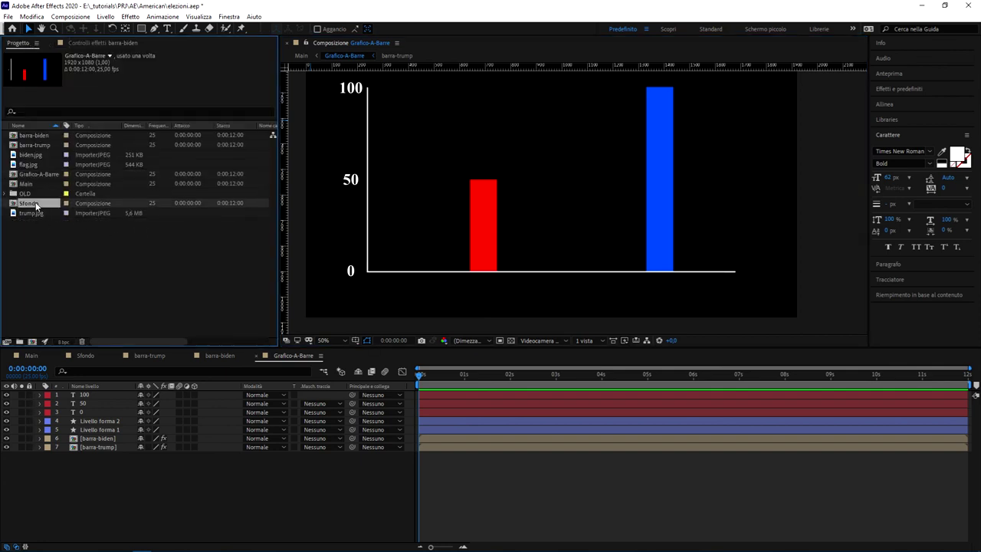
pyautogui.click(27, 194)
# Select trump.jpg and biden.jpg in the Project panel and drag them into the Grafico-A-Barre timeline.
pyautogui.click(37, 214)
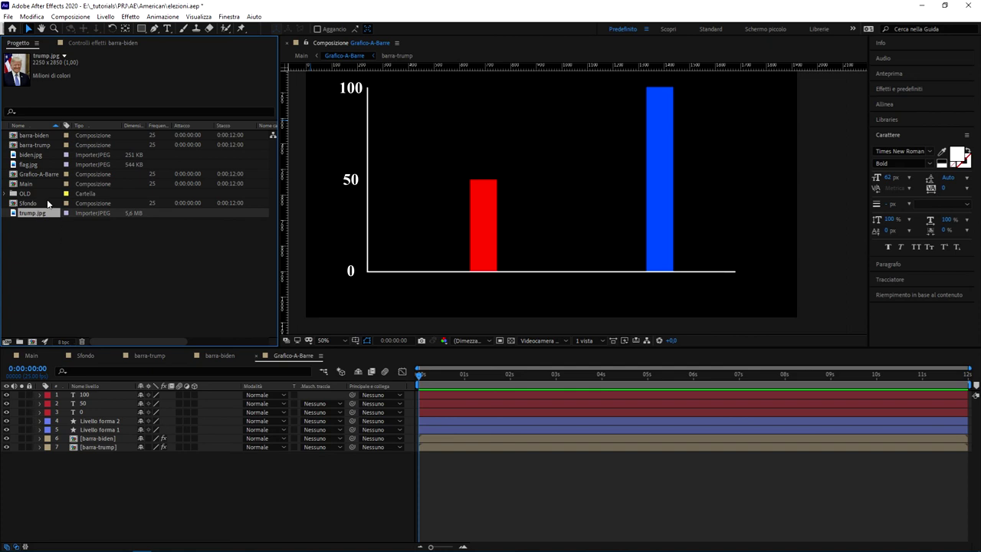
pyautogui.keyDown('ctrl'); pyautogui.click(31, 165); pyautogui.keyUp('ctrl')
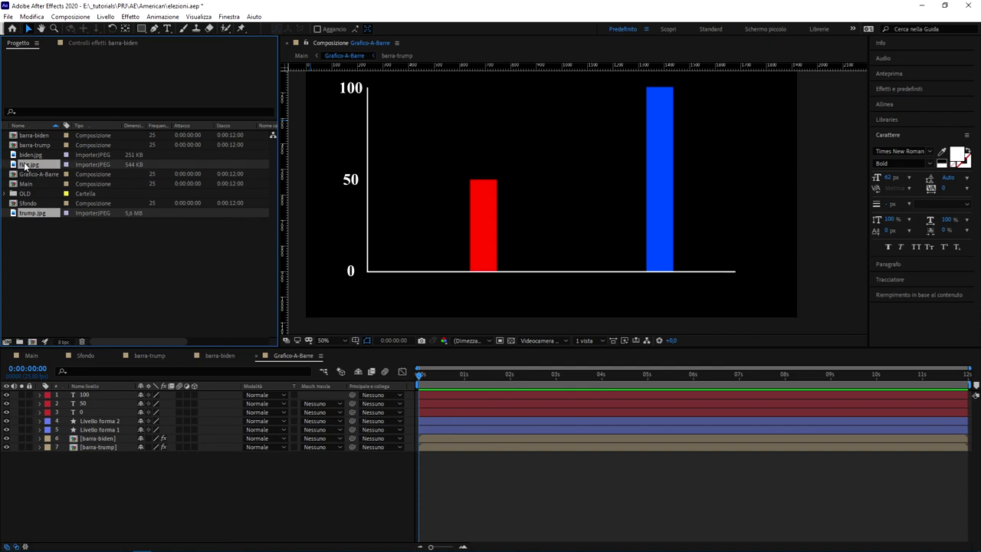
pyautogui.press('Up')
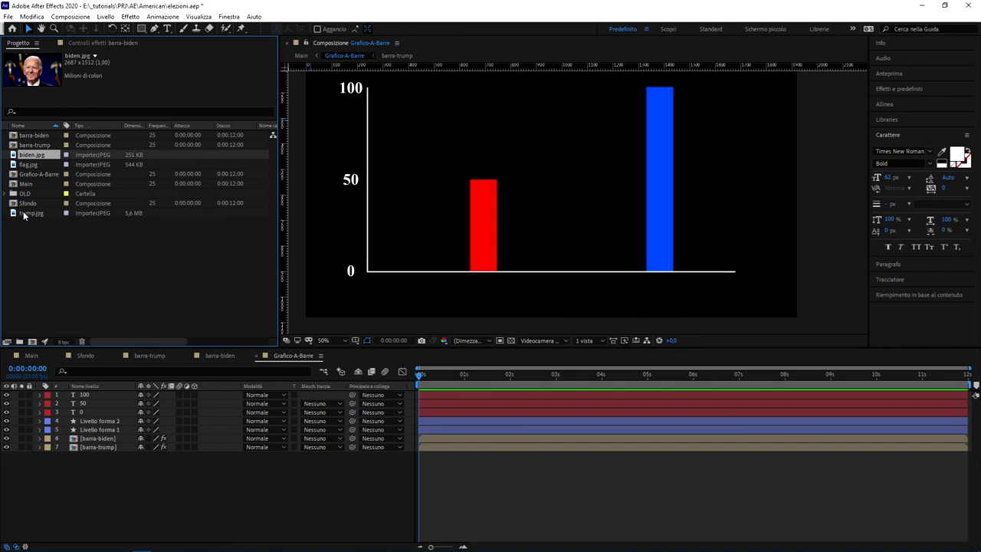
pyautogui.keyDown('ctrl'); pyautogui.click(24, 213); pyautogui.keyUp('ctrl')
pyautogui.moveTo(24, 214); pyautogui.dragTo(199, 390)
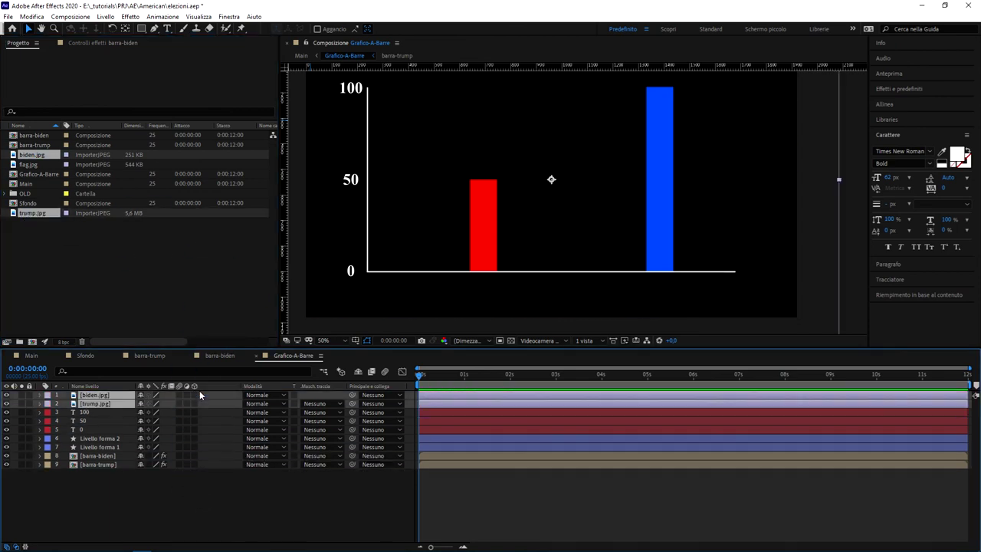
# Scale the biden.jpg layer down to 37%.
pyautogui.click(162, 486)
pyautogui.click(97, 396)
pyautogui.press('s')
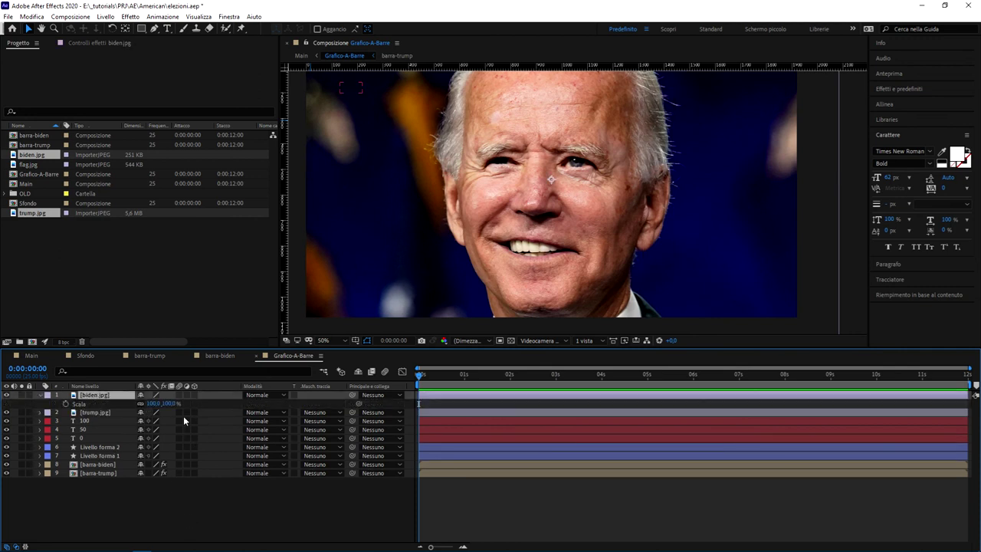
pyautogui.moveTo(154, 403); pyautogui.dragTo(125, 412)
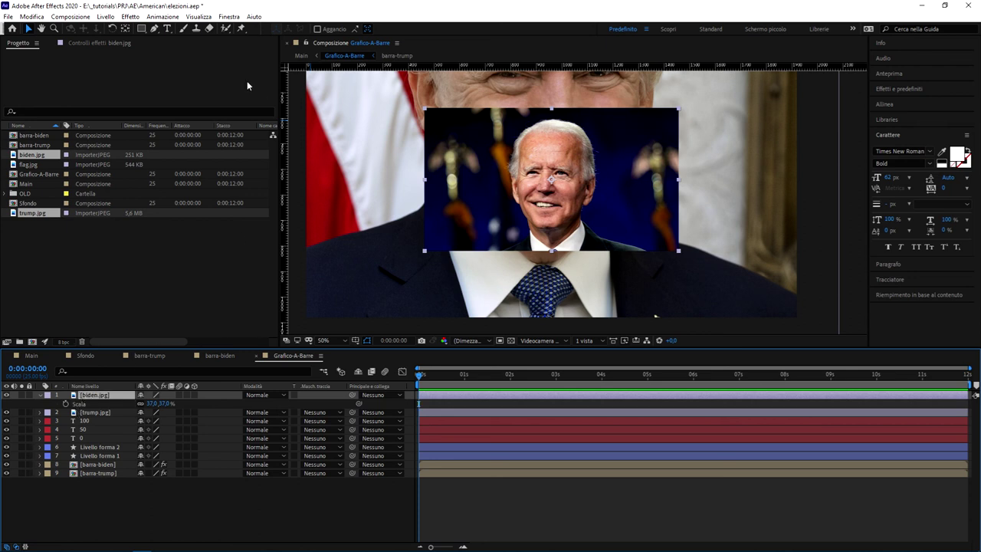
pyautogui.click(140, 29)
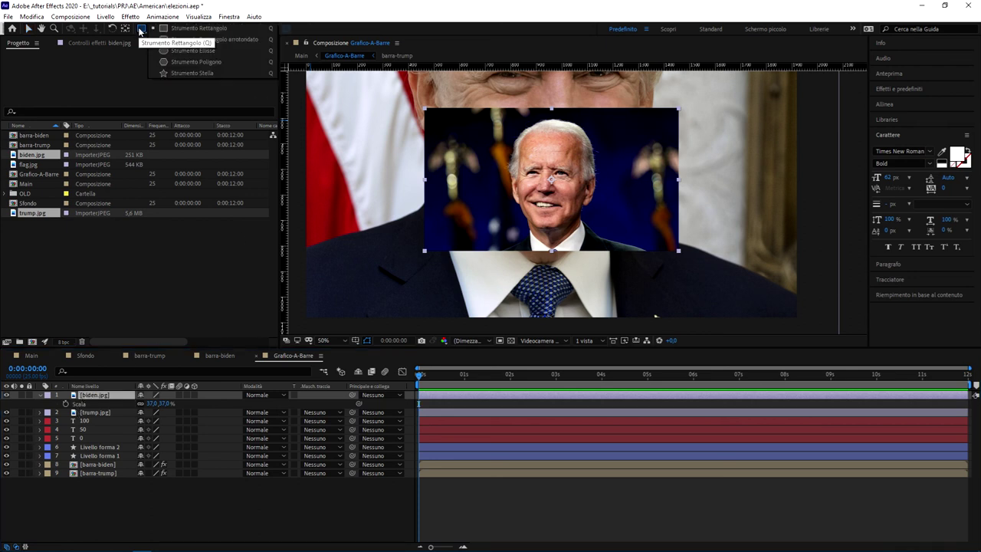
# Draw an elliptical mask around Biden's face, then drag biden.jpg below all other layers.
pyautogui.click(235, 51)
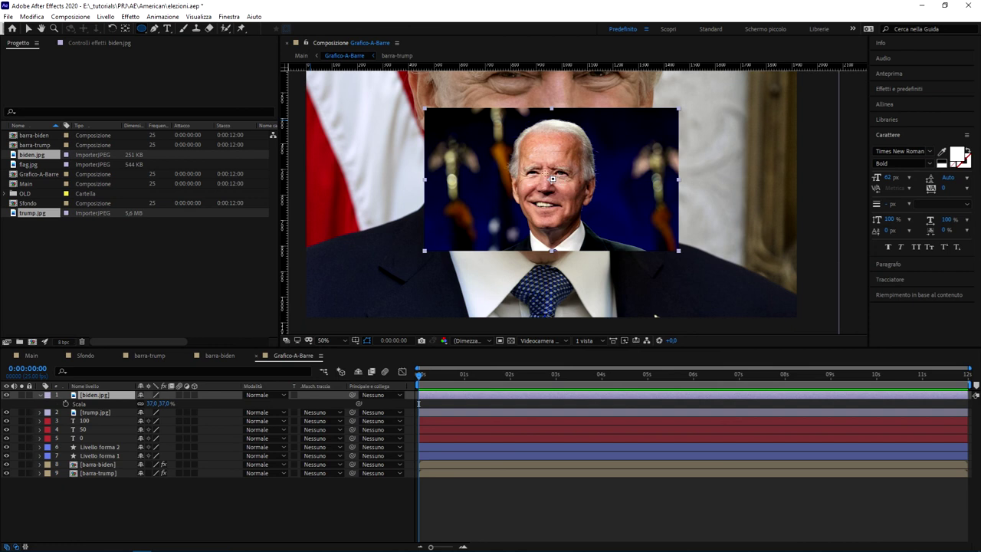
pyautogui.moveTo(551, 179); pyautogui.dragTo(611, 239)
pyautogui.moveTo(610, 201); pyautogui.dragTo(613, 200)
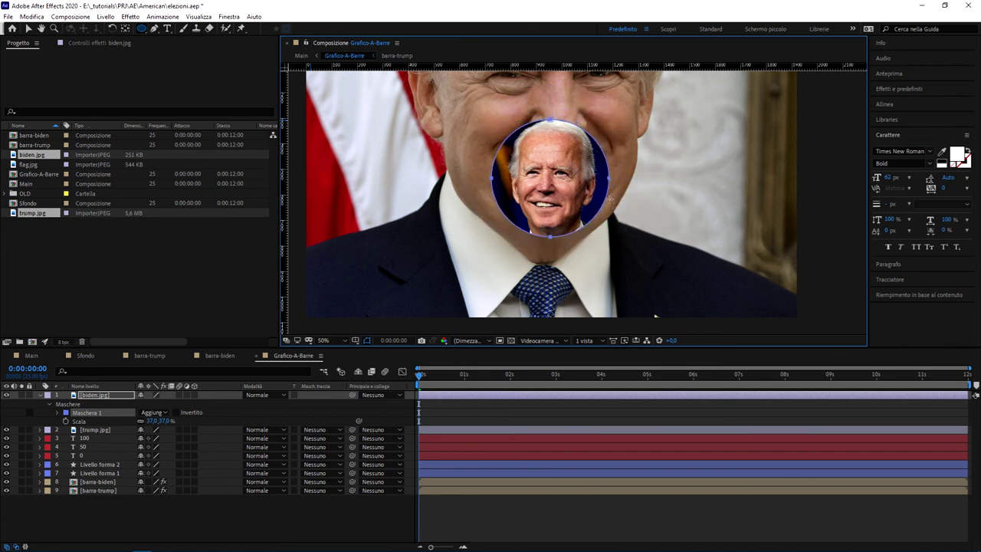
pyautogui.press('v')
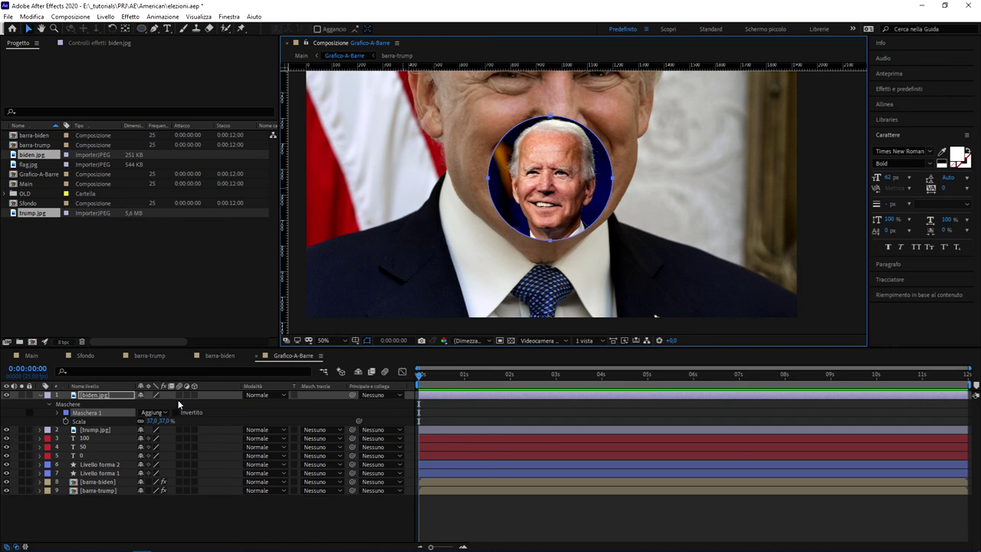
pyautogui.moveTo(107, 399); pyautogui.dragTo(129, 492)
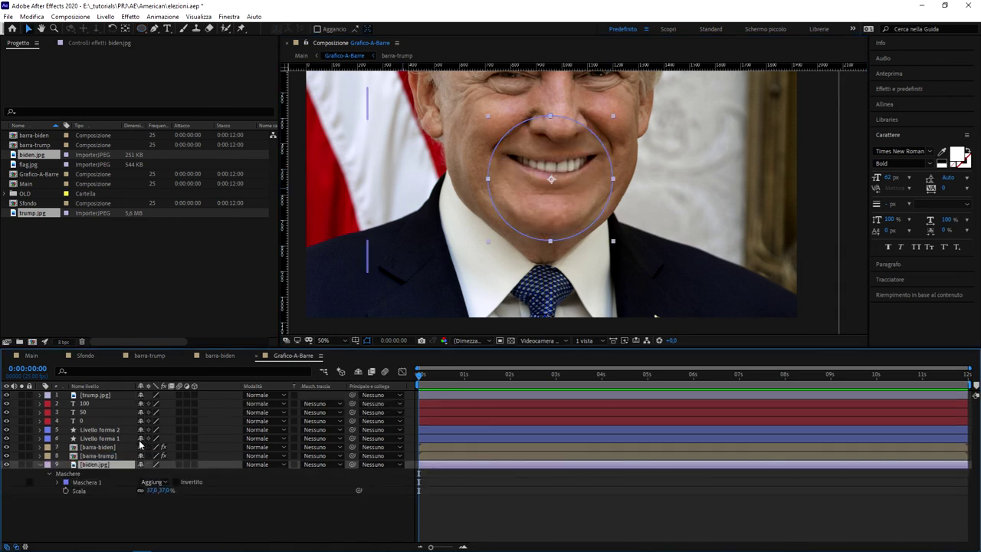
# Scale the trump.jpg layer down to 35%.
pyautogui.click(97, 396)
pyautogui.scroll(-2, 613, 138)
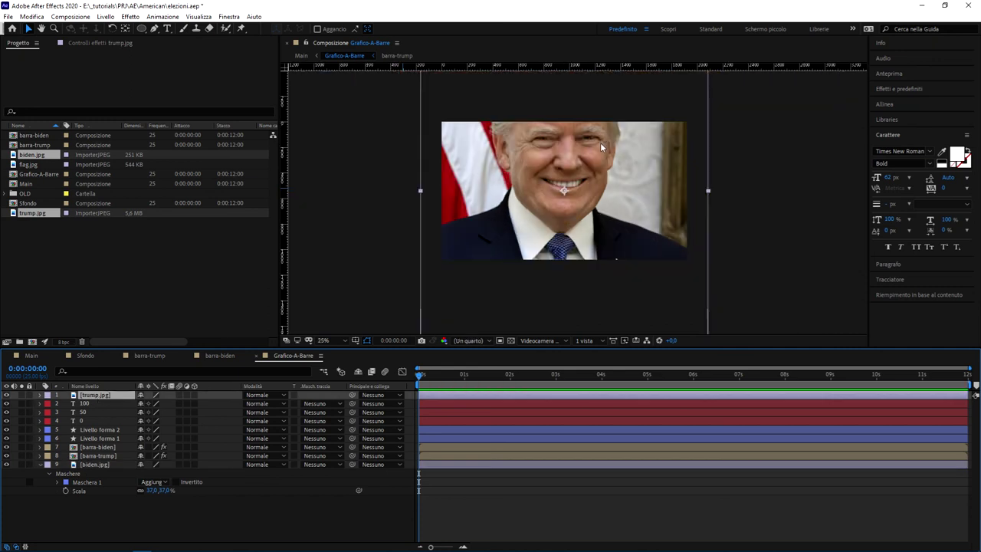
pyautogui.press('s')
pyautogui.moveTo(151, 403); pyautogui.dragTo(128, 412)
pyautogui.scroll(2, 410, 207)
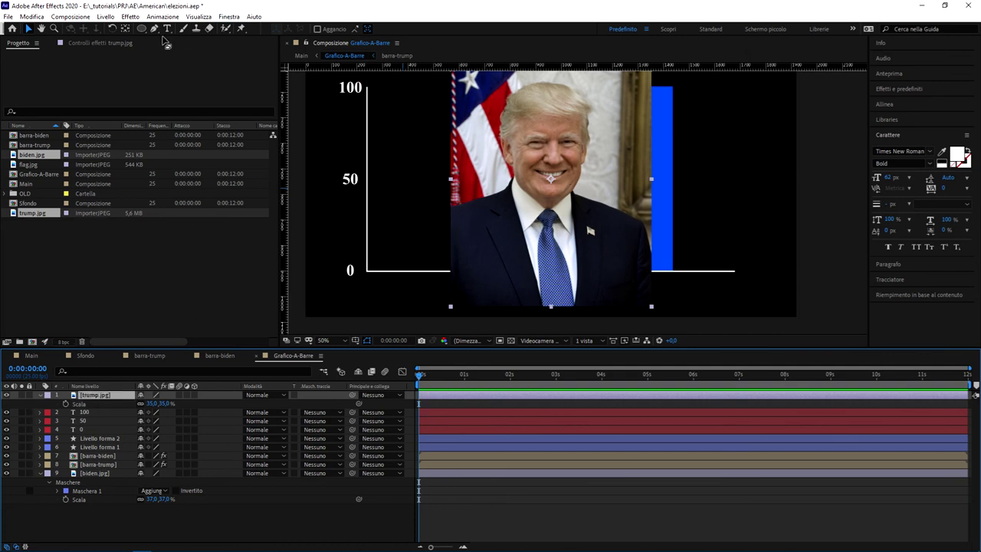
# Draw an elliptical mask around Trump's face on the trump.jpg layer.
pyautogui.click(141, 30)
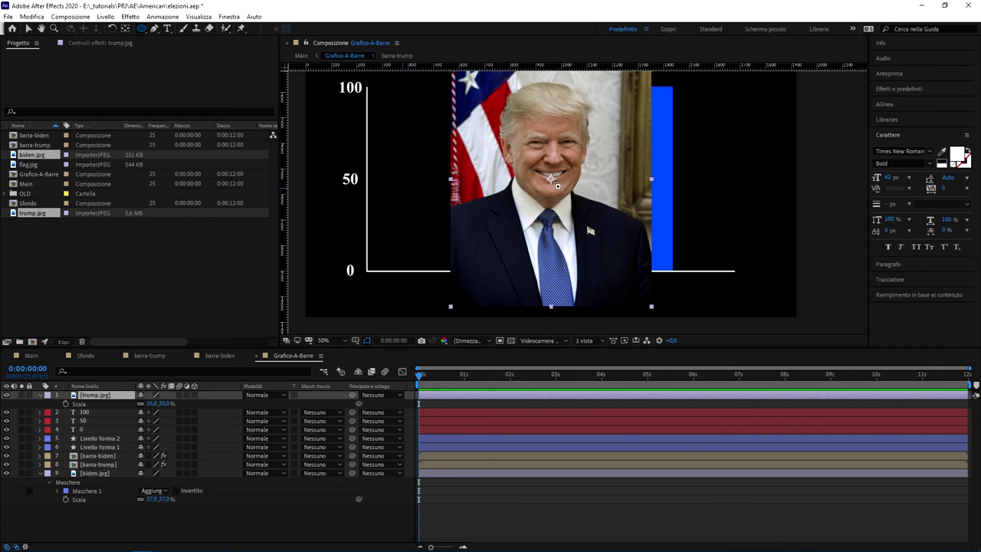
pyautogui.moveTo(549, 141); pyautogui.dragTo(629, 217)
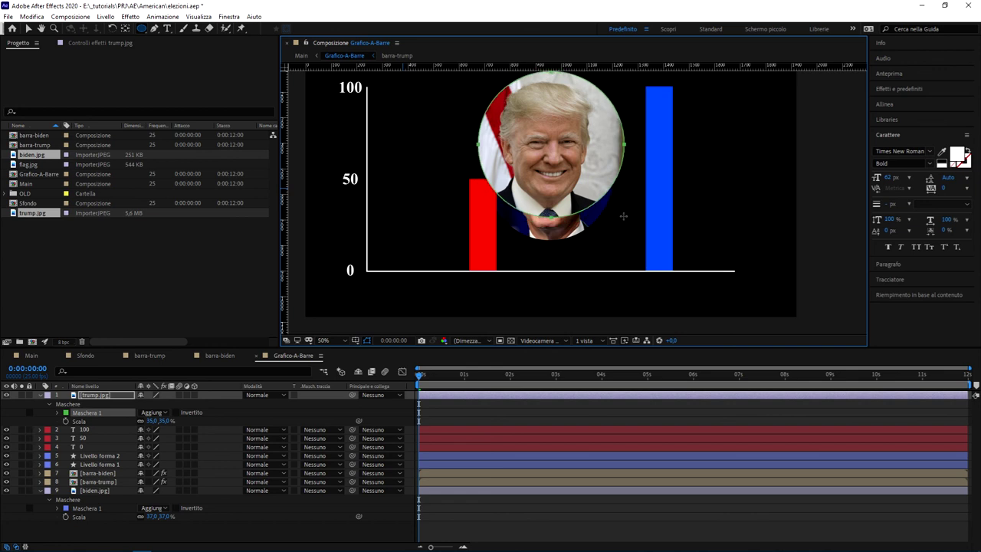
pyautogui.press('v')
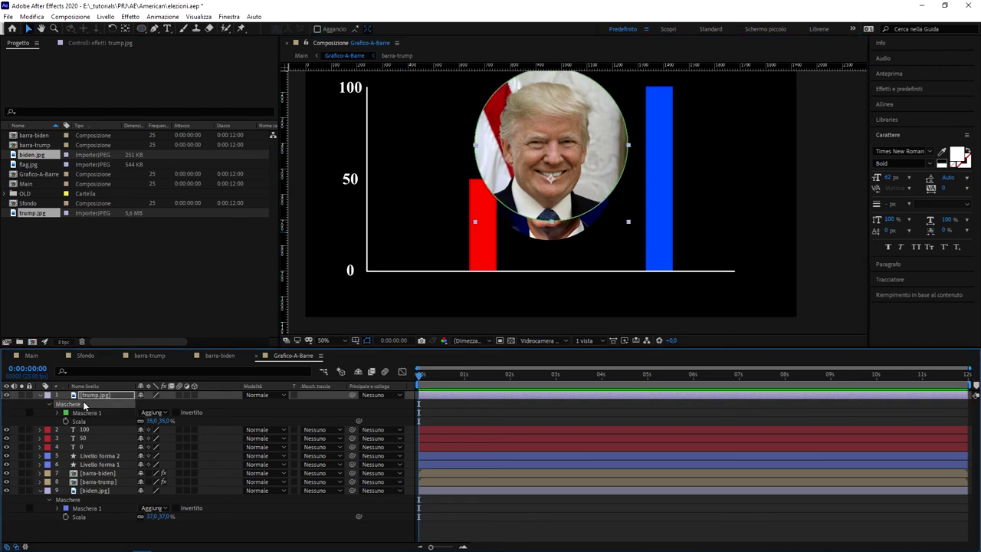
# Shrink the Trump portrait to 8% and place it below the red bar.
pyautogui.press('m')
pyautogui.press('s')
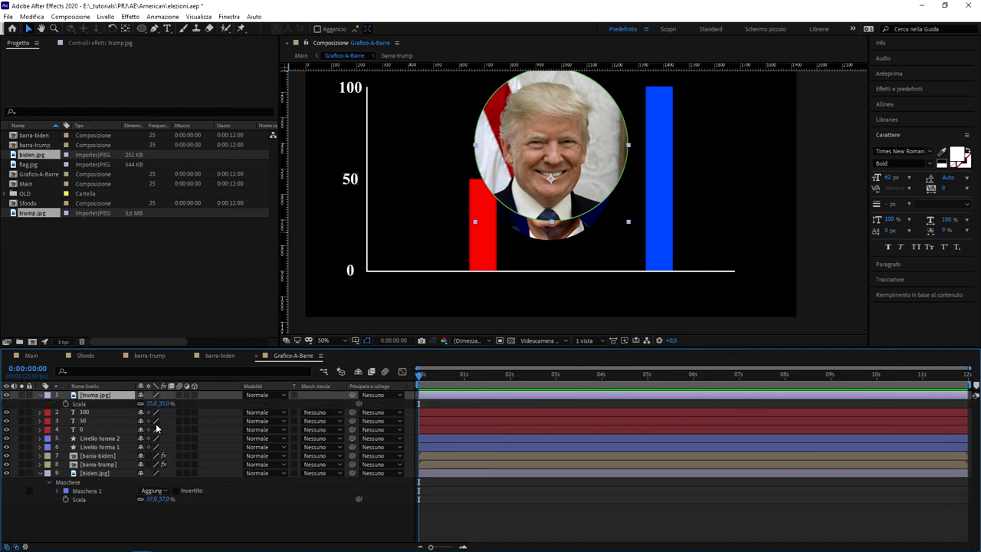
pyautogui.moveTo(153, 404); pyautogui.dragTo(143, 411)
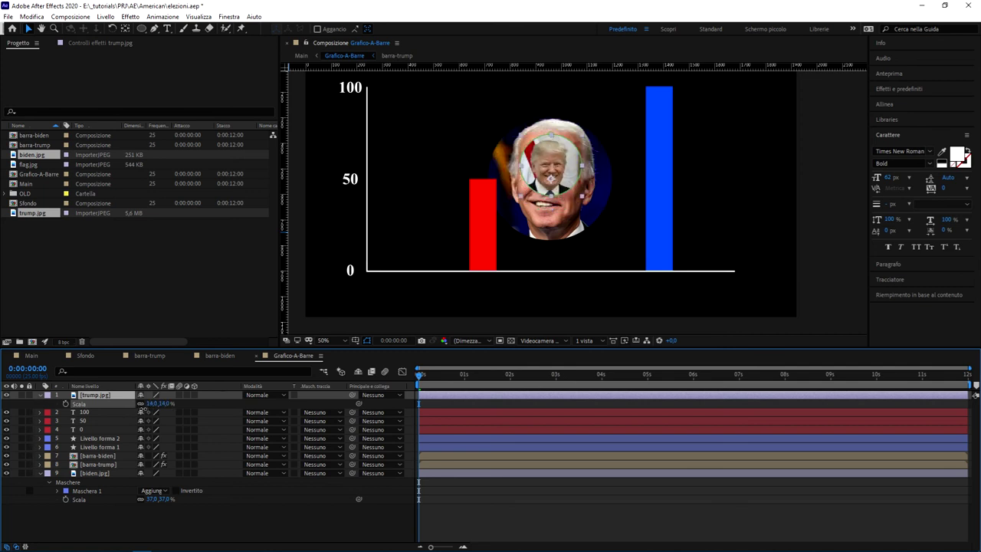
pyautogui.moveTo(552, 176); pyautogui.dragTo(482, 285)
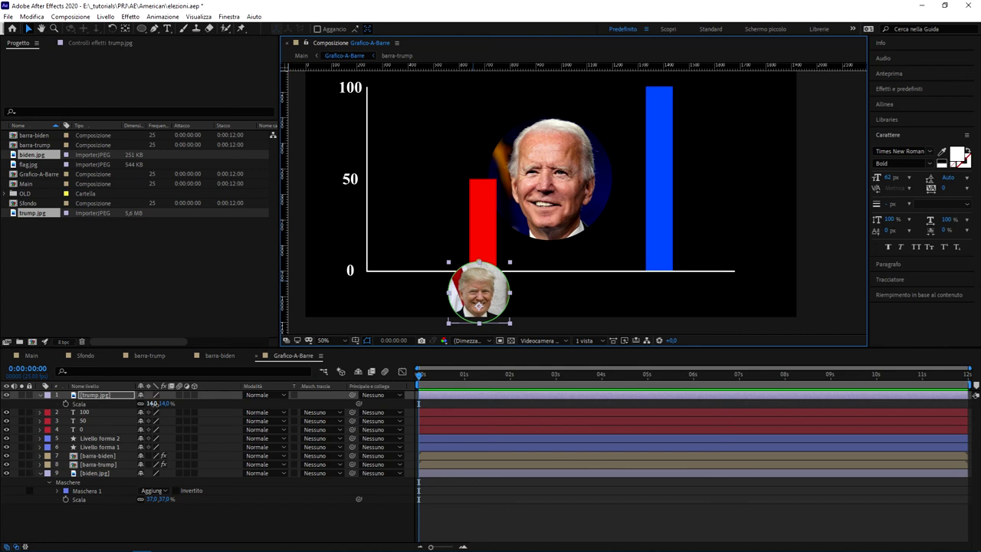
pyautogui.moveTo(149, 403); pyautogui.dragTo(143, 403)
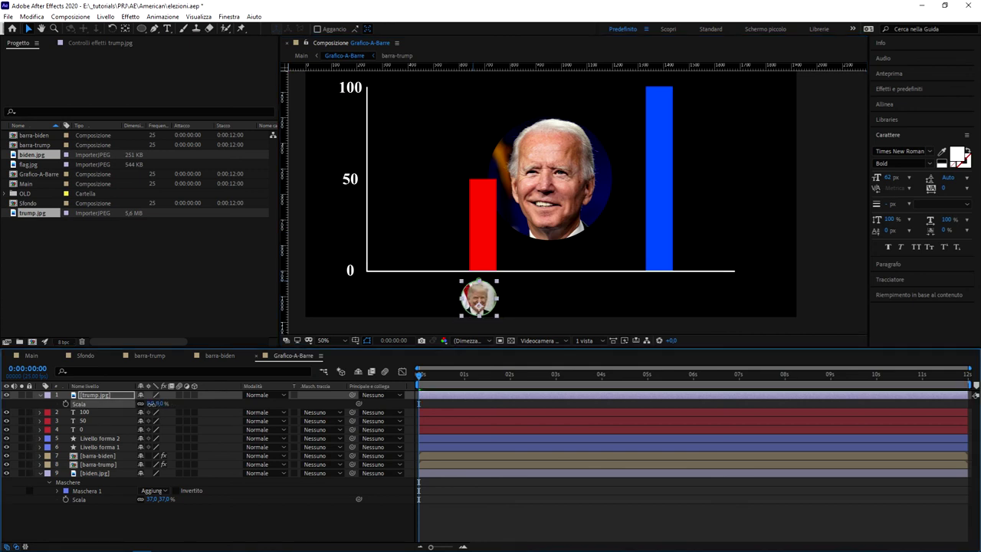
pyautogui.moveTo(481, 291); pyautogui.dragTo(483, 288)
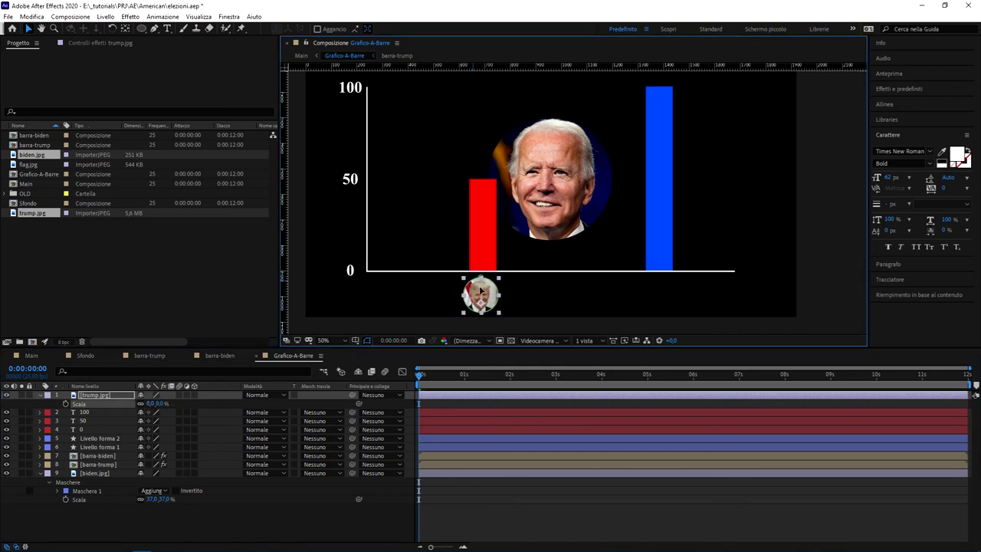
# Move the Biden portrait down beside the blue bar and scale it to 17%.
pyautogui.moveTo(599, 163); pyautogui.dragTo(675, 243)
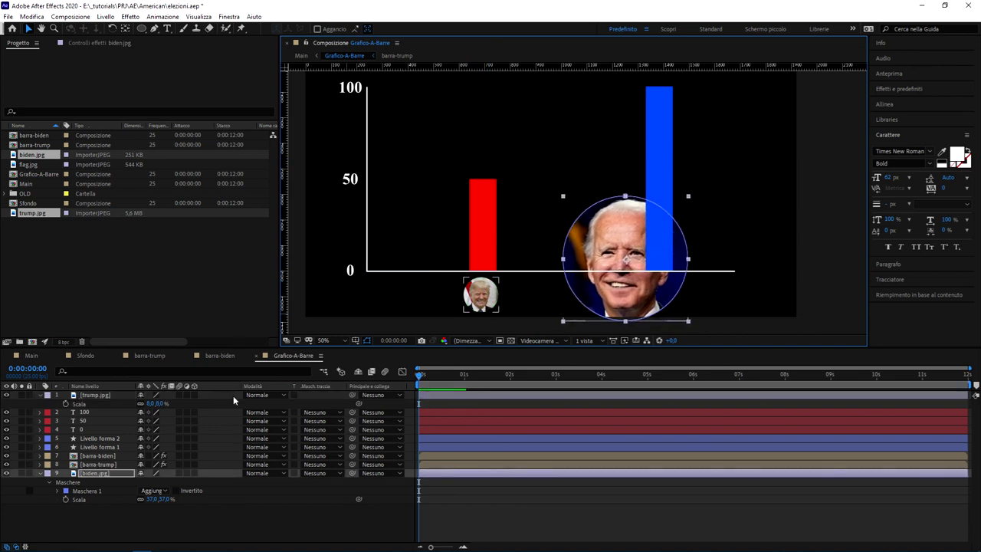
pyautogui.press('p')
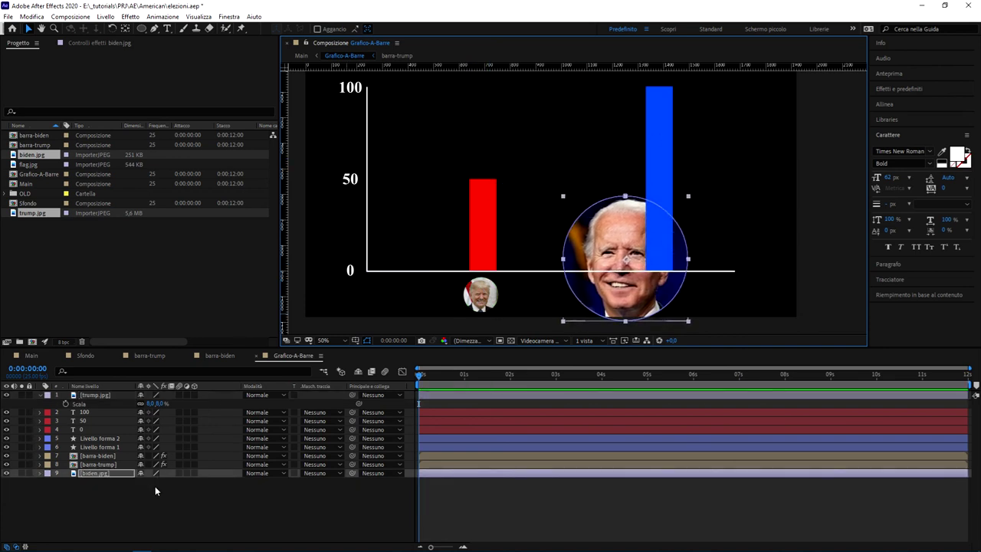
pyautogui.moveTo(143, 490); pyautogui.dragTo(109, 496)
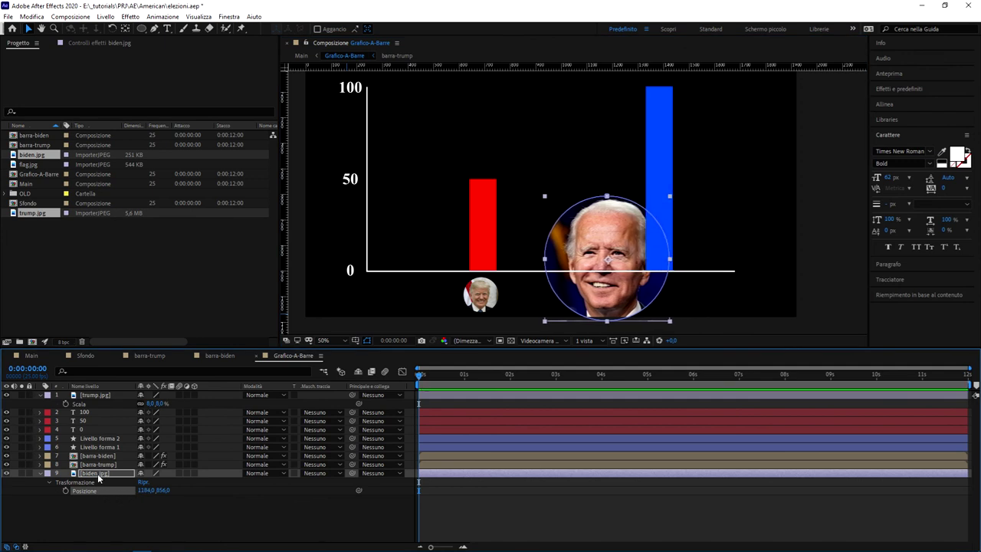
pyautogui.press('s')
pyautogui.moveTo(163, 481); pyautogui.dragTo(148, 489)
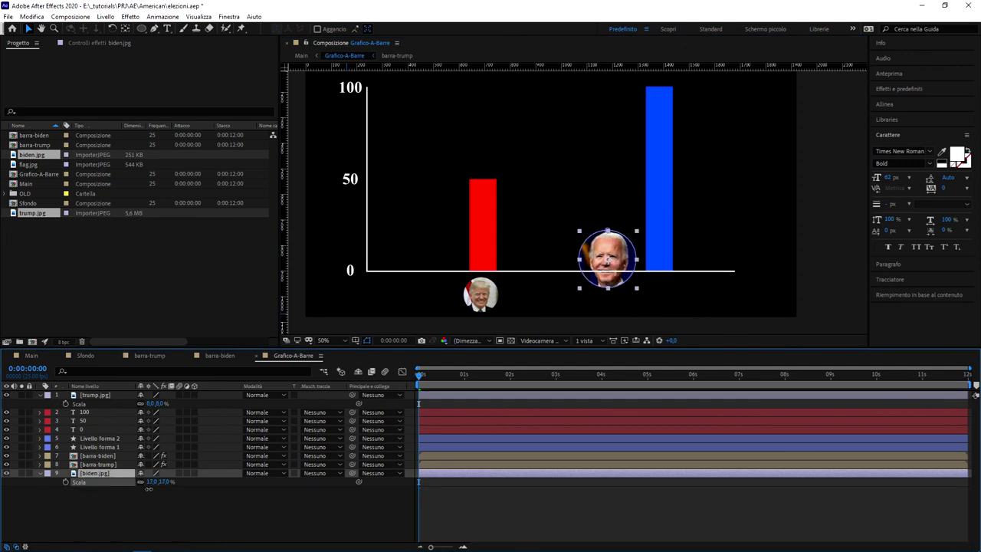
pyautogui.press('.')
pyautogui.press('.')
pyautogui.scroll(-2, 558, 99)
# Put biden.jpg on top at 50% opacity over Trump's portrait and match its scale.
pyautogui.moveTo(657, 141)
pyautogui.mouseDown()
pyautogui.moveTo(459, 221)
pyautogui.moveTo(485, 220)
pyautogui.mouseUp()
pyautogui.moveTo(147, 481); pyautogui.dragTo(164, 481)
pyautogui.moveTo(90, 476); pyautogui.dragTo(121, 392)
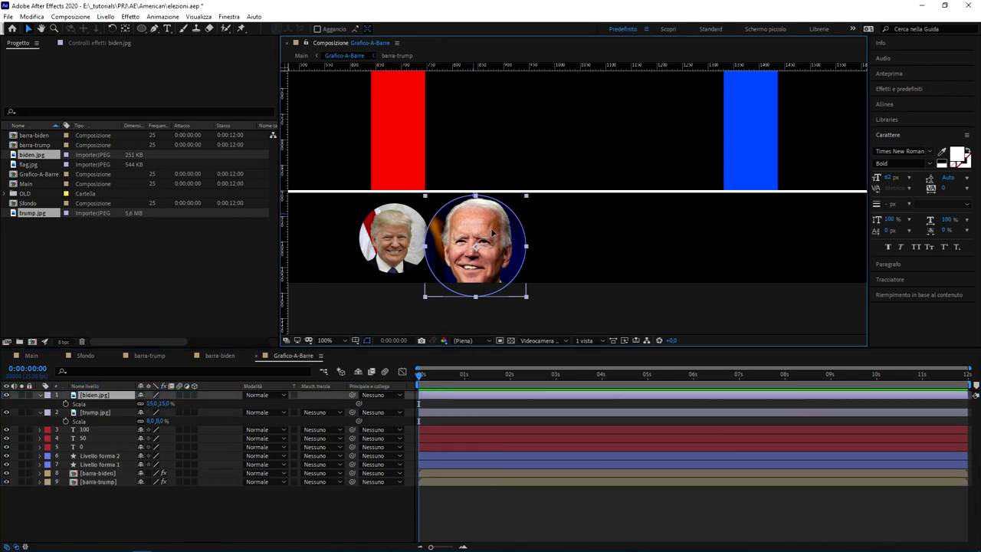
pyautogui.moveTo(502, 239); pyautogui.dragTo(416, 232)
pyautogui.press('t')
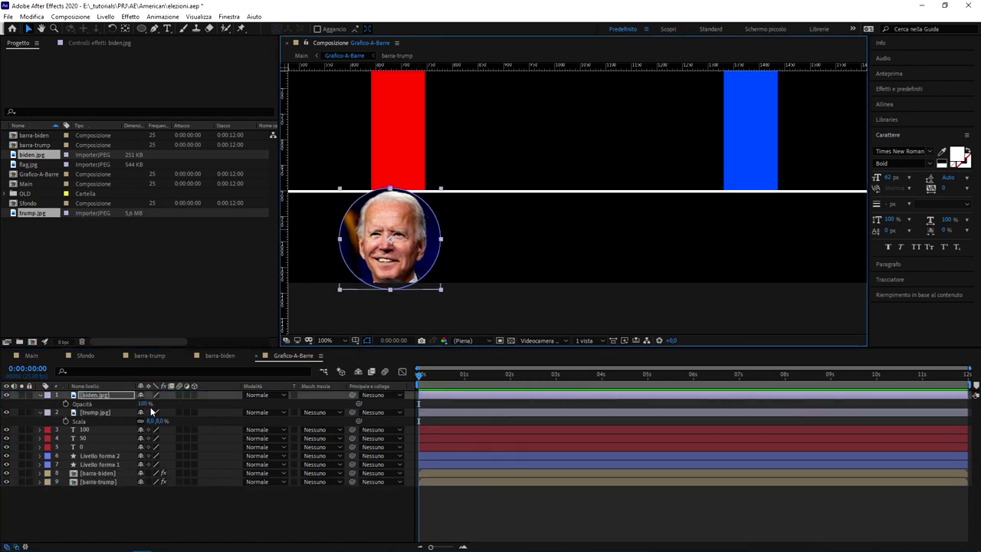
pyautogui.click(146, 403)
pyautogui.write('50')
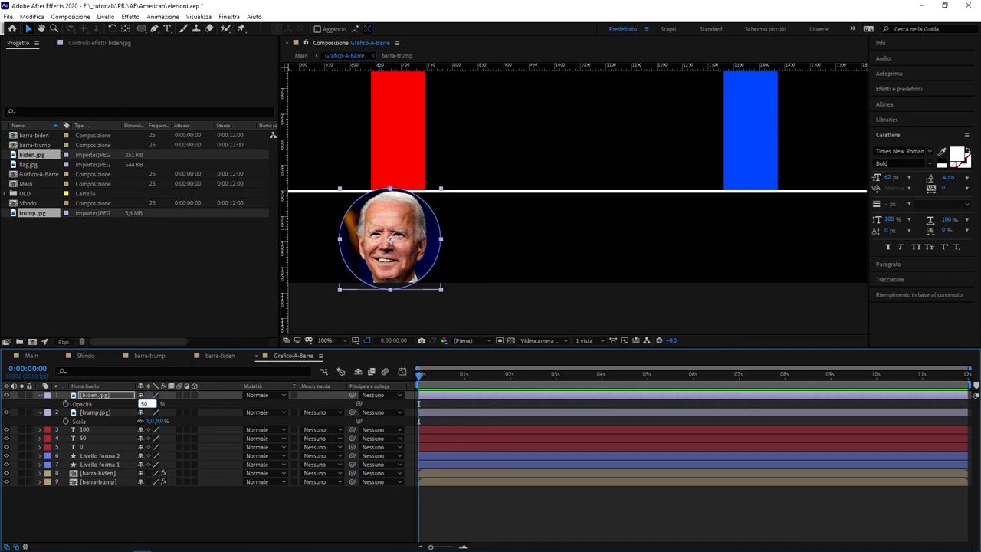
pyautogui.press('Return')
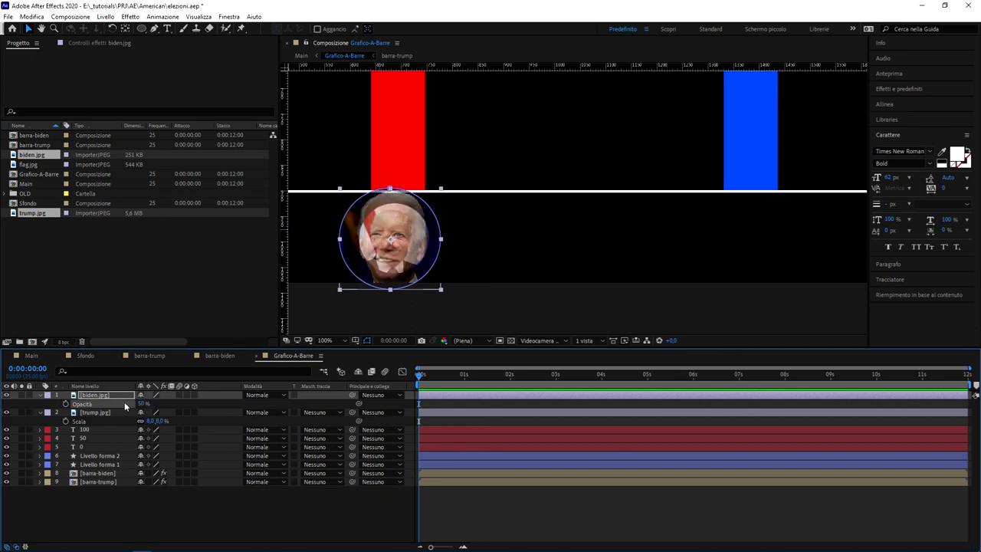
pyautogui.press('s')
pyautogui.moveTo(149, 403); pyautogui.dragTo(150, 406)
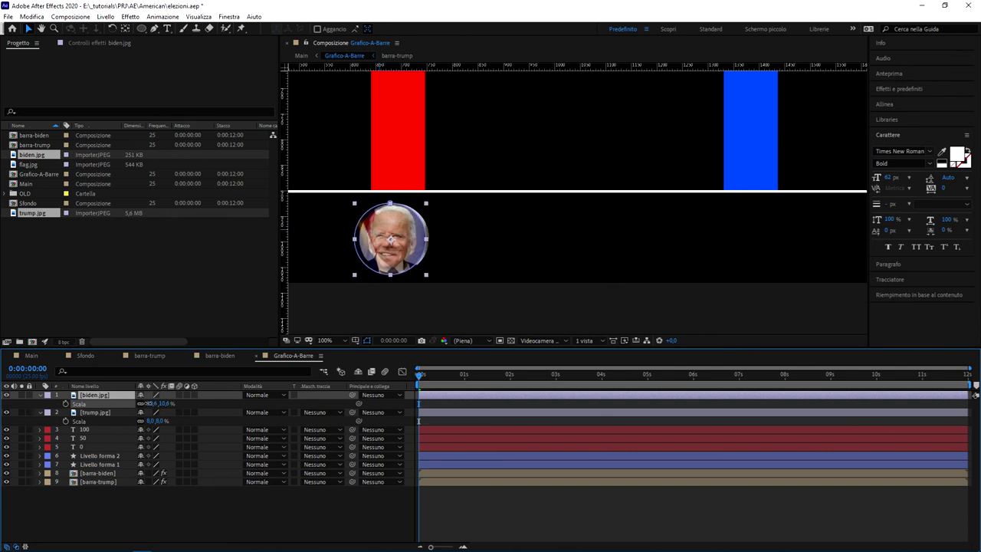
pyautogui.moveTo(408, 227); pyautogui.dragTo(413, 227)
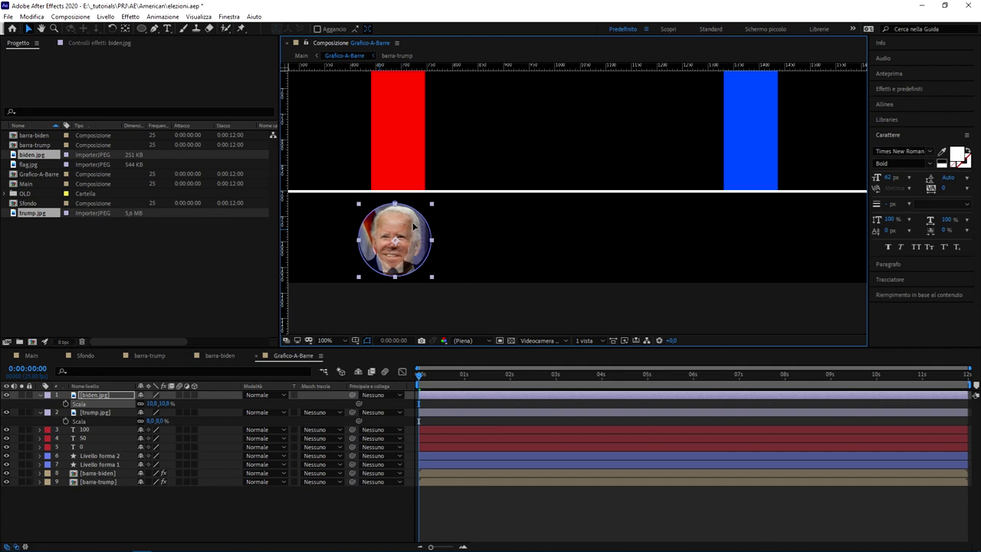
# Restore Biden's opacity to 100%, move him under the blue bar, and raise both portraits slightly.
pyautogui.click(112, 394)
pyautogui.press('t')
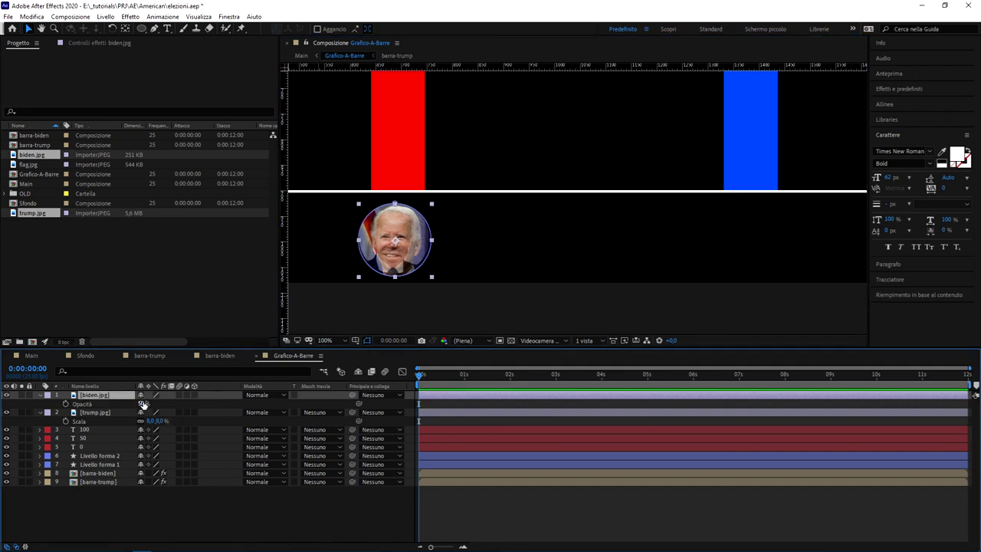
pyautogui.moveTo(143, 403); pyautogui.dragTo(180, 403)
pyautogui.moveTo(401, 227); pyautogui.dragTo(754, 232)
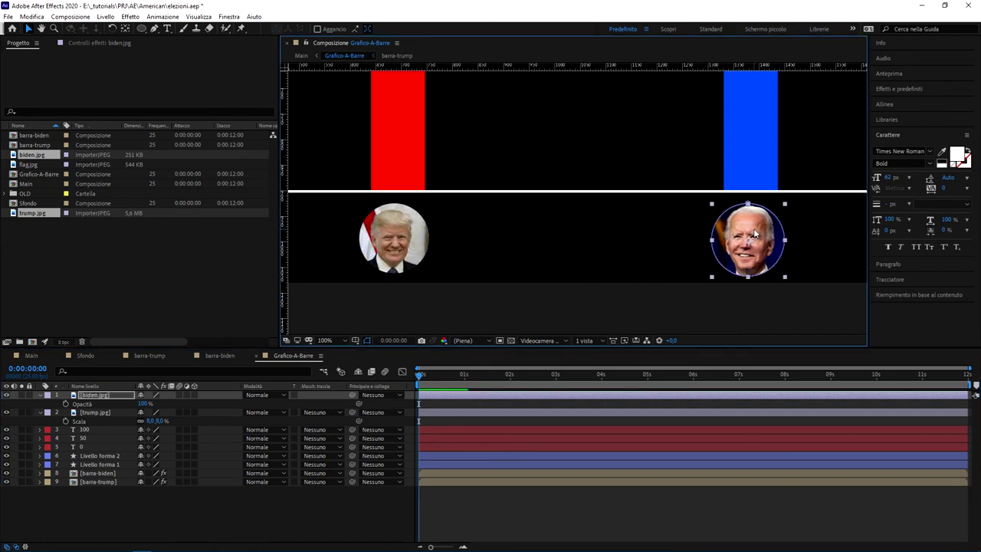
pyautogui.keyDown('shift'); pyautogui.click(405, 236); pyautogui.keyUp('shift')
pyautogui.moveTo(405, 235); pyautogui.dragTo(406, 228)
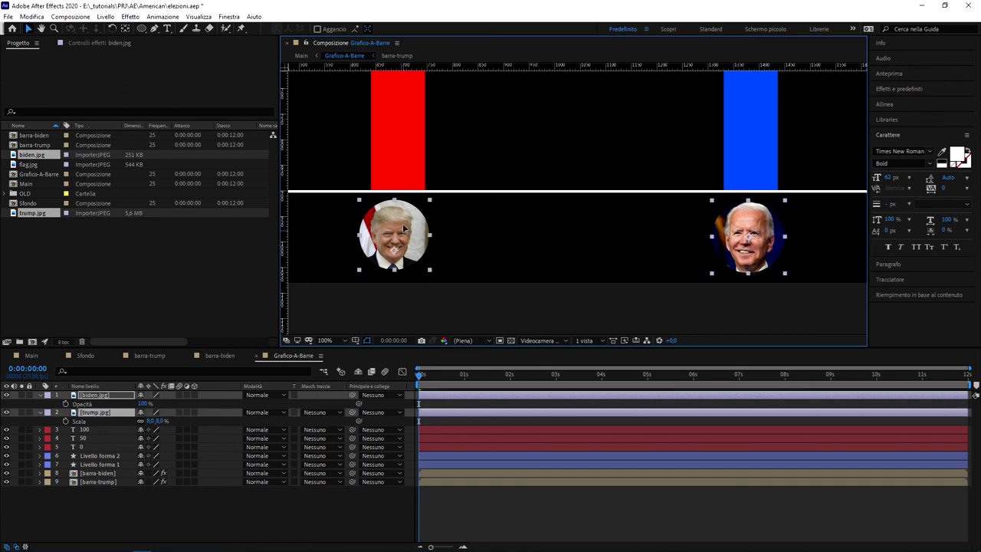
pyautogui.click(631, 301)
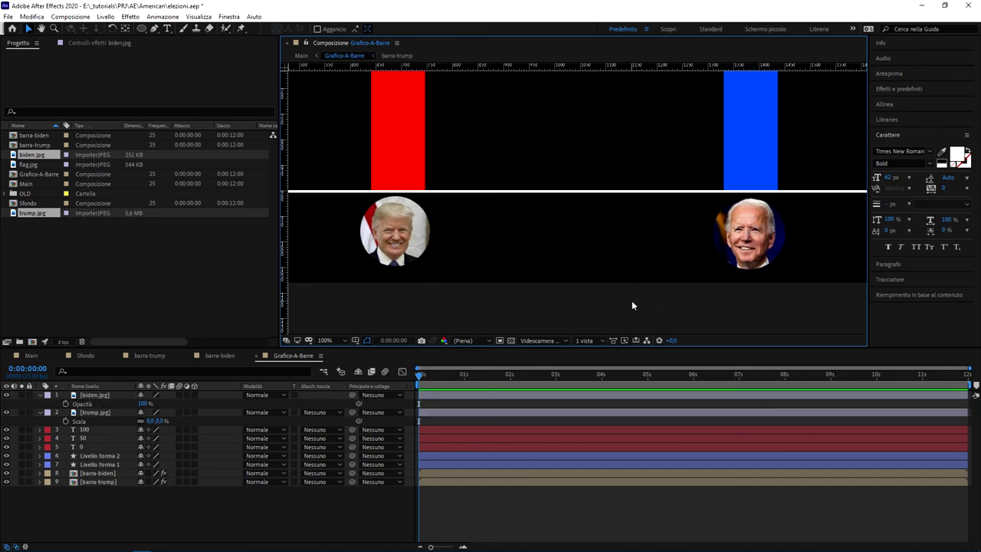
pyautogui.scroll(-2, 530, 137)
pyautogui.moveTo(554, 148); pyautogui.dragTo(596, 235)
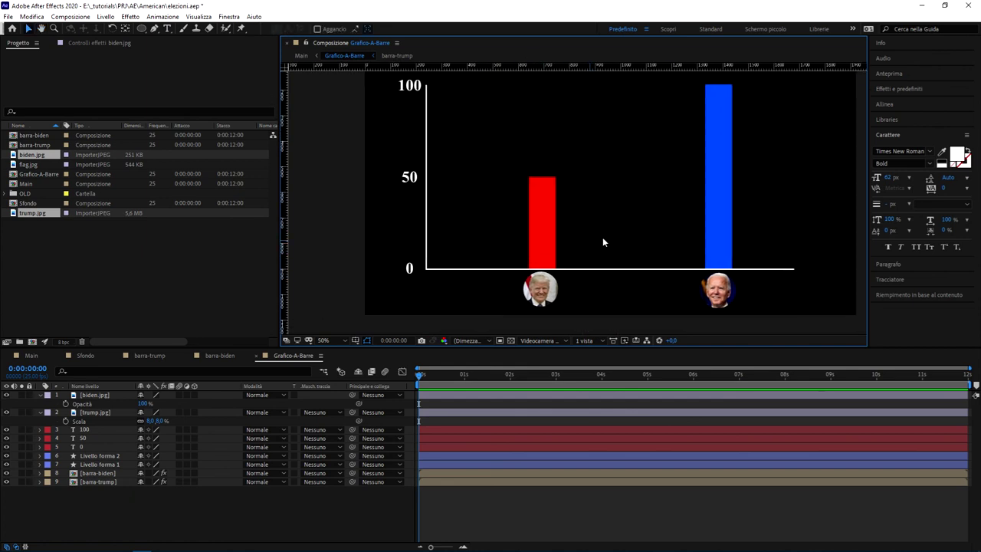
# Switch to the Main composition and view it at Fit, then 50% zoom.
pyautogui.scroll(-2, 618, 194)
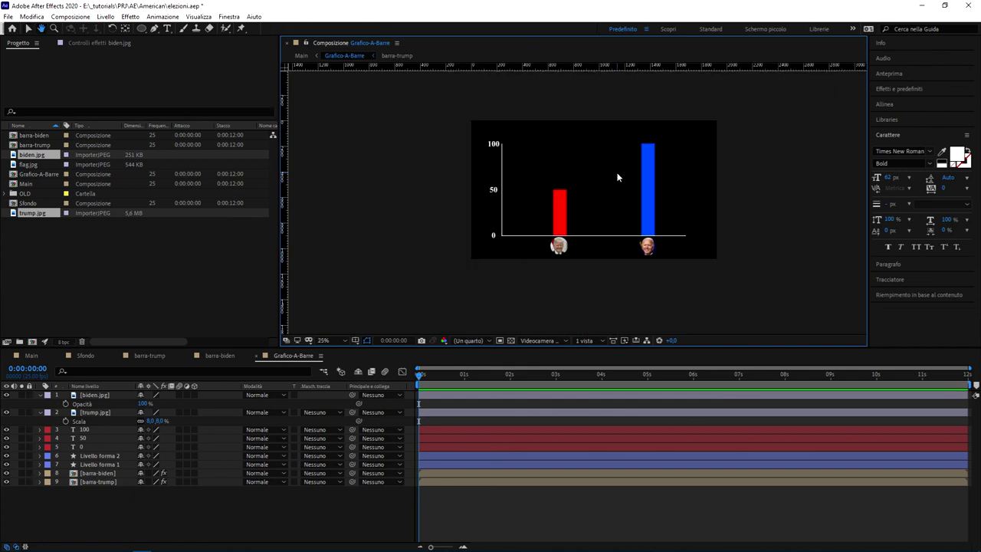
pyautogui.click(31, 355)
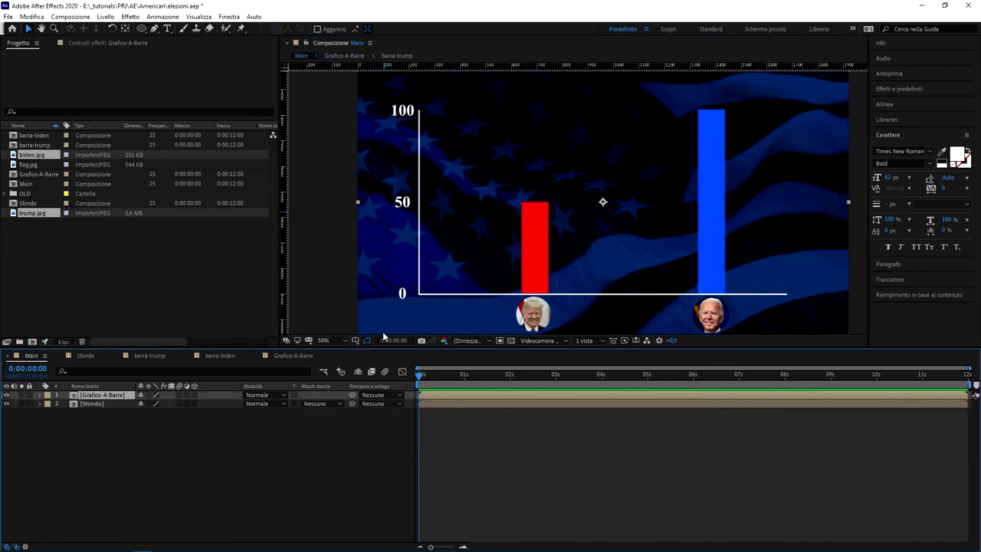
pyautogui.click(330, 341)
pyautogui.click(334, 350)
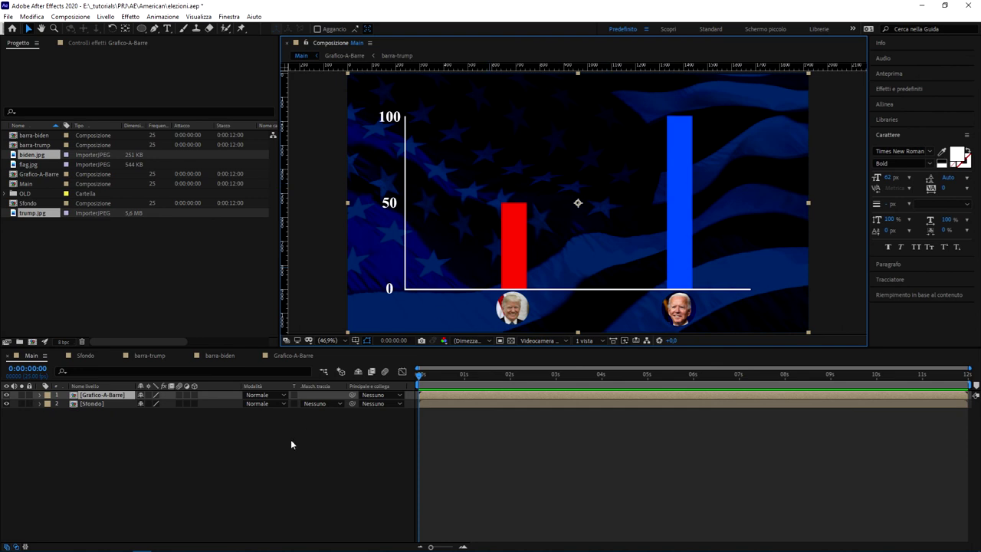
pyautogui.press(',')
pyautogui.press(',')
pyautogui.press('.')
pyautogui.press('.')
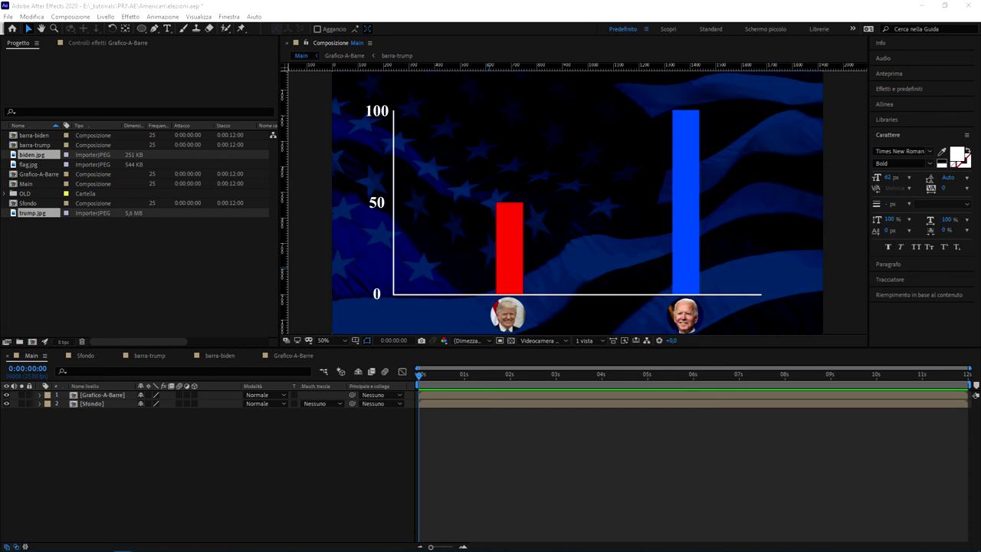
# Check the dati-elezioni.csv data file, then return to After Effects.
pyautogui.hotkey('alt', 'Tab')
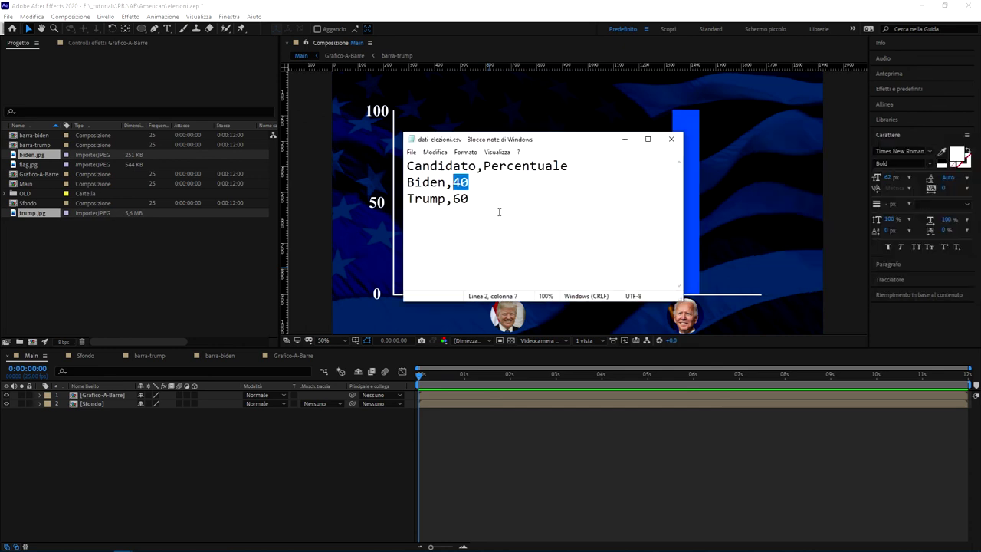
pyautogui.hotkey('ctrl', 'a')
pyautogui.hotkey('alt', 'Tab')
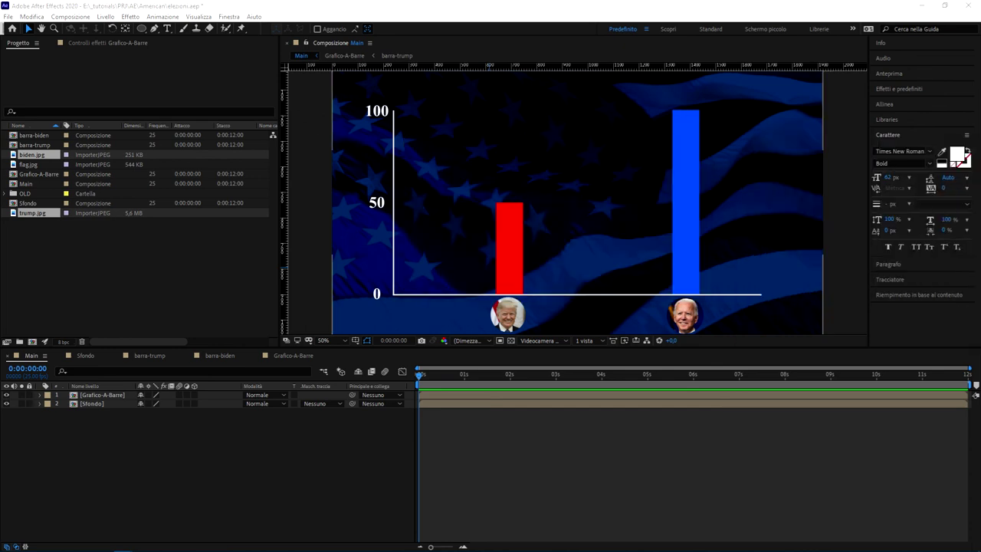